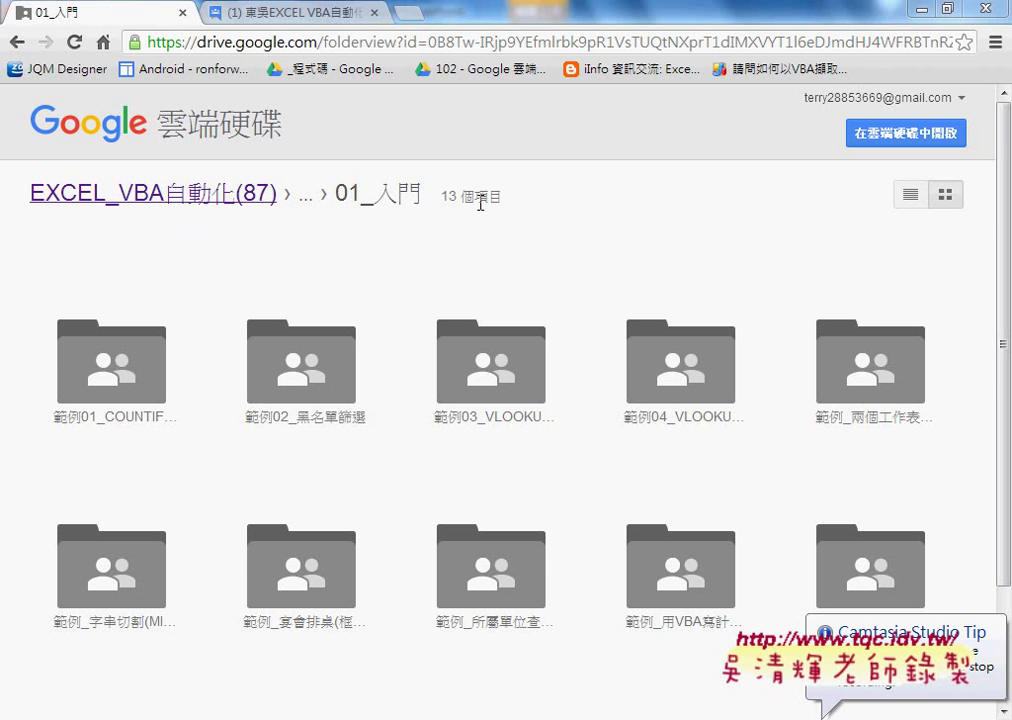
# Step: Show the 01_入門 folder as a detailed list and mark the 範例_宴會排桌 folder name
pyautogui.moveTo(424, 196); pyautogui.dragTo(338, 196)
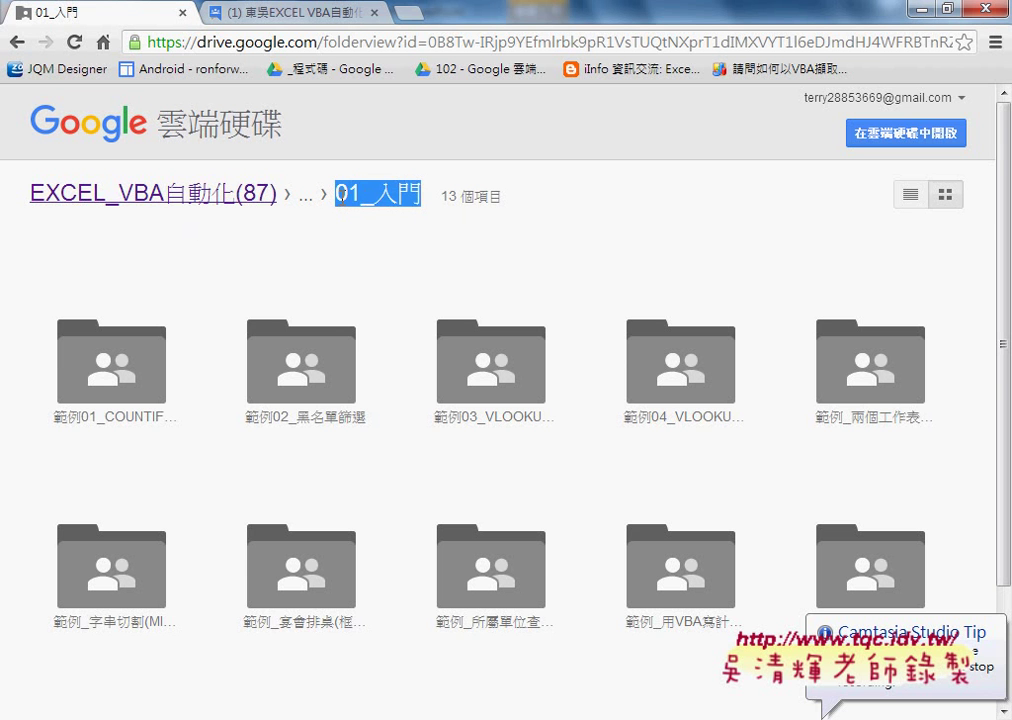
pyautogui.click(910, 196)
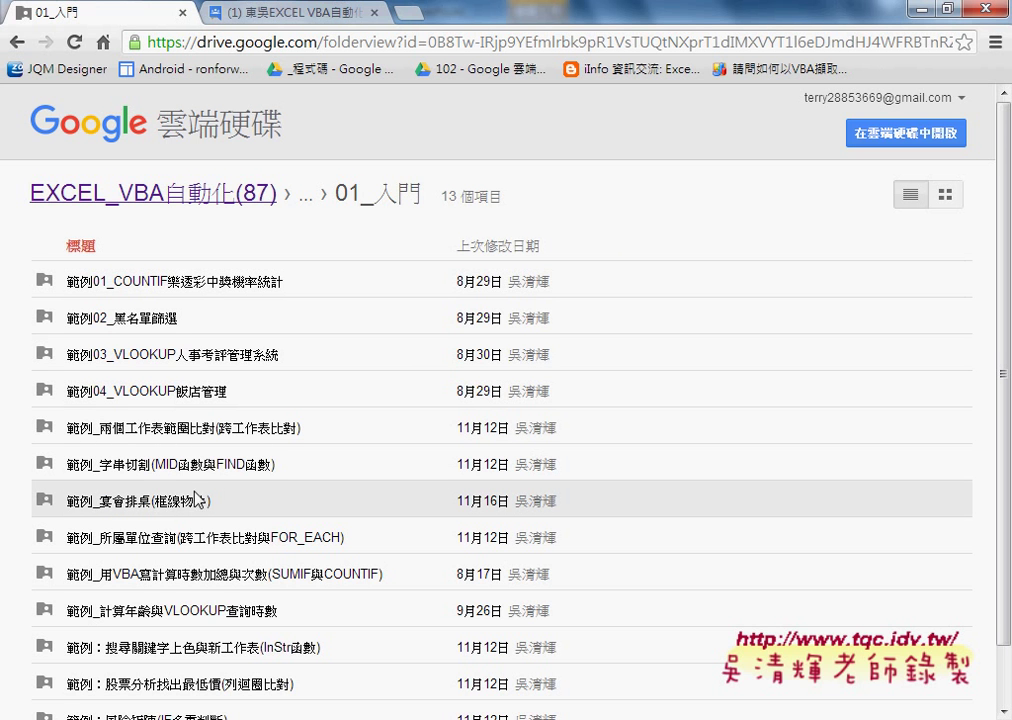
pyautogui.click(134, 501)
pyautogui.moveTo(149, 508); pyautogui.dragTo(97, 512)
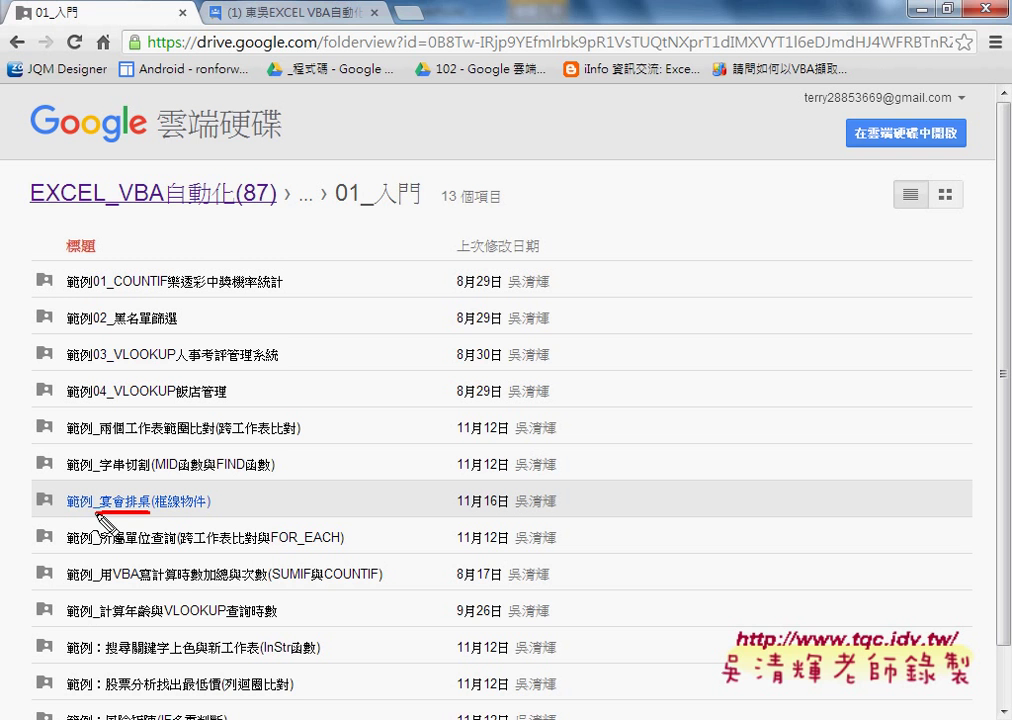
pyautogui.click(98, 513)
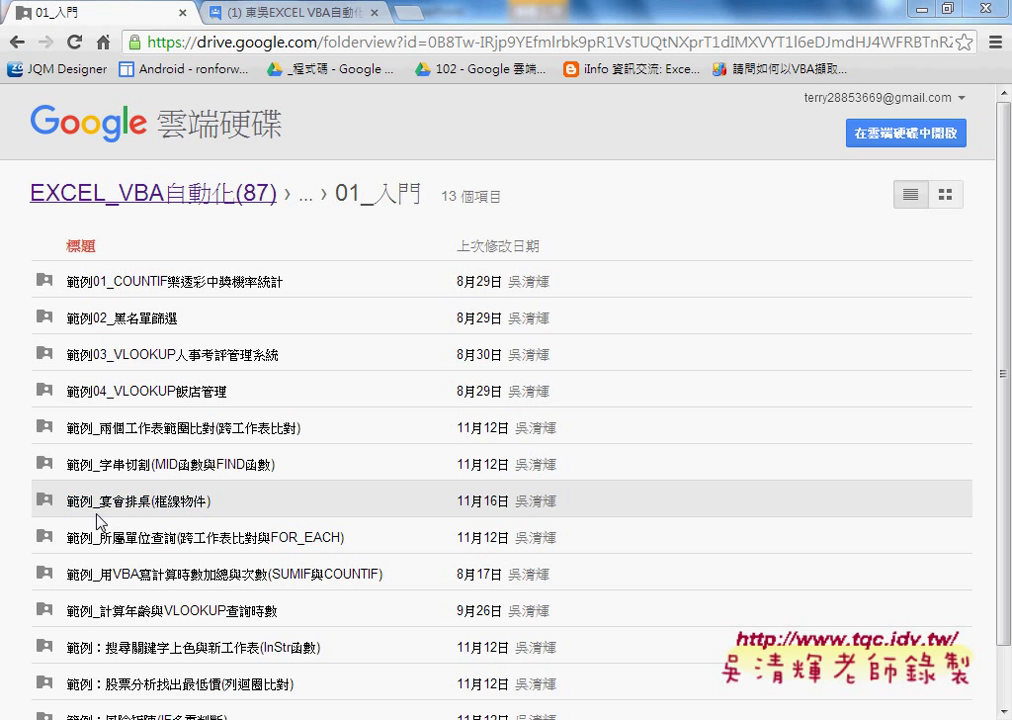
# Step: Open the 範例_宴會排桌(框線物件) folder to reveal 完成檔, 宴會排桌VBA.xlsm and 程式碼
pyautogui.click(118, 509)
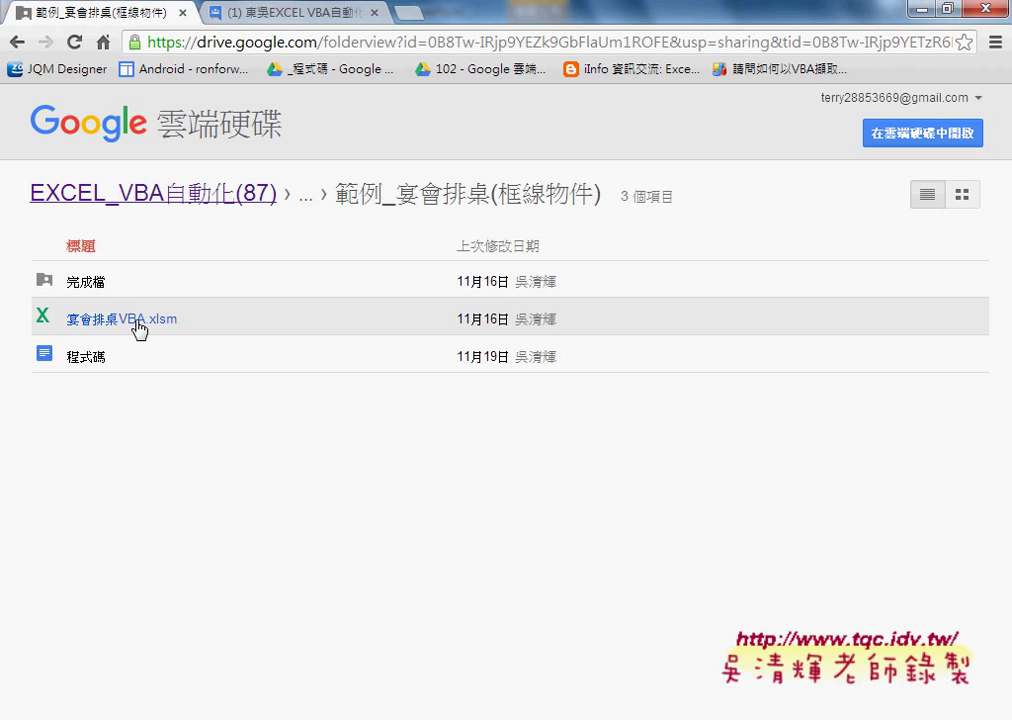
# Step: Preview the 程式碼 file and open it as a Google Docs document
pyautogui.click(75, 367)
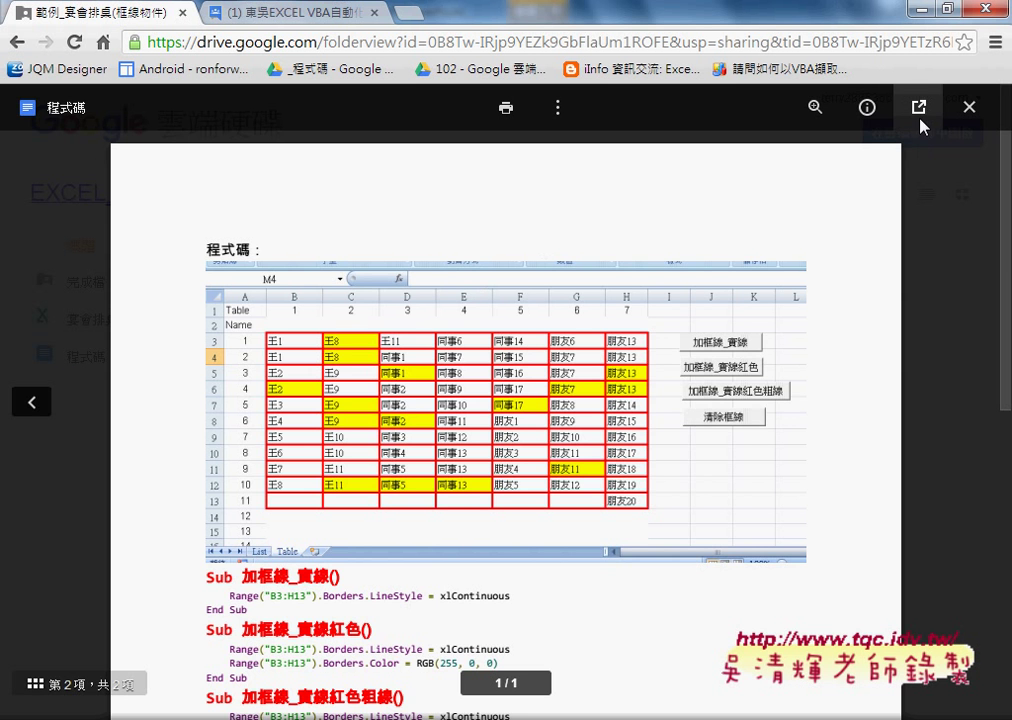
pyautogui.click(918, 106)
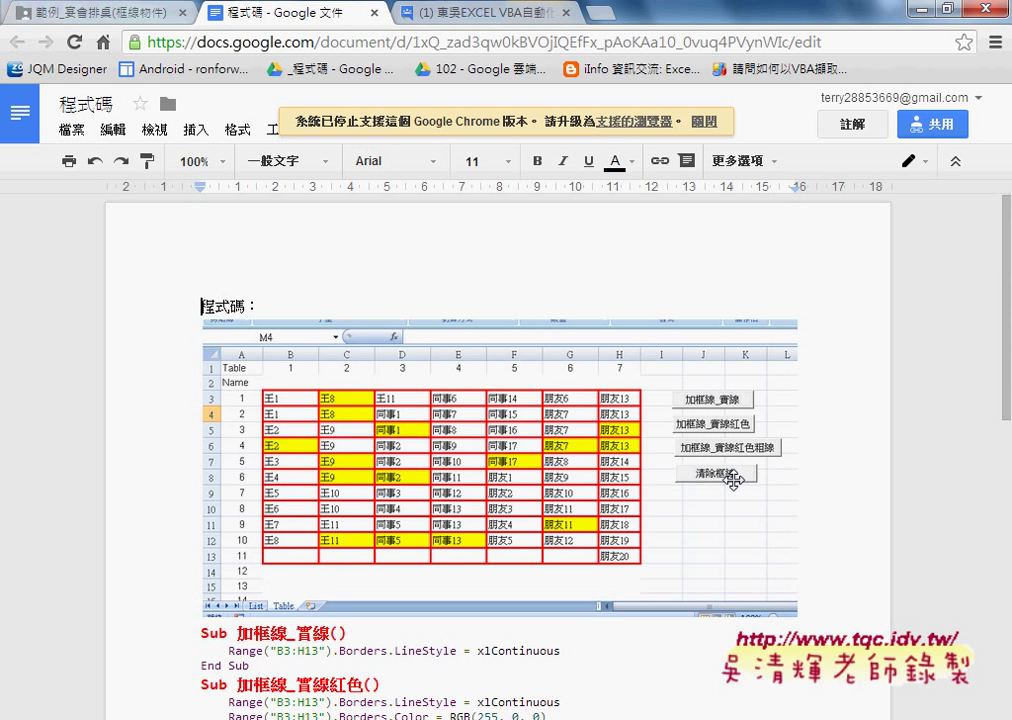
pyautogui.scroll(-1, 720, 470)
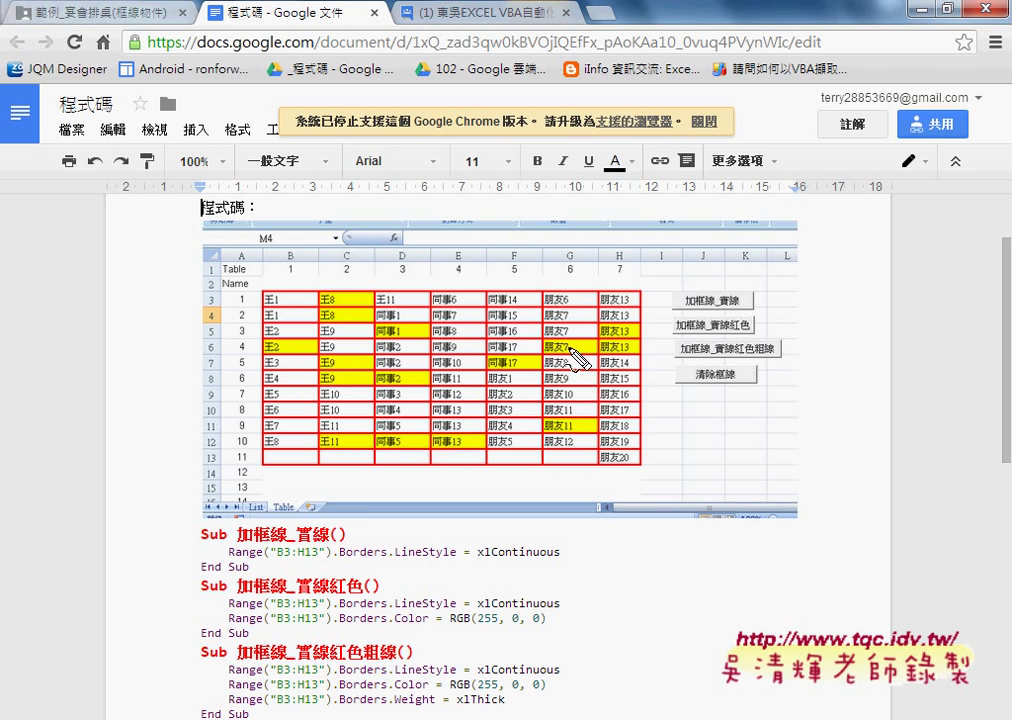
pyautogui.moveTo(670, 297)
pyautogui.mouseDown()
pyautogui.moveTo(604, 300)
pyautogui.moveTo(368, 518)
pyautogui.mouseUp()
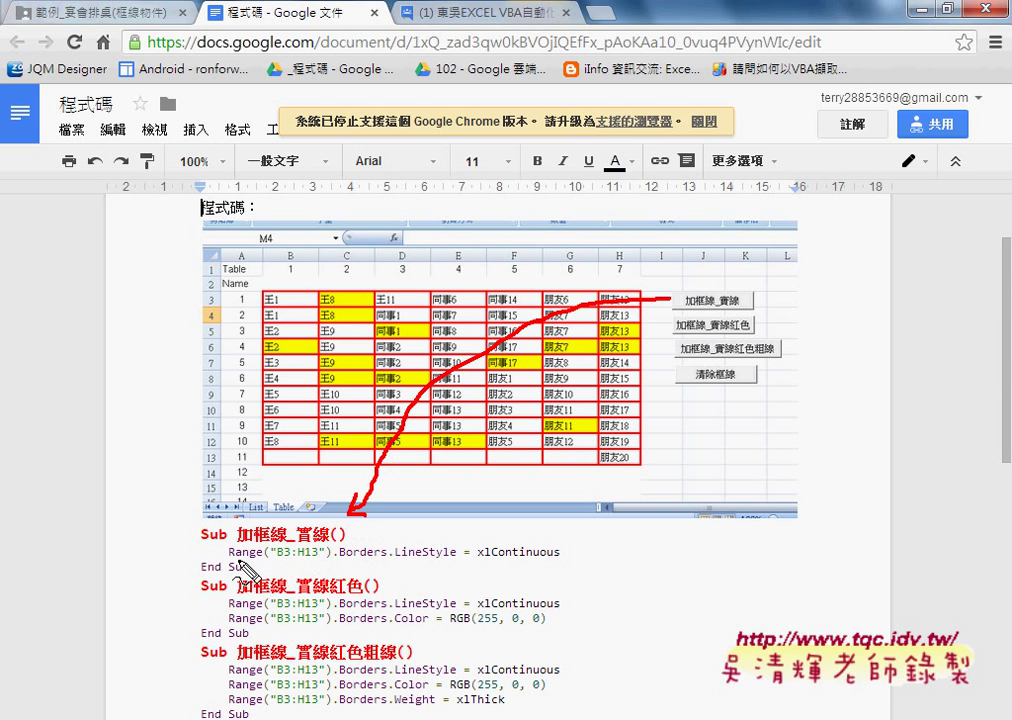
pyautogui.moveTo(231, 560); pyautogui.dragTo(326, 561)
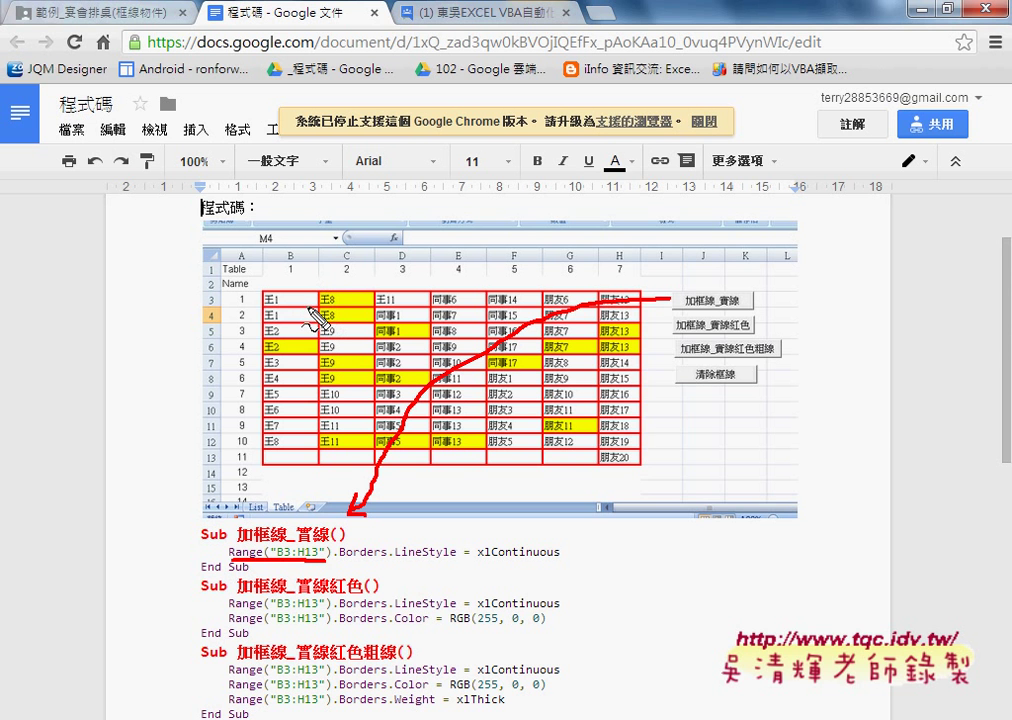
pyautogui.moveTo(272, 298); pyautogui.dragTo(320, 312)
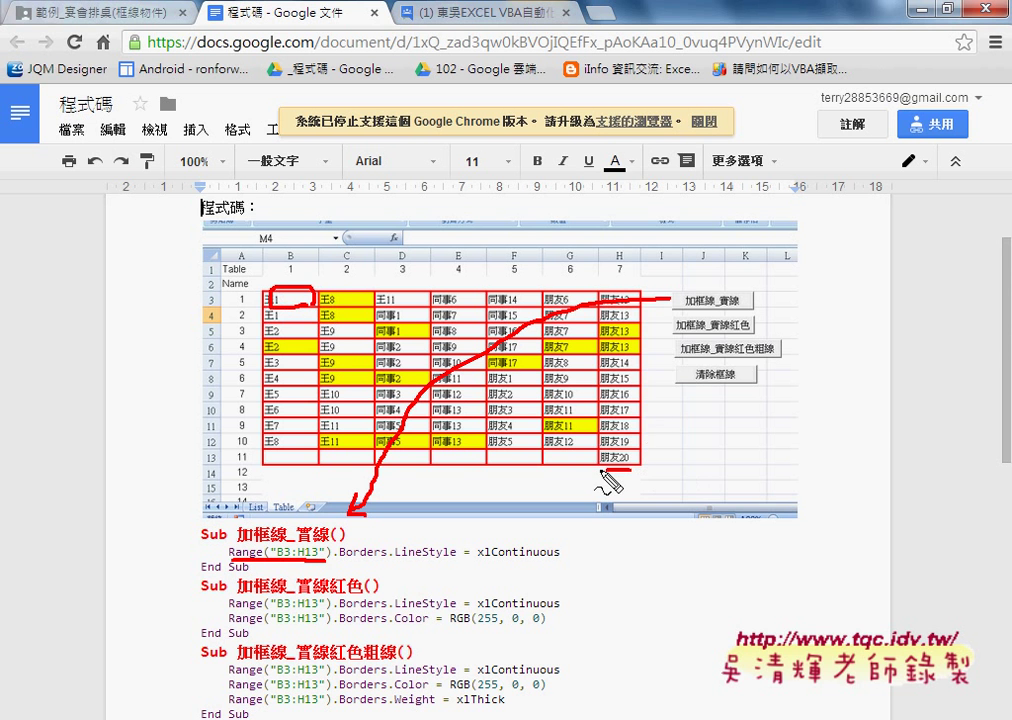
pyautogui.moveTo(590, 448); pyautogui.dragTo(600, 470)
pyautogui.moveTo(320, 300); pyautogui.dragTo(570, 410)
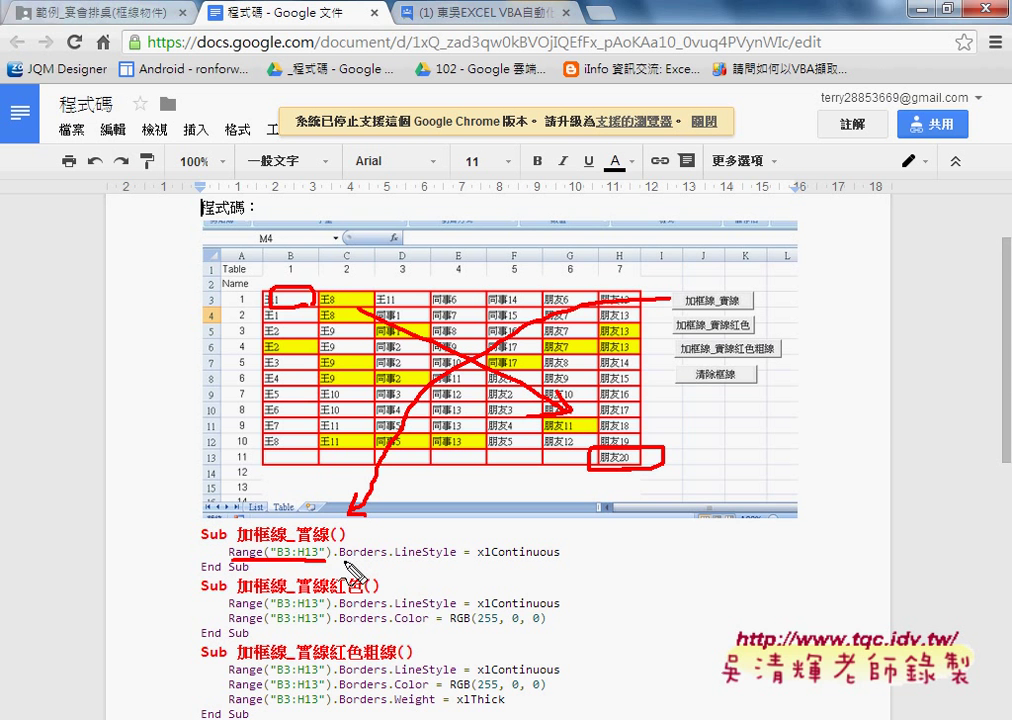
pyautogui.moveTo(332, 561); pyautogui.dragTo(392, 564)
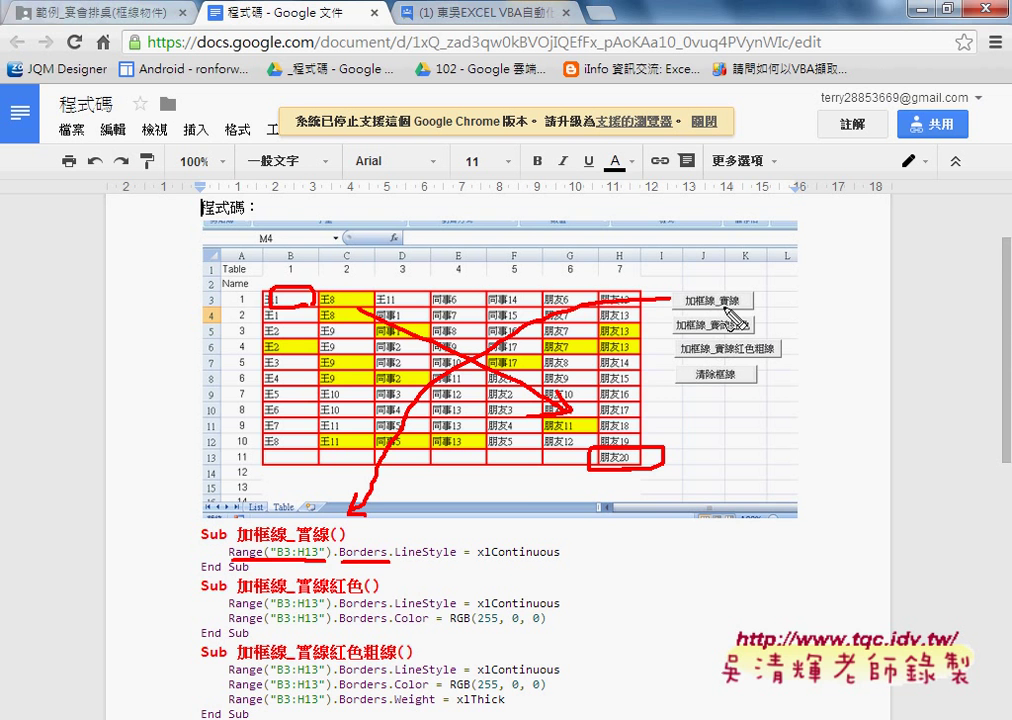
pyautogui.moveTo(722, 309); pyautogui.dragTo(740, 309)
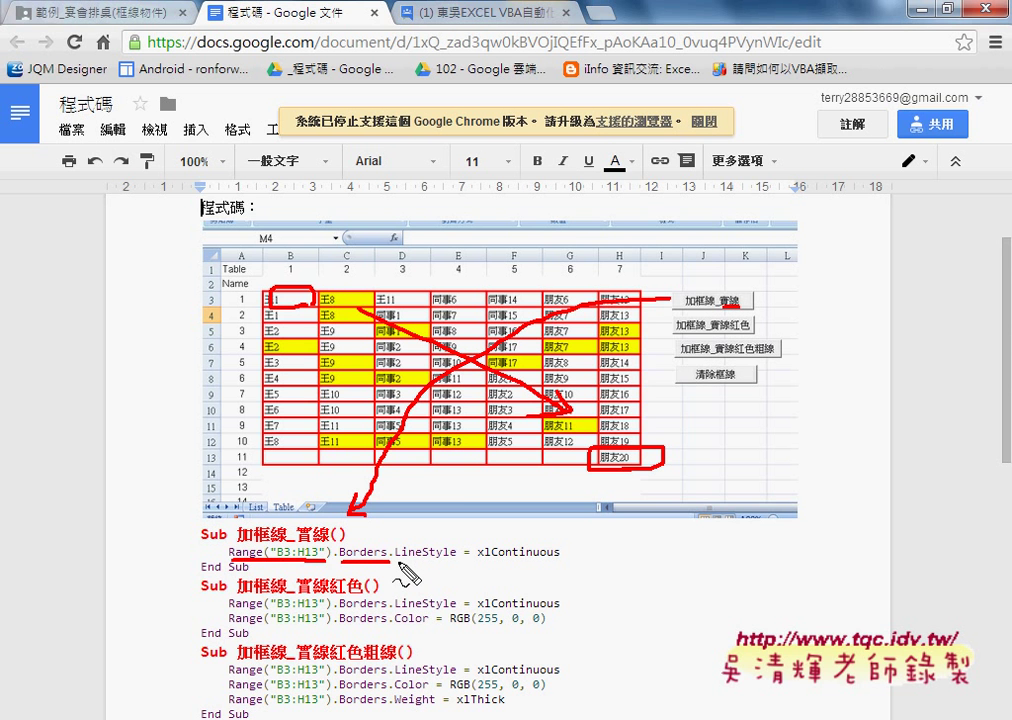
pyautogui.moveTo(397, 565); pyautogui.dragTo(560, 562)
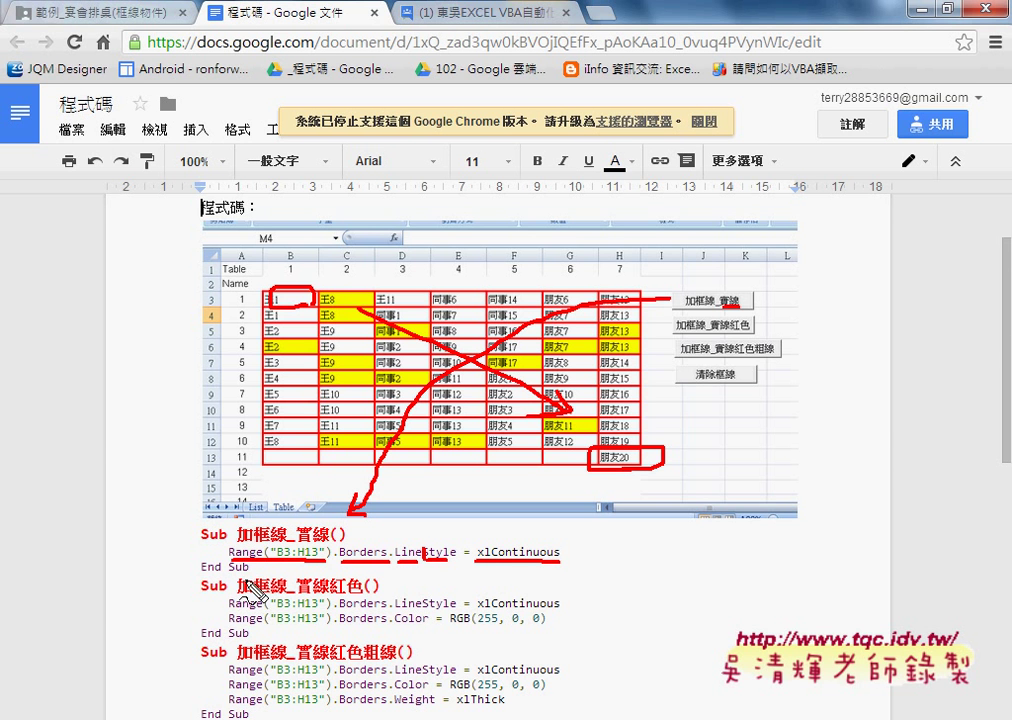
pyautogui.moveTo(250, 576); pyautogui.dragTo(158, 578)
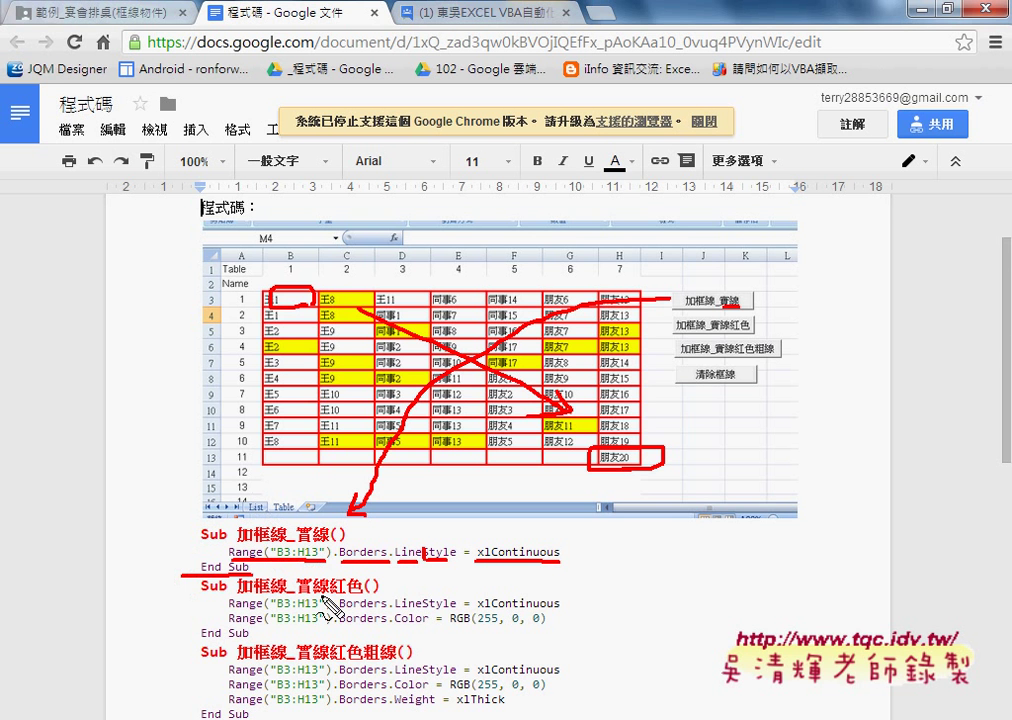
pyautogui.moveTo(338, 582); pyautogui.dragTo(380, 593)
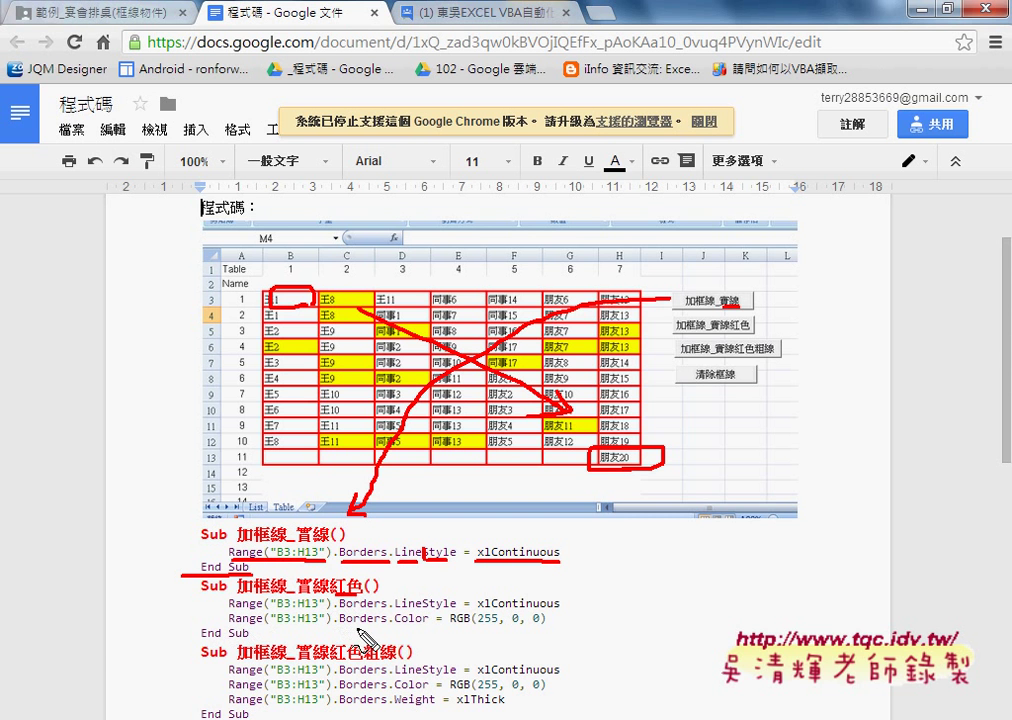
pyautogui.moveTo(338, 628); pyautogui.dragTo(386, 629)
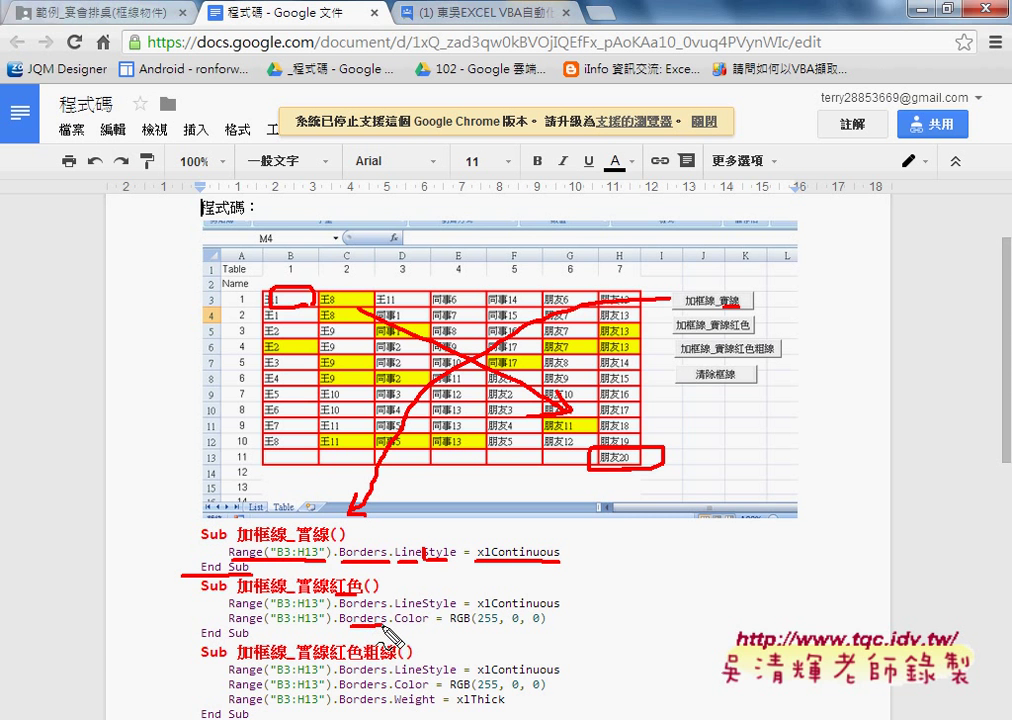
pyautogui.moveTo(392, 628); pyautogui.dragTo(428, 629)
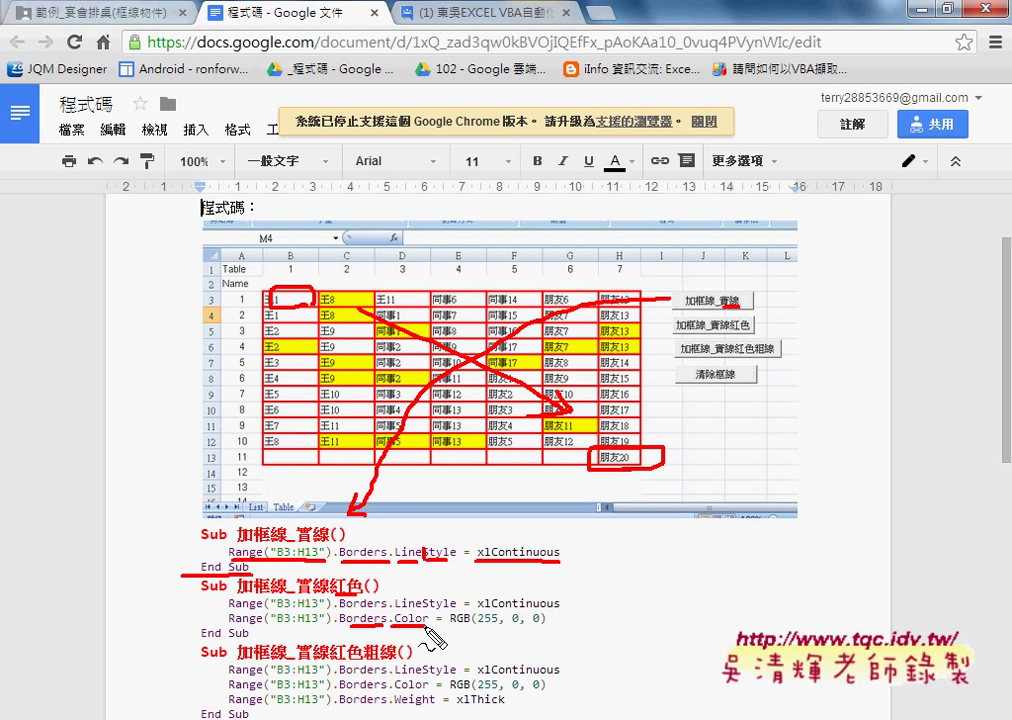
pyautogui.press('Escape')
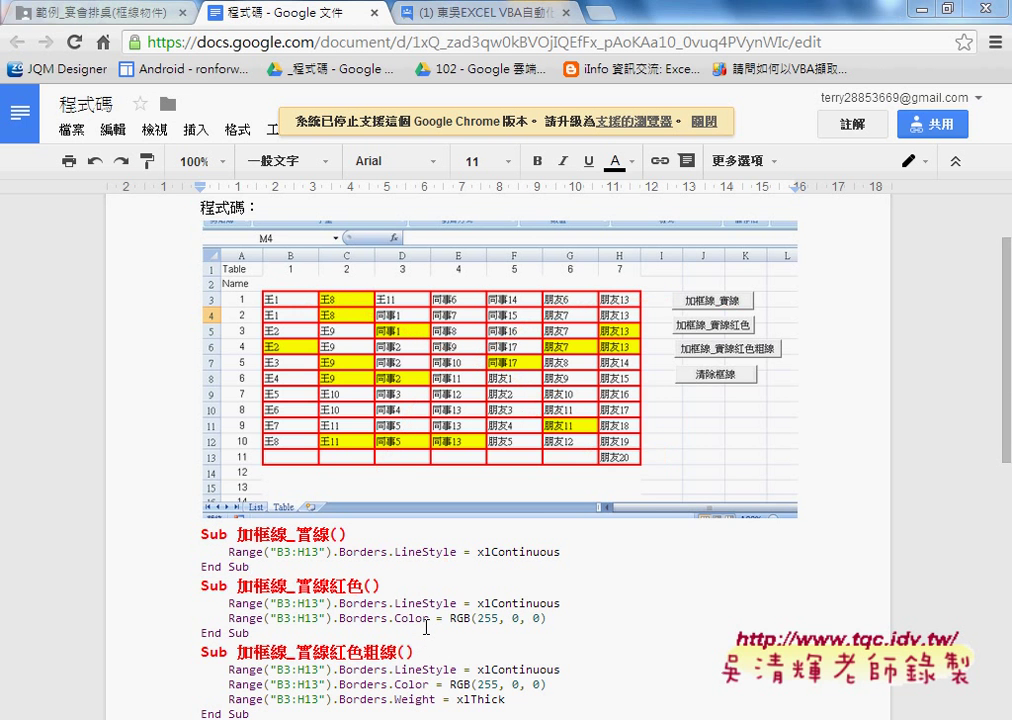
pyautogui.scroll(-2, 429, 623)
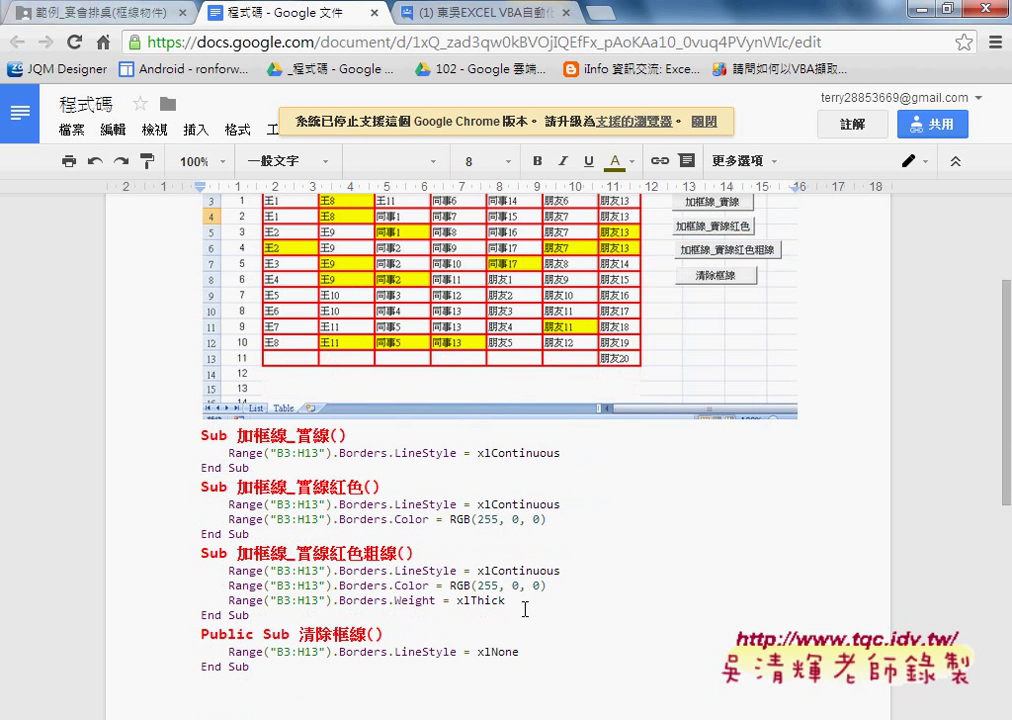
pyautogui.doubleClick(480, 600)
pyautogui.moveTo(447, 601)
pyautogui.mouseDown()
pyautogui.moveTo(390, 601)
pyautogui.moveTo(440, 600)
pyautogui.mouseUp()
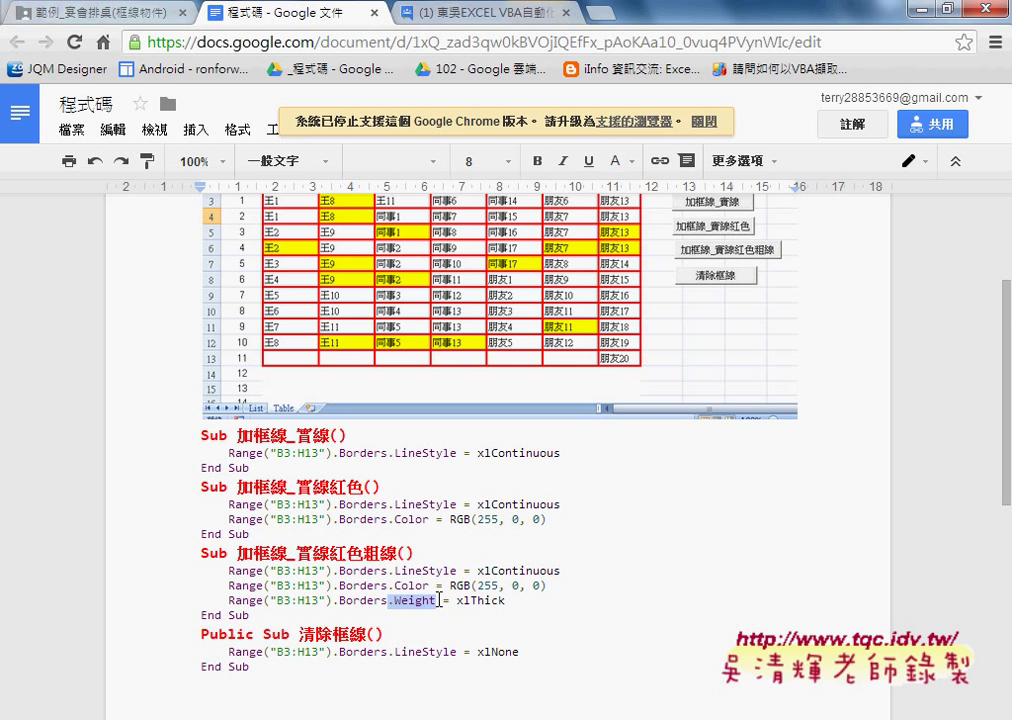
pyautogui.moveTo(506, 600); pyautogui.dragTo(416, 600)
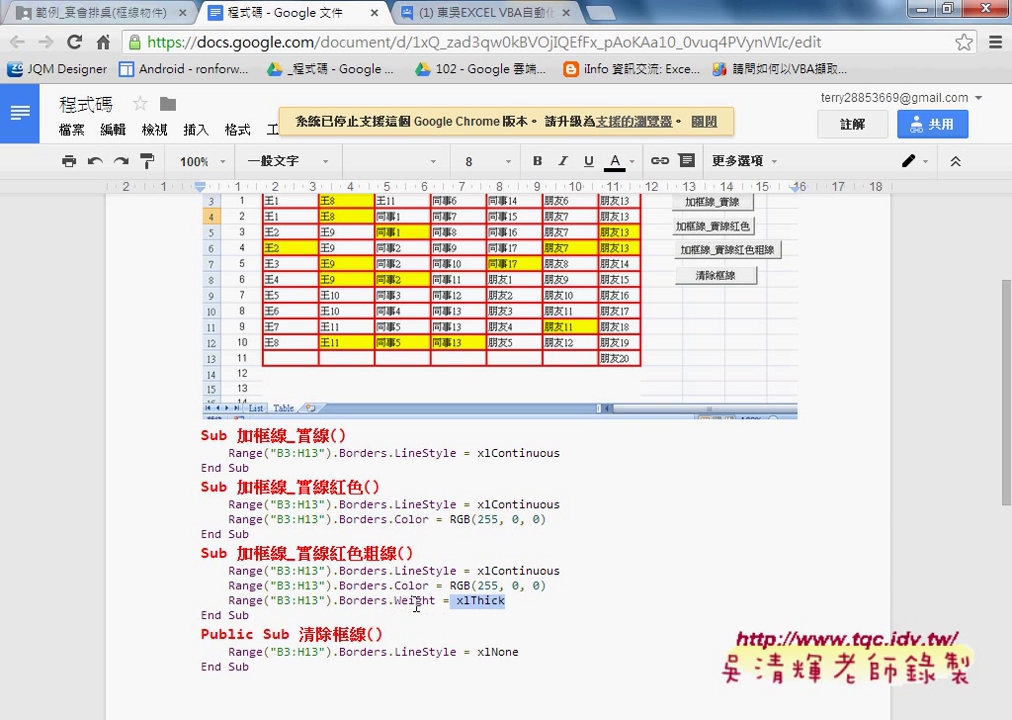
pyautogui.click(416, 600)
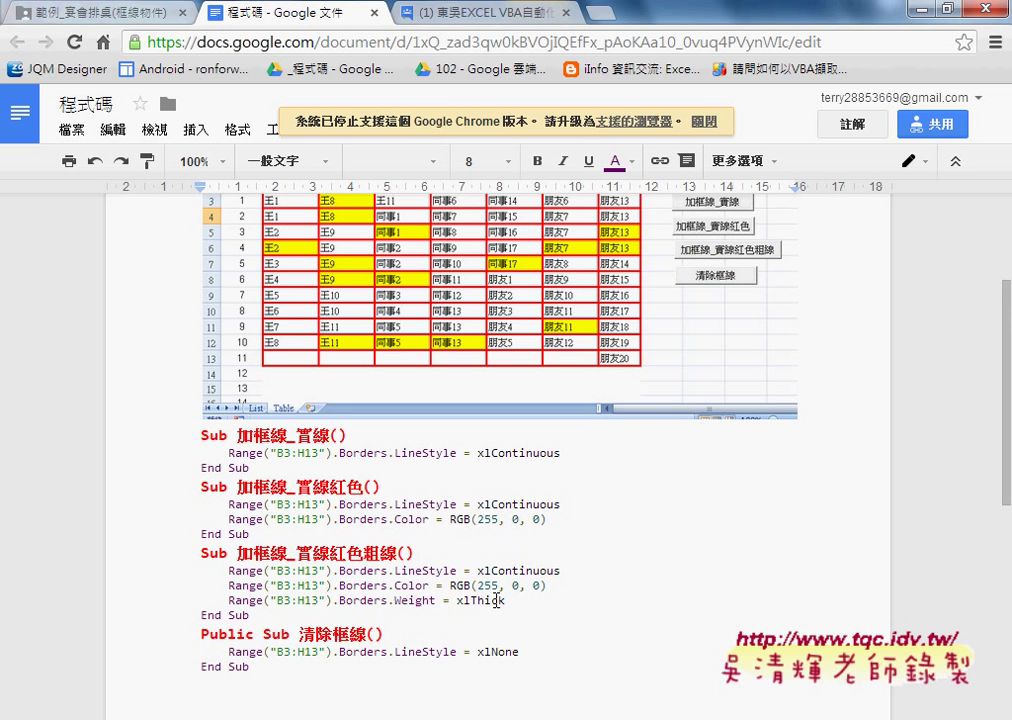
pyautogui.moveTo(506, 600); pyautogui.dragTo(456, 601)
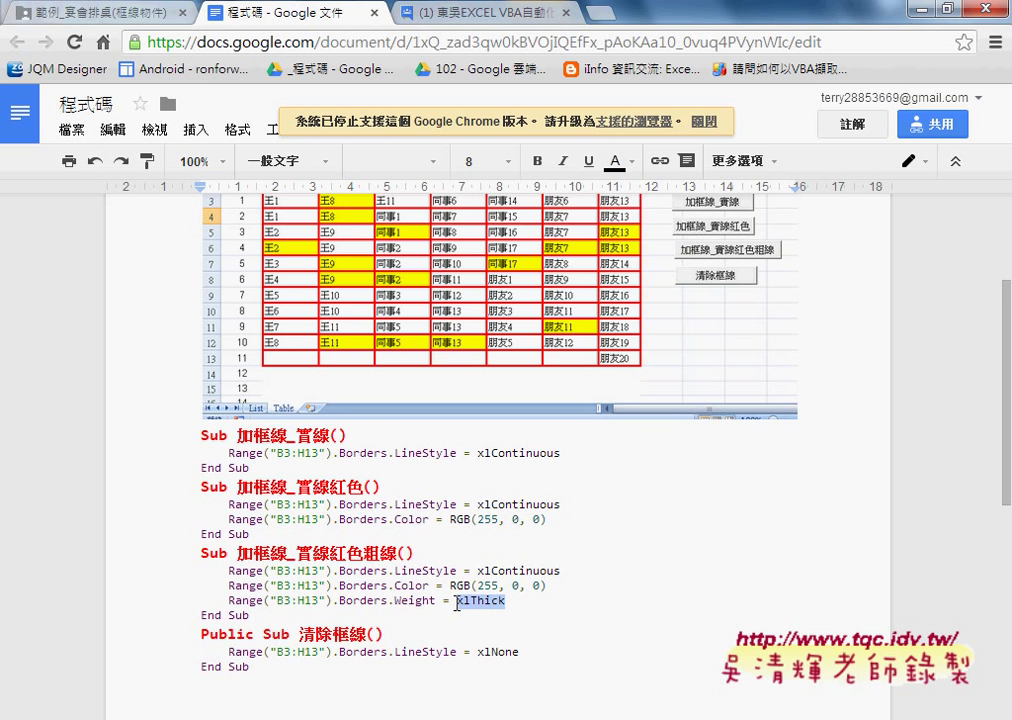
pyautogui.scroll(1, 304, 434)
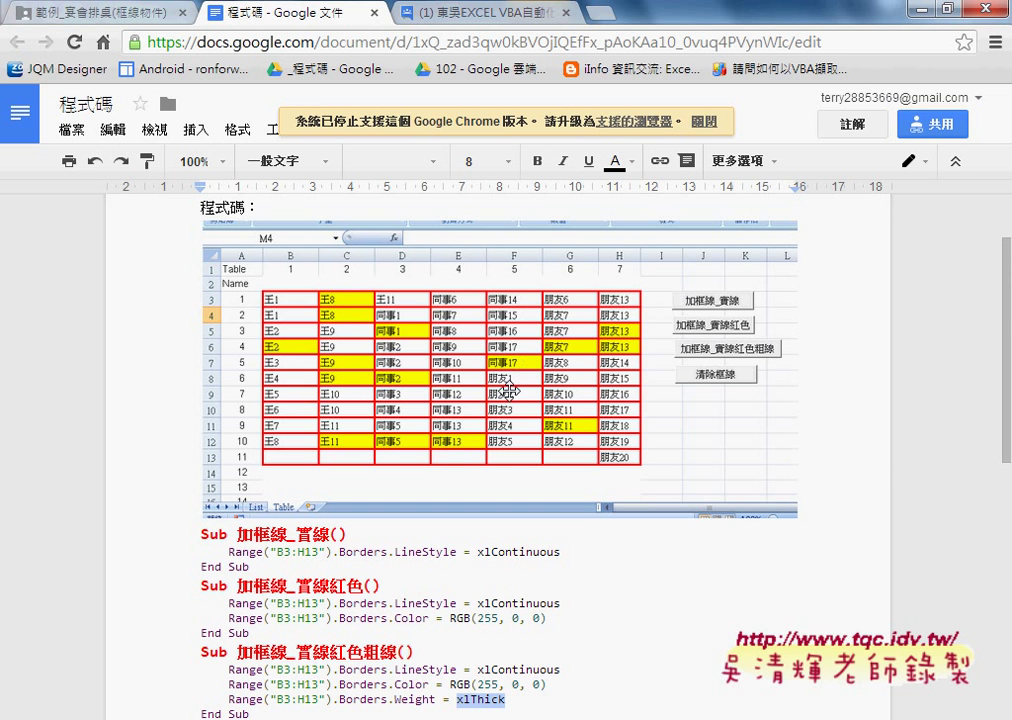
pyautogui.moveTo(228, 551); pyautogui.dragTo(333, 551)
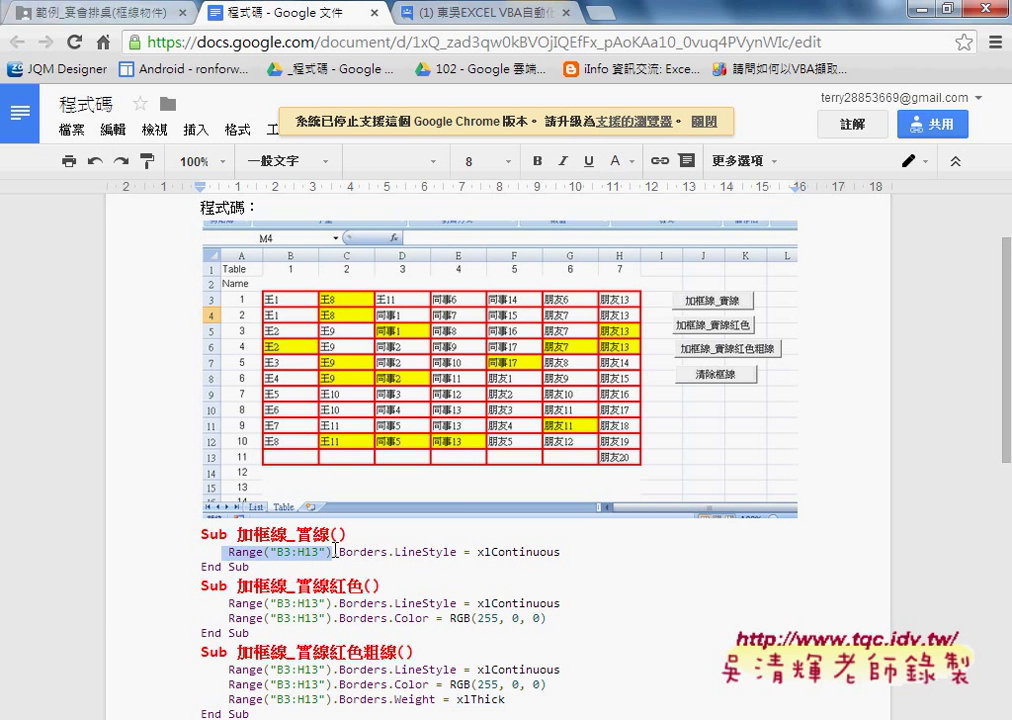
pyautogui.scroll(-2, 335, 549)
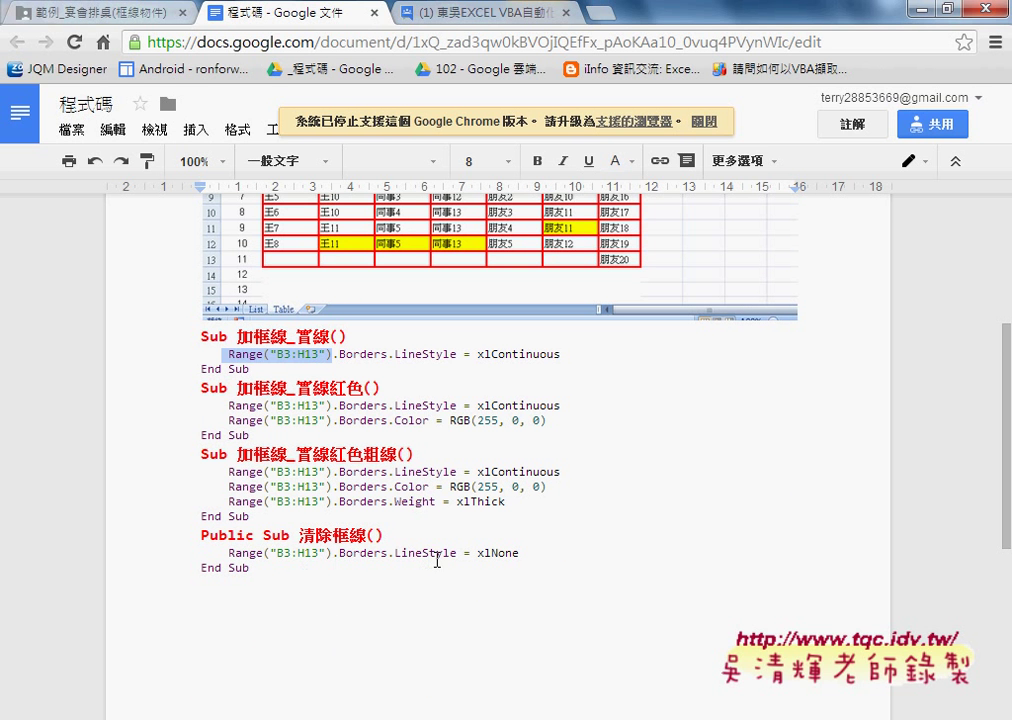
pyautogui.moveTo(456, 553); pyautogui.dragTo(395, 553)
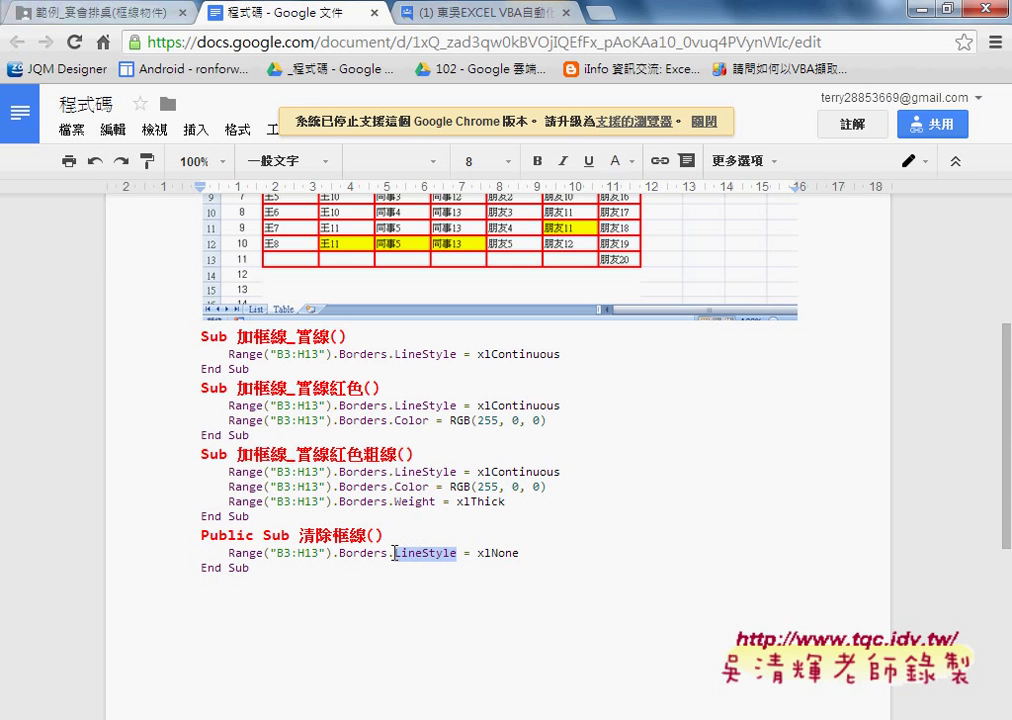
pyautogui.moveTo(477, 553); pyautogui.dragTo(524, 553)
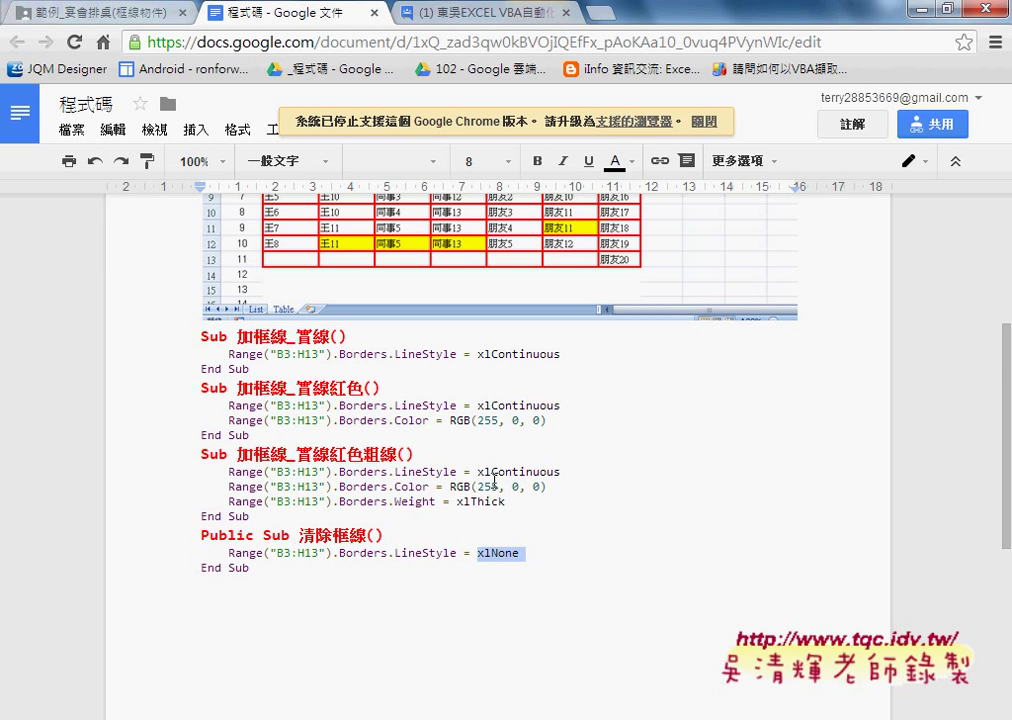
pyautogui.moveTo(449, 421); pyautogui.dragTo(551, 419)
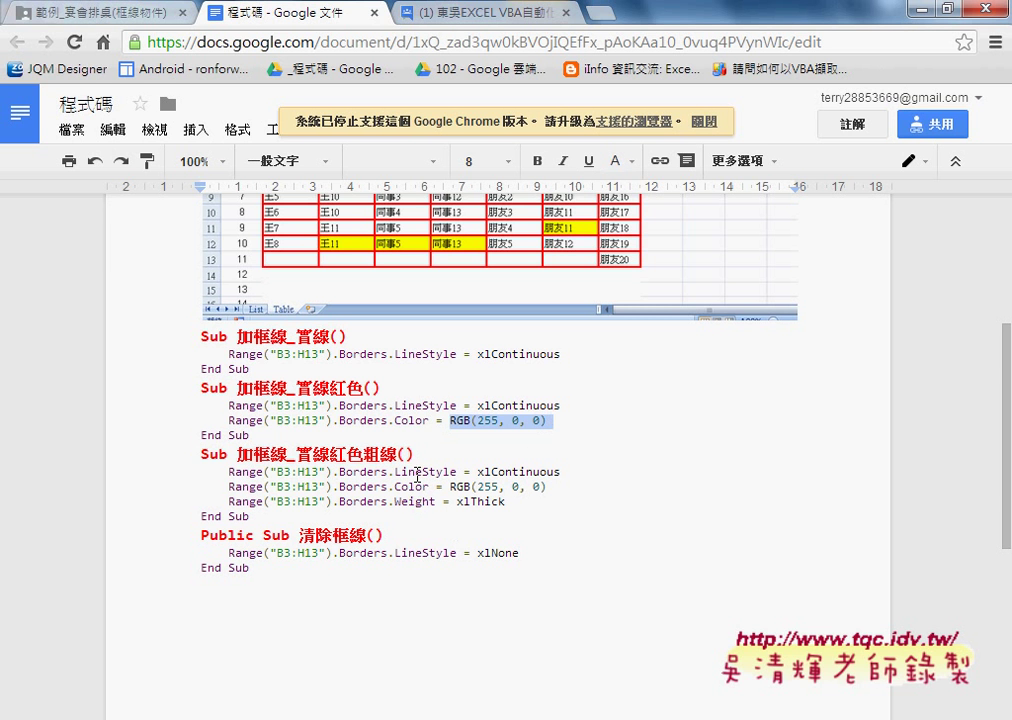
pyautogui.moveTo(395, 553); pyautogui.dragTo(524, 555)
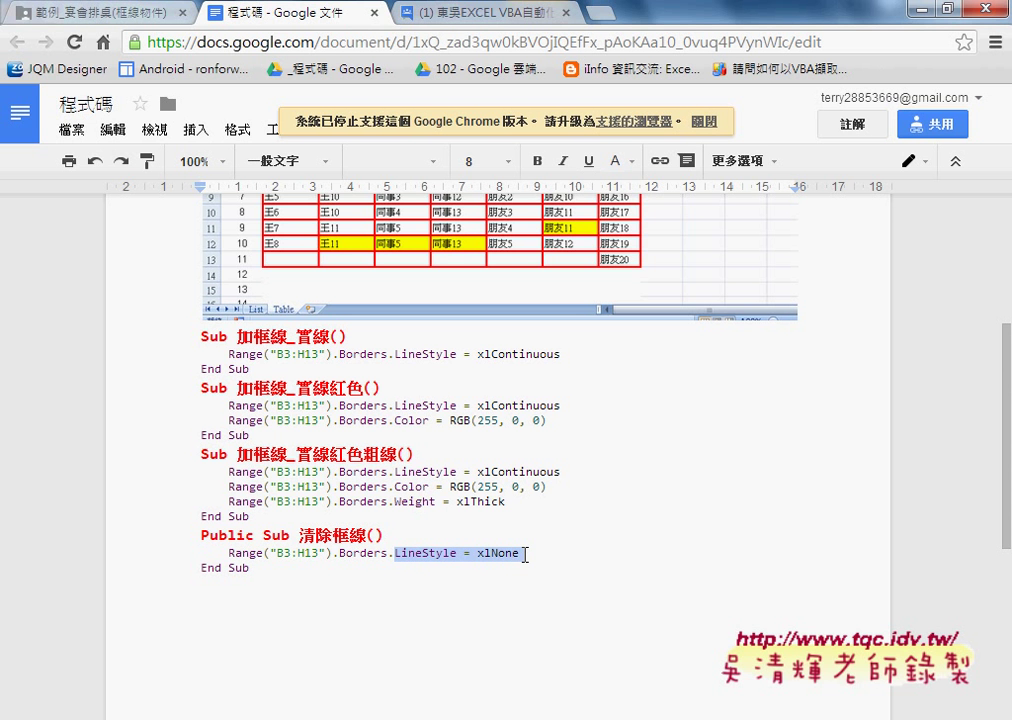
# Step: Close the code document and its preview, returning to the 01_入門 folder listing
pyautogui.click(375, 13)
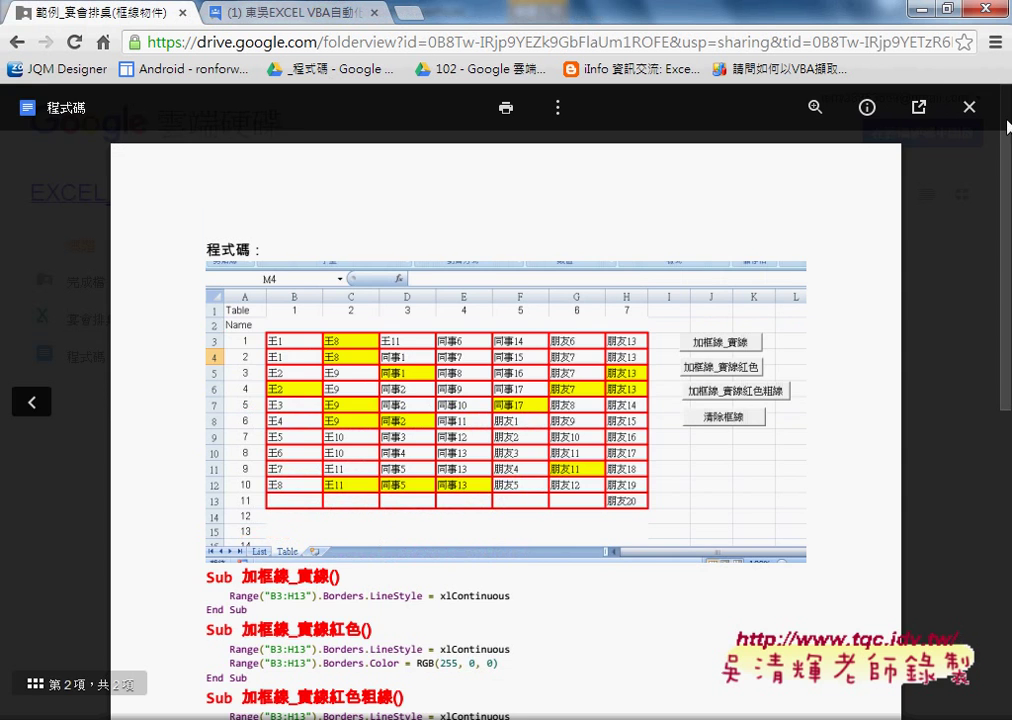
pyautogui.click(970, 110)
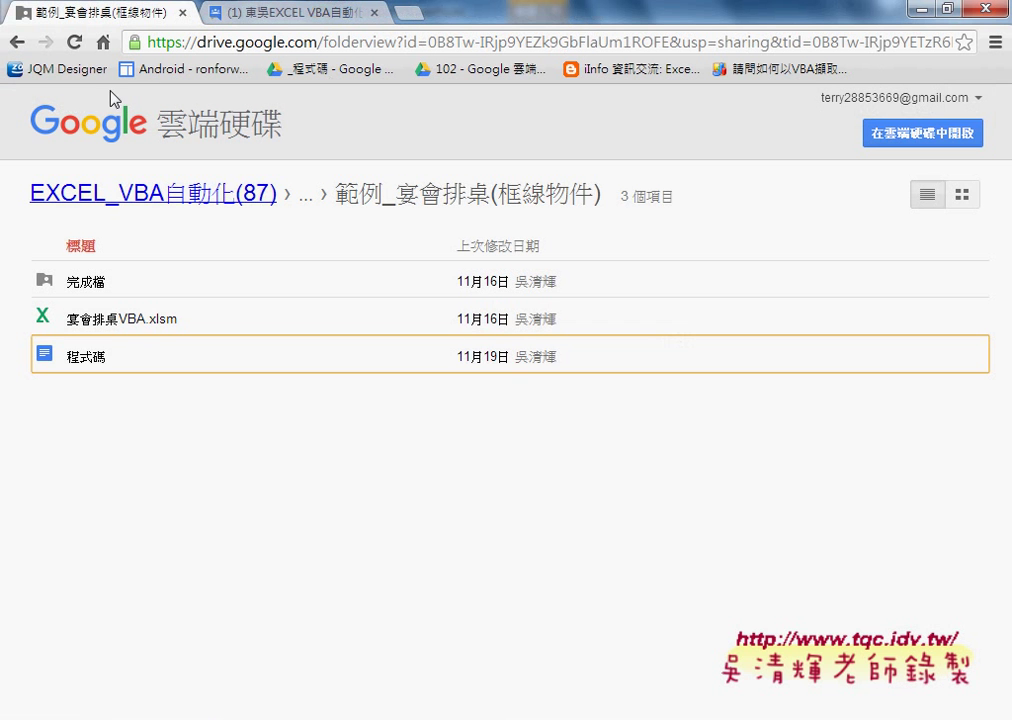
pyautogui.click(17, 43)
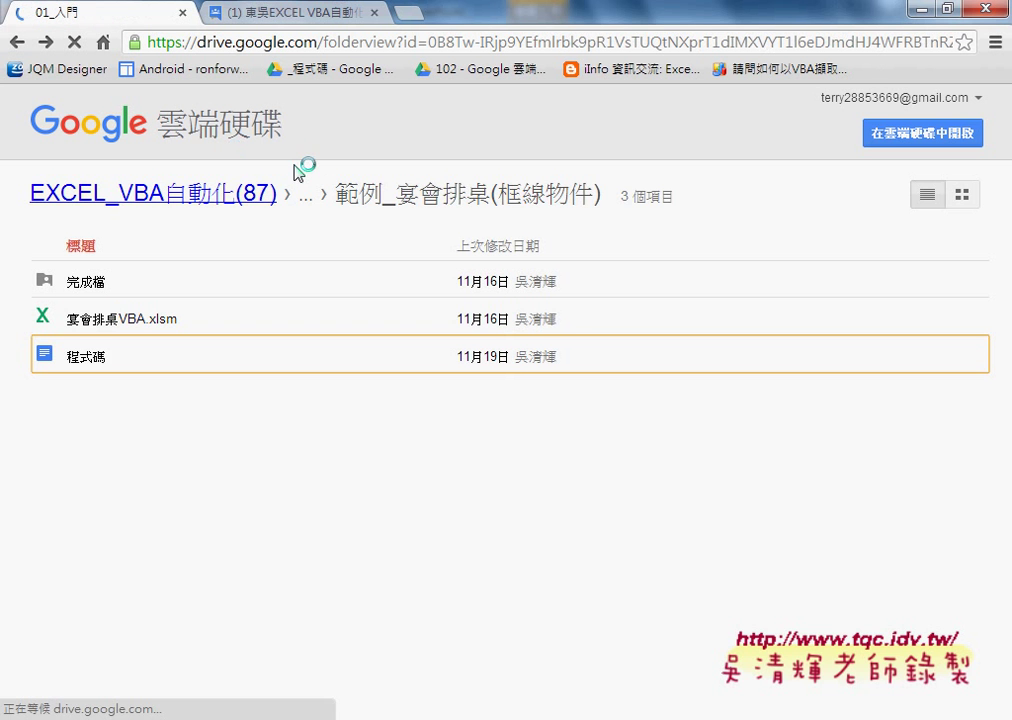
pyautogui.moveTo(340, 193); pyautogui.dragTo(418, 193)
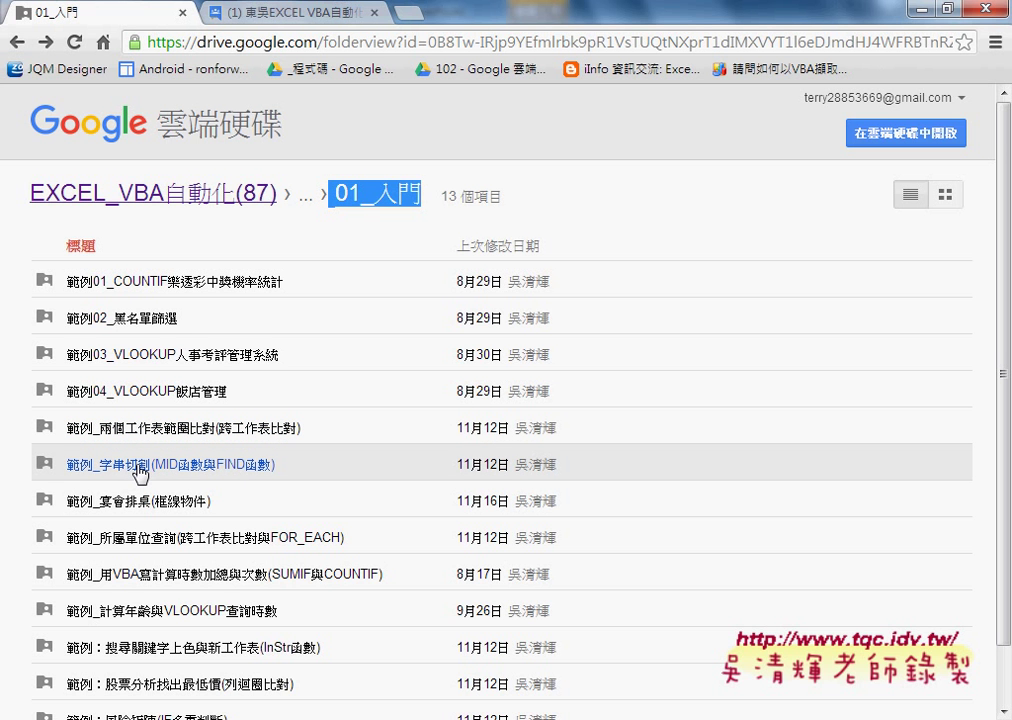
# Step: Download 範例_字串切割.xlsx from the 範例_字串切割(MID函數與FIND函數) folder and open it in Excel
pyautogui.click(140, 473)
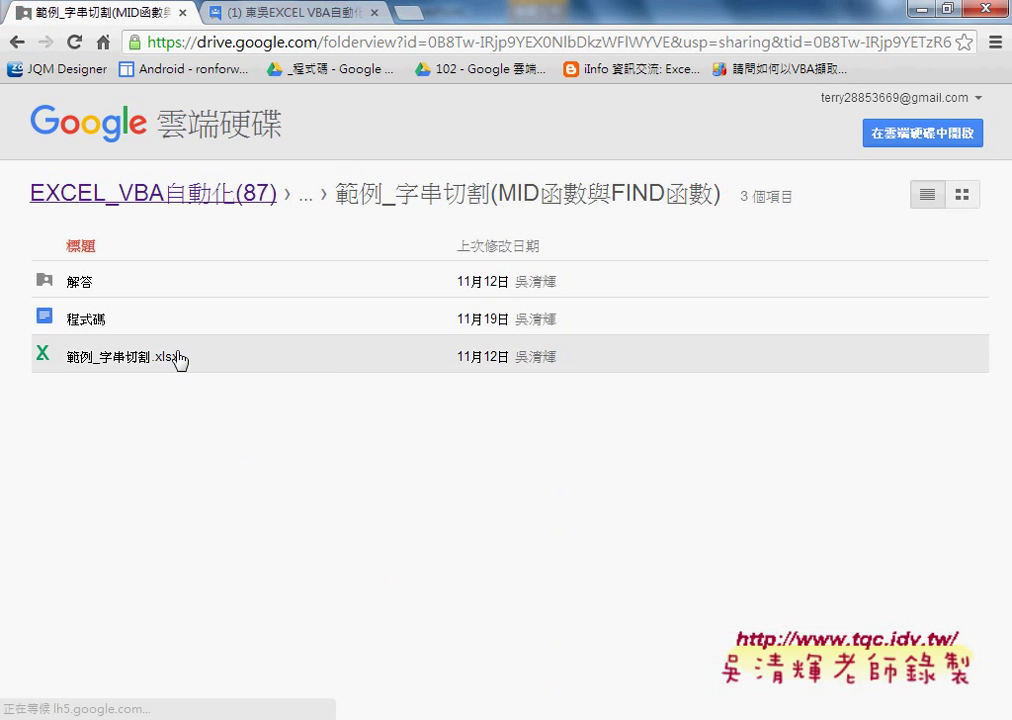
pyautogui.click(150, 362)
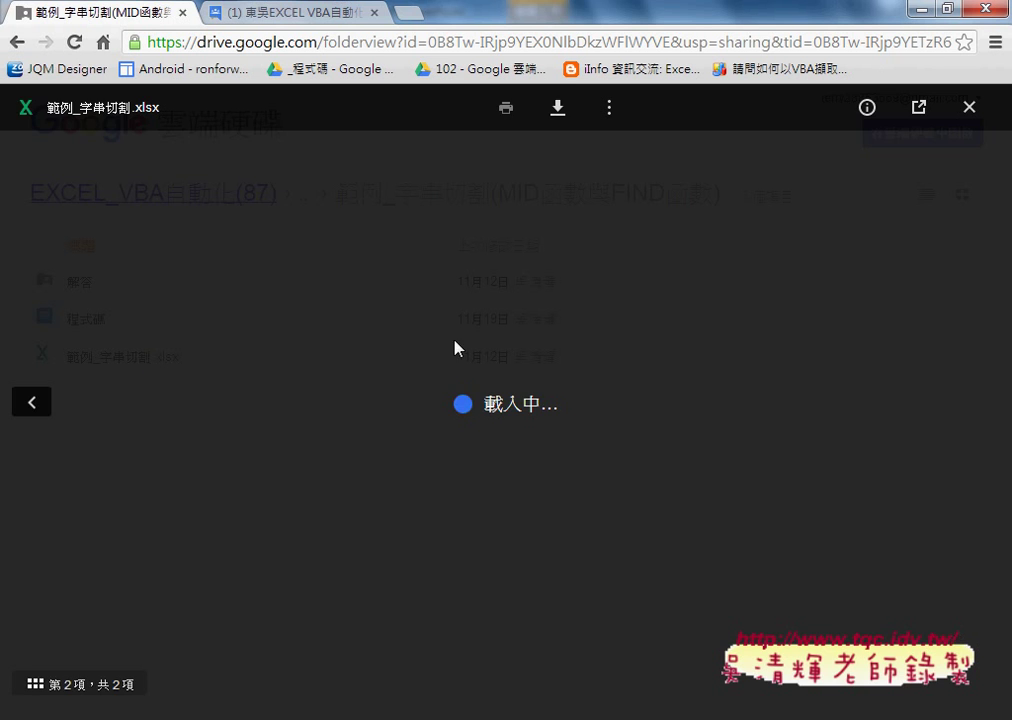
pyautogui.click(555, 110)
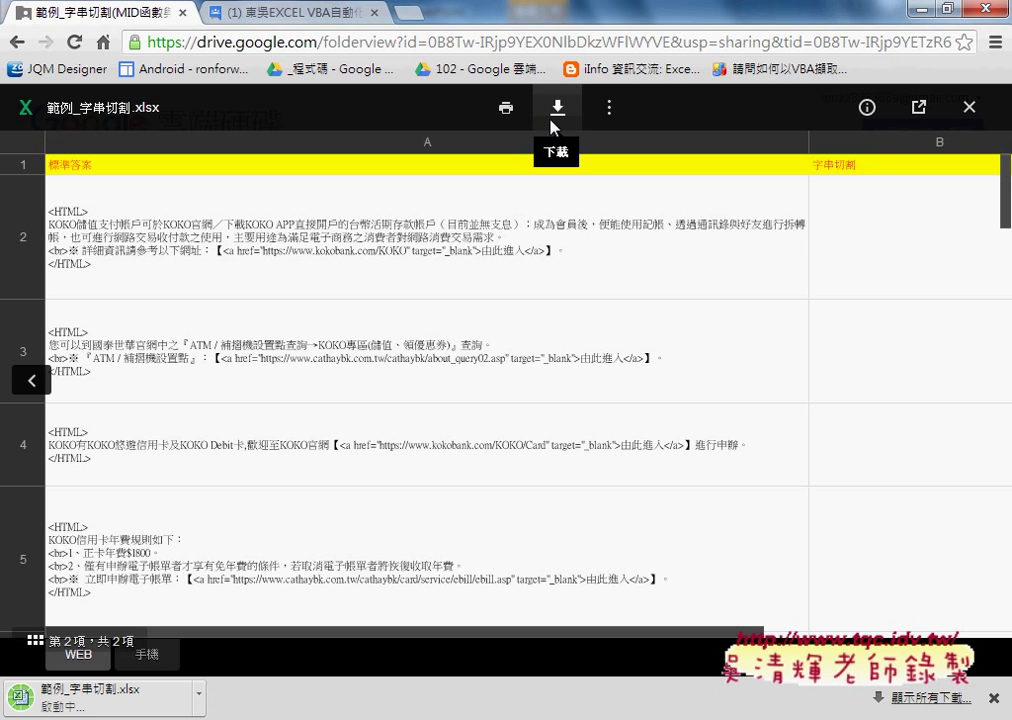
pyautogui.click(201, 700)
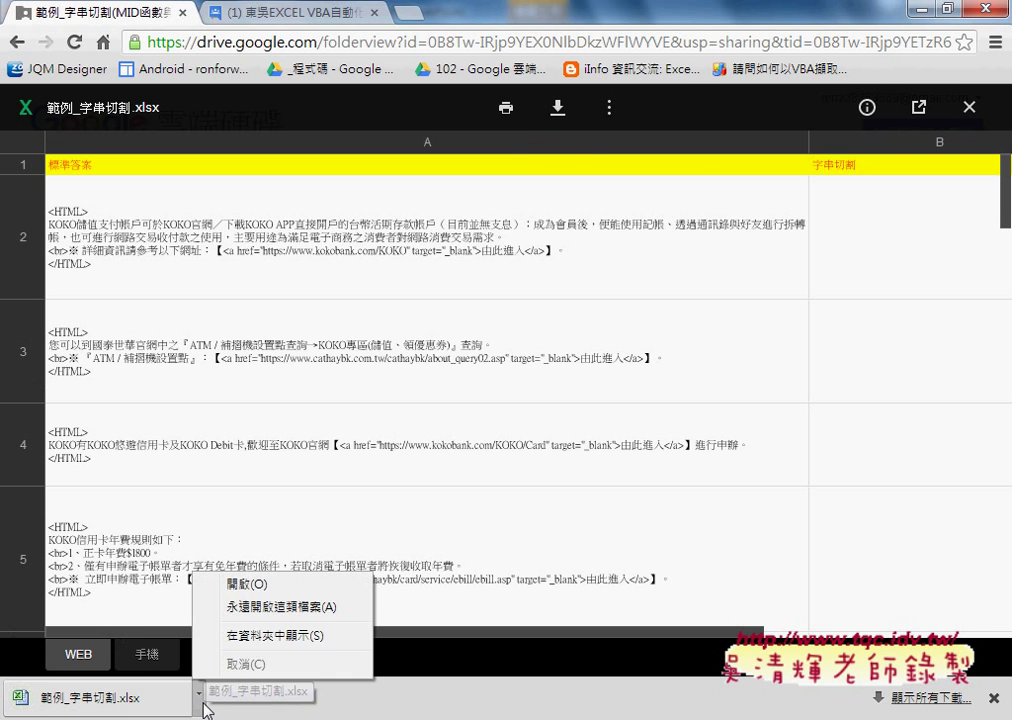
pyautogui.click(251, 607)
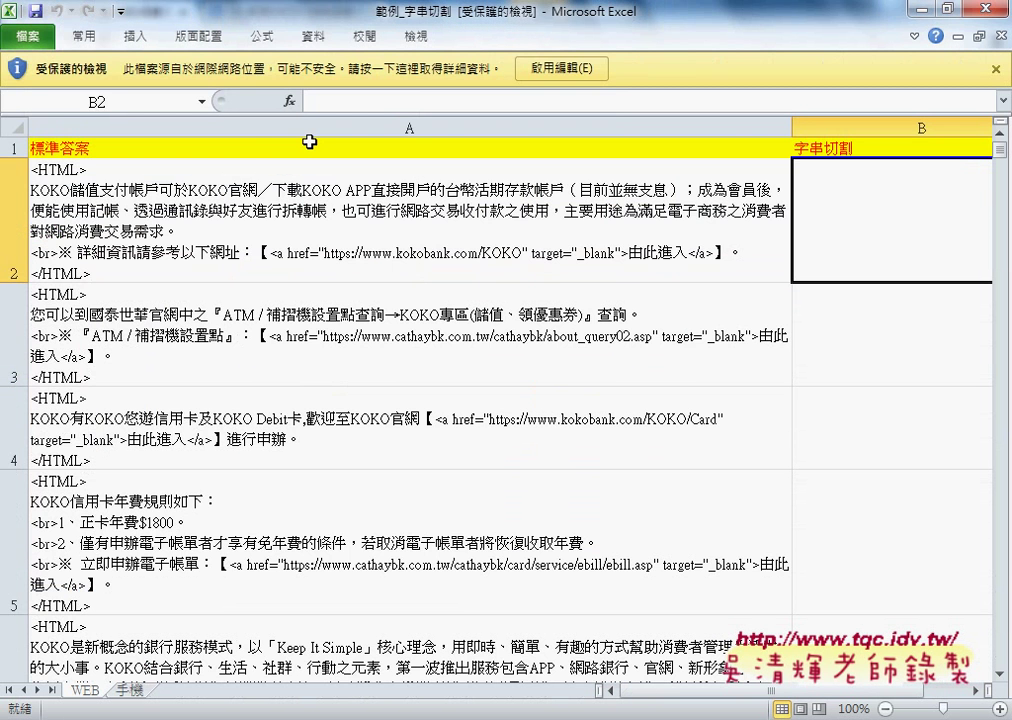
# Step: Enable editing, check the 手機 and WEB sheets, and narrow column A to 80.43
pyautogui.click(556, 69)
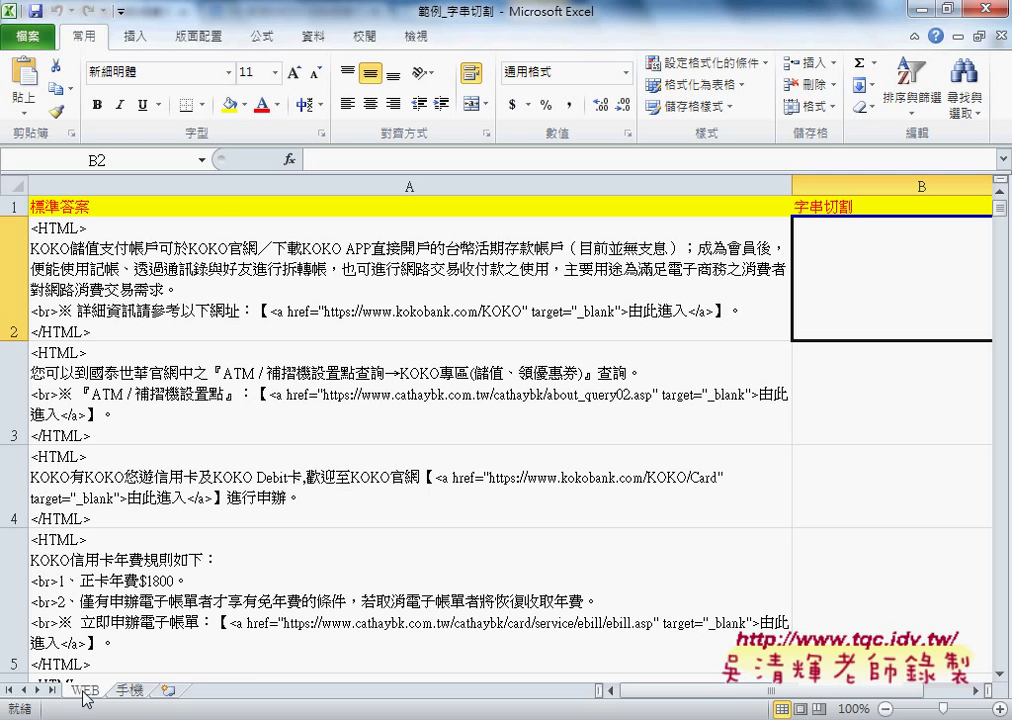
pyautogui.click(128, 691)
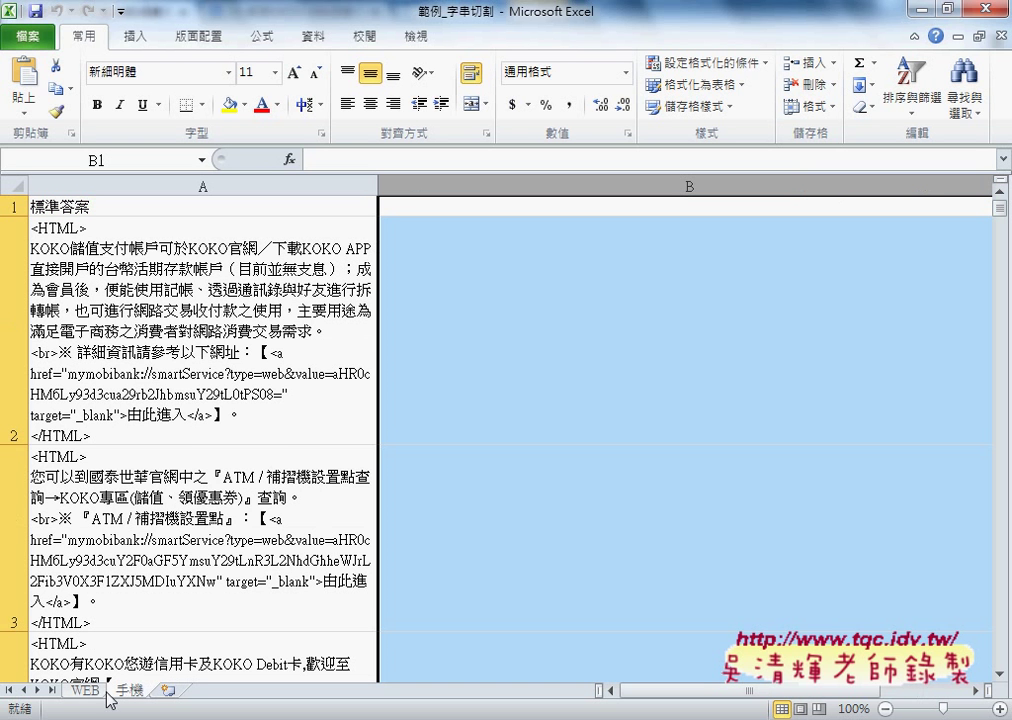
pyautogui.click(86, 691)
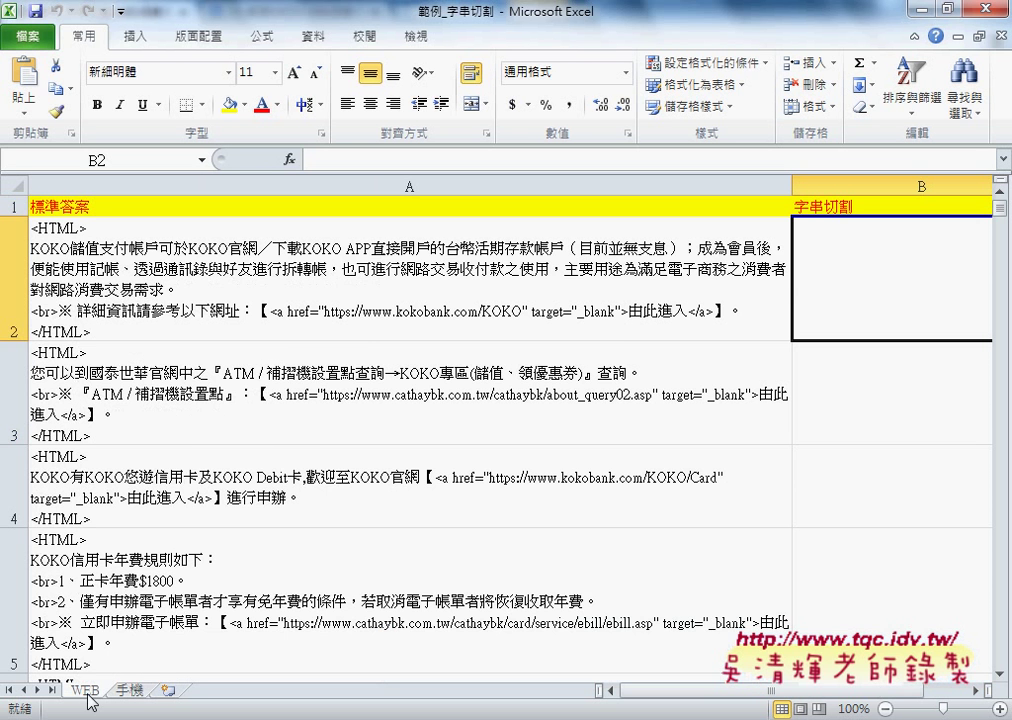
pyautogui.moveTo(791, 185); pyautogui.dragTo(594, 186)
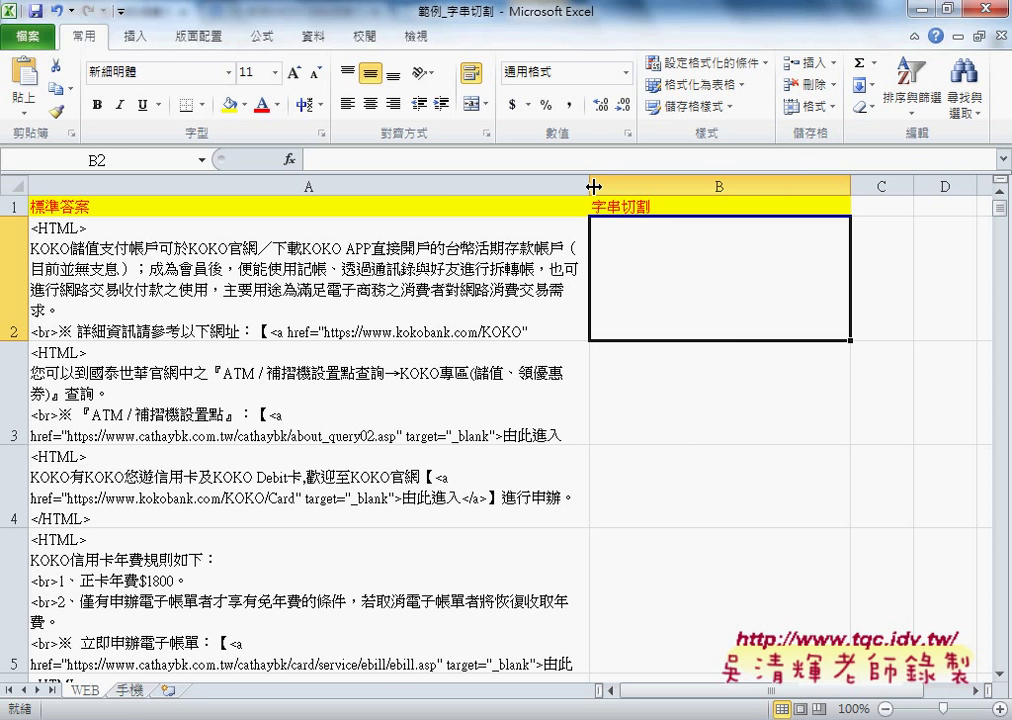
# Step: Browse the HTML sample text in column A from A2 down to row 10
pyautogui.click(489, 283)
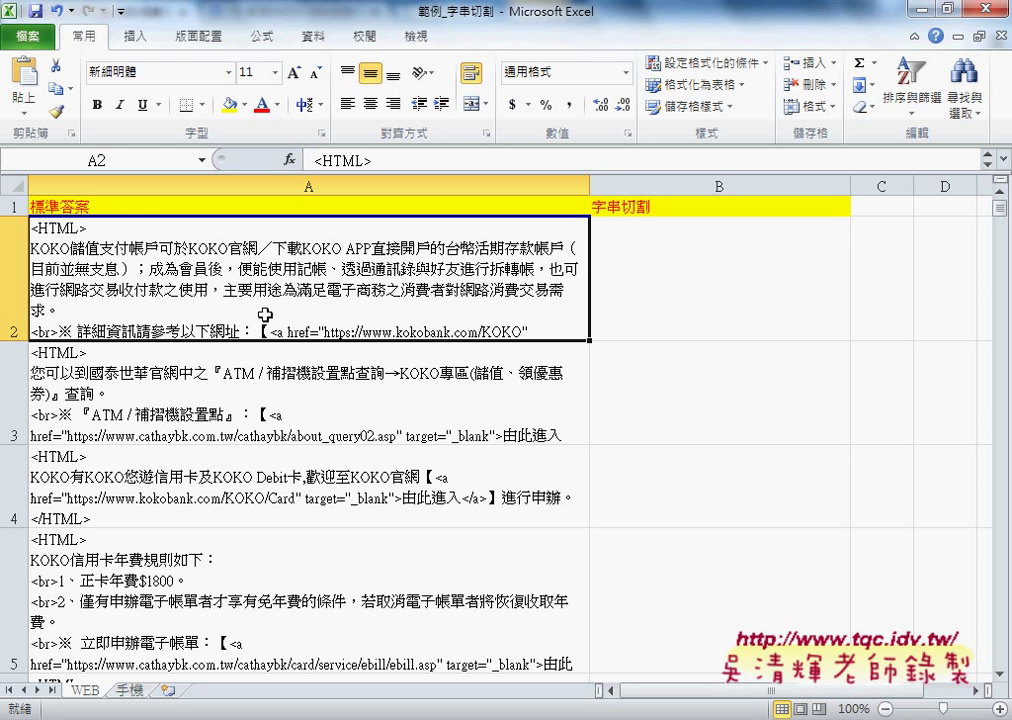
pyautogui.press('Down')
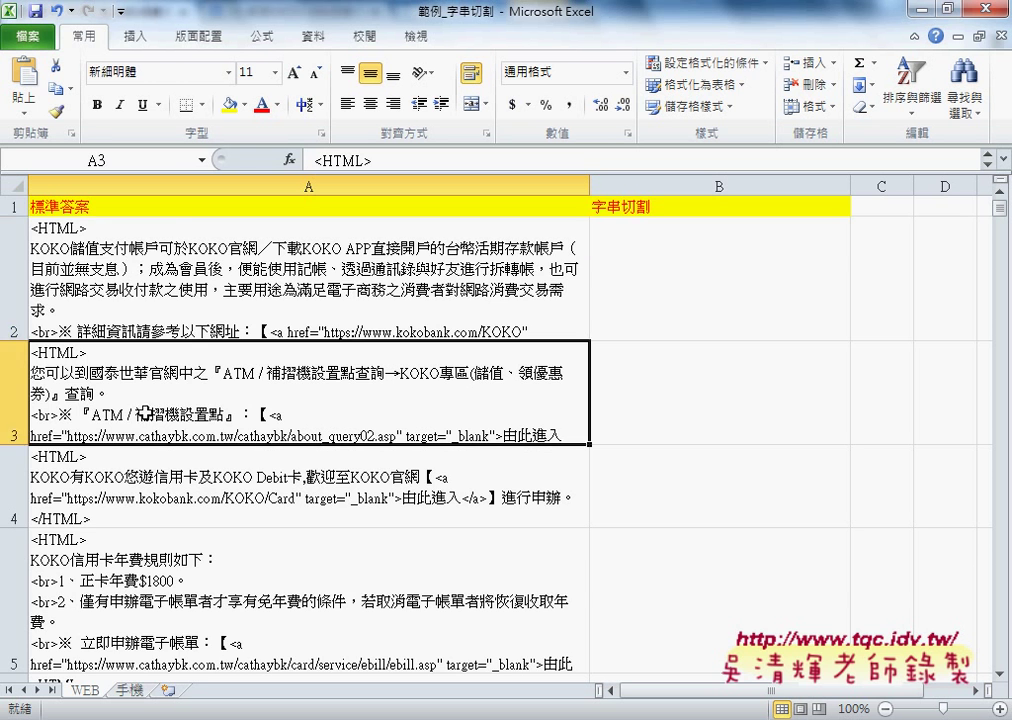
pyautogui.press('Down')
pyautogui.scroll(-1, 135, 419)
pyautogui.click(300, 400)
pyautogui.click(309, 591)
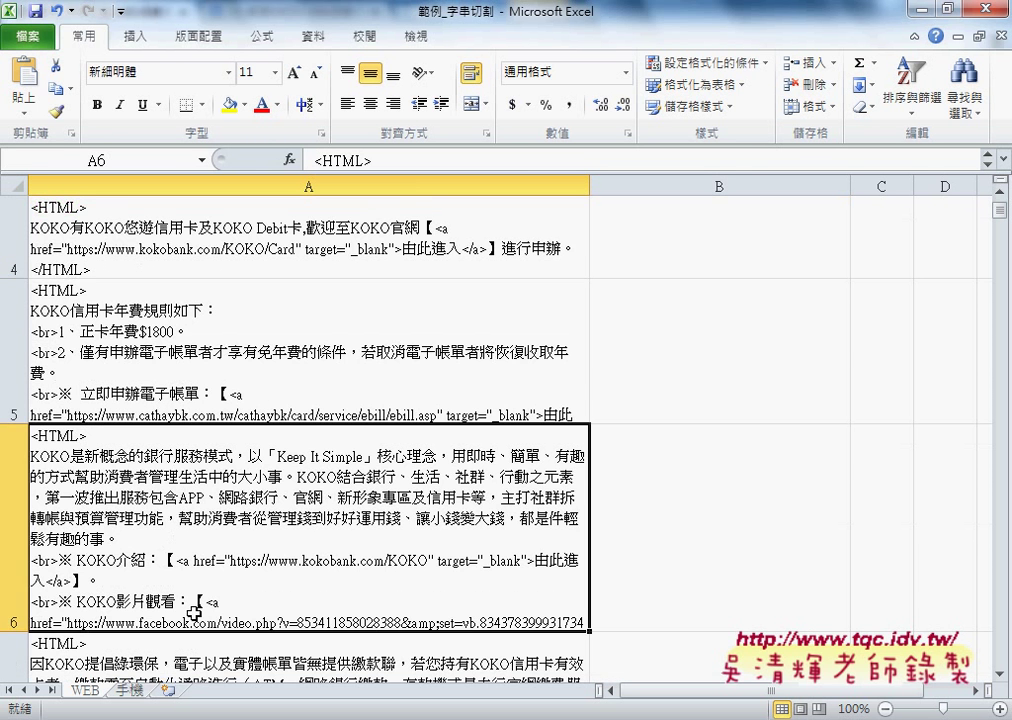
pyautogui.scroll(-2, 203, 542)
pyautogui.click(201, 416)
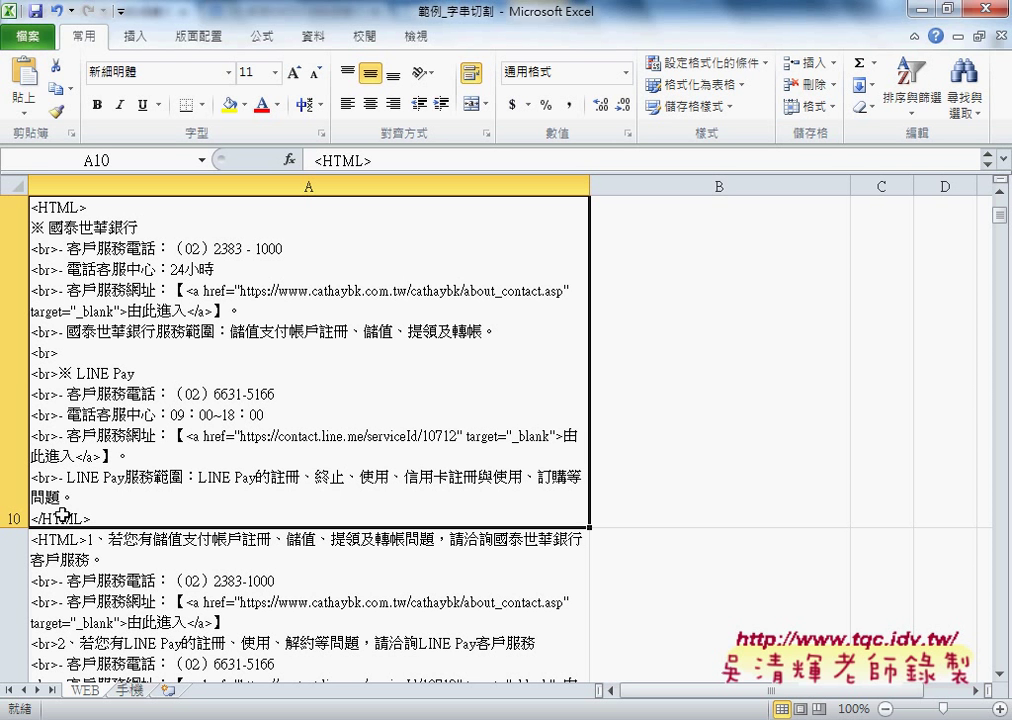
pyautogui.scroll(3, 62, 515)
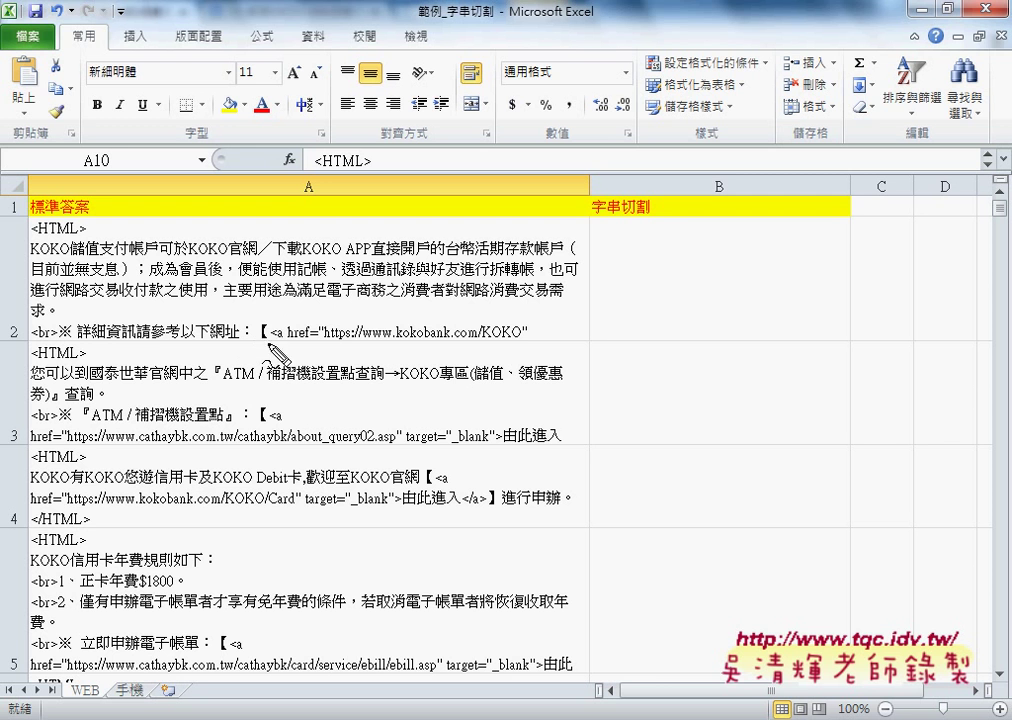
# Step: Mark the 【 bracket and make row 2 taller to show A2's full text
pyautogui.moveTo(253, 341)
pyautogui.mouseDown()
pyautogui.moveTo(268, 341)
pyautogui.moveTo(268, 327)
pyautogui.mouseUp()
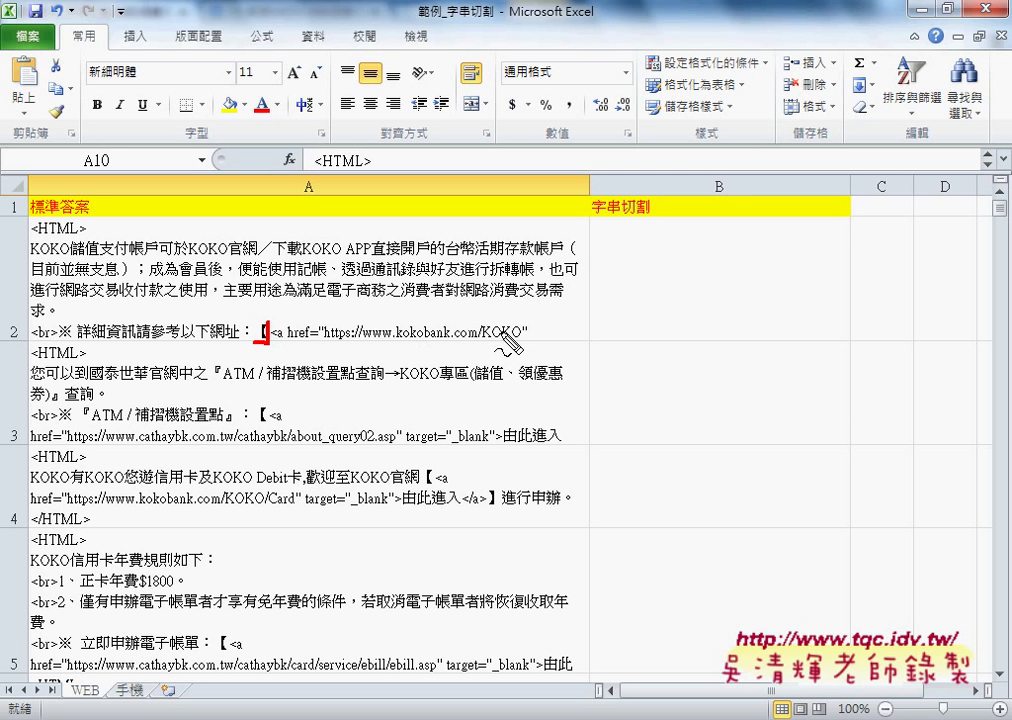
pyautogui.click(277, 320)
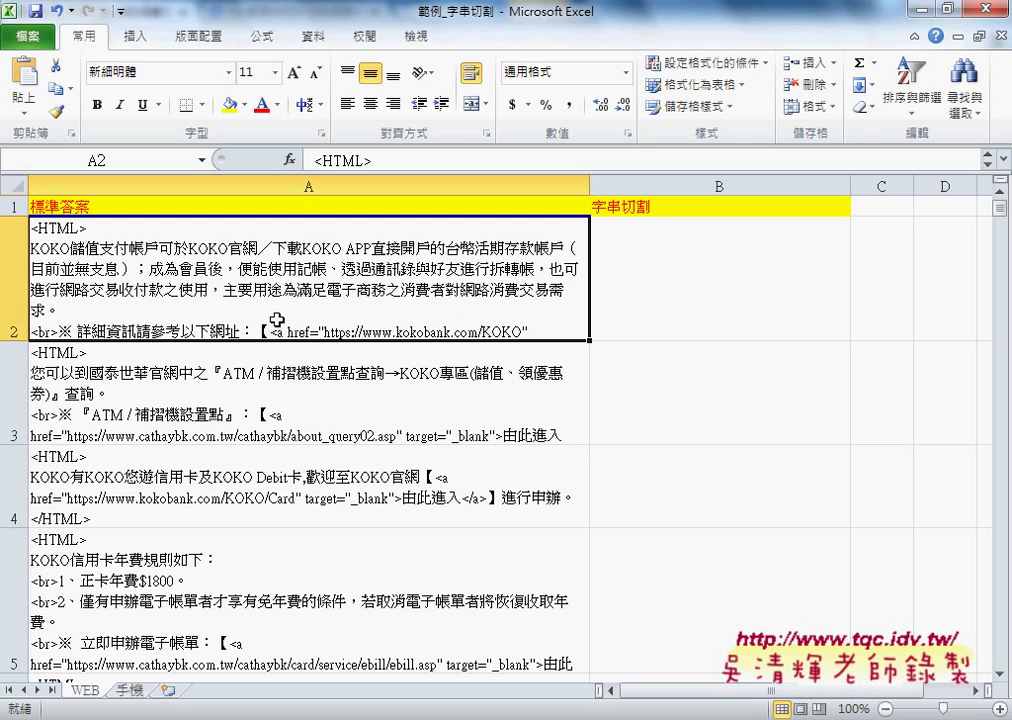
pyautogui.moveTo(20, 341); pyautogui.dragTo(22, 372)
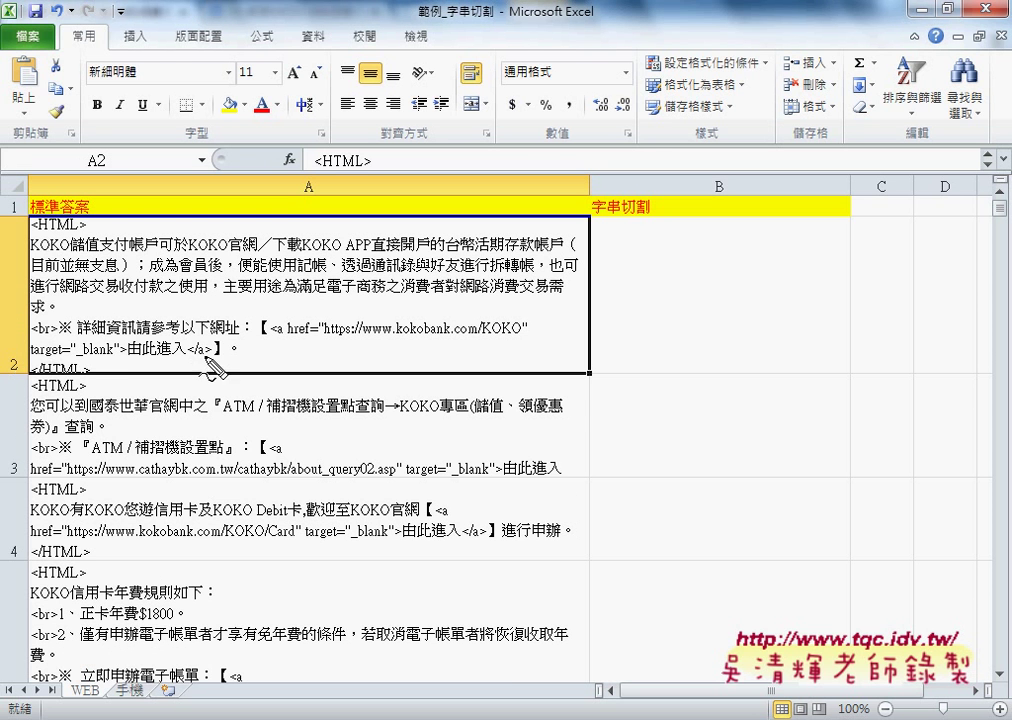
# Step: Annotate the link's href and target toward column B, then select the <a> tag in A2
pyautogui.moveTo(268, 313)
pyautogui.mouseDown()
pyautogui.moveTo(268, 331)
pyautogui.moveTo(213, 350)
pyautogui.mouseUp()
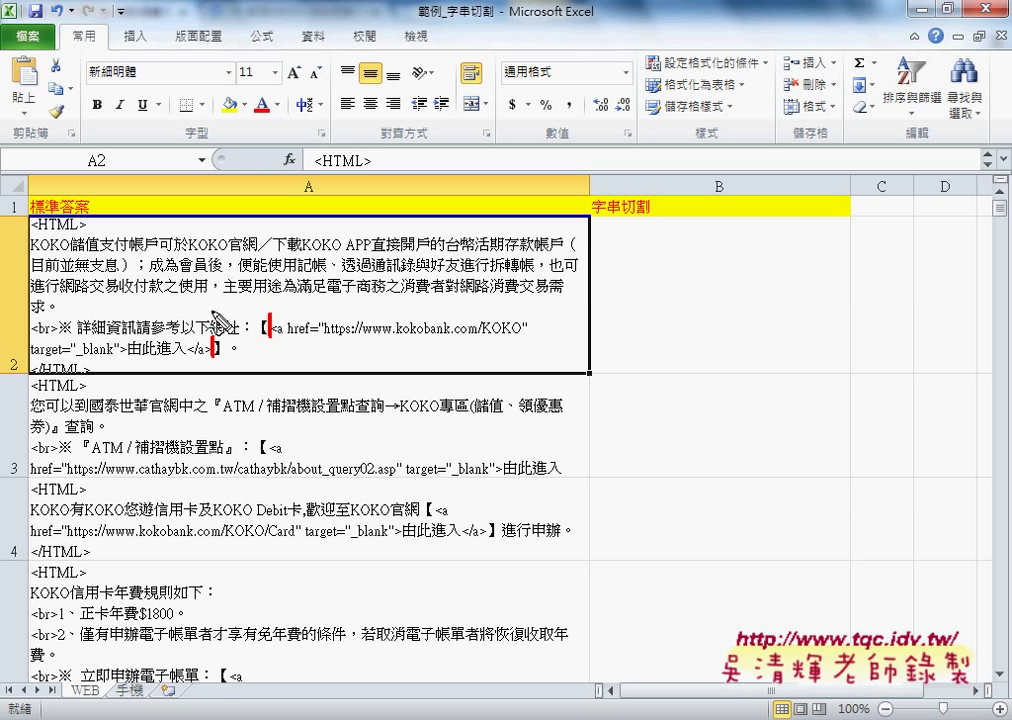
pyautogui.moveTo(287, 334); pyautogui.dragTo(395, 336)
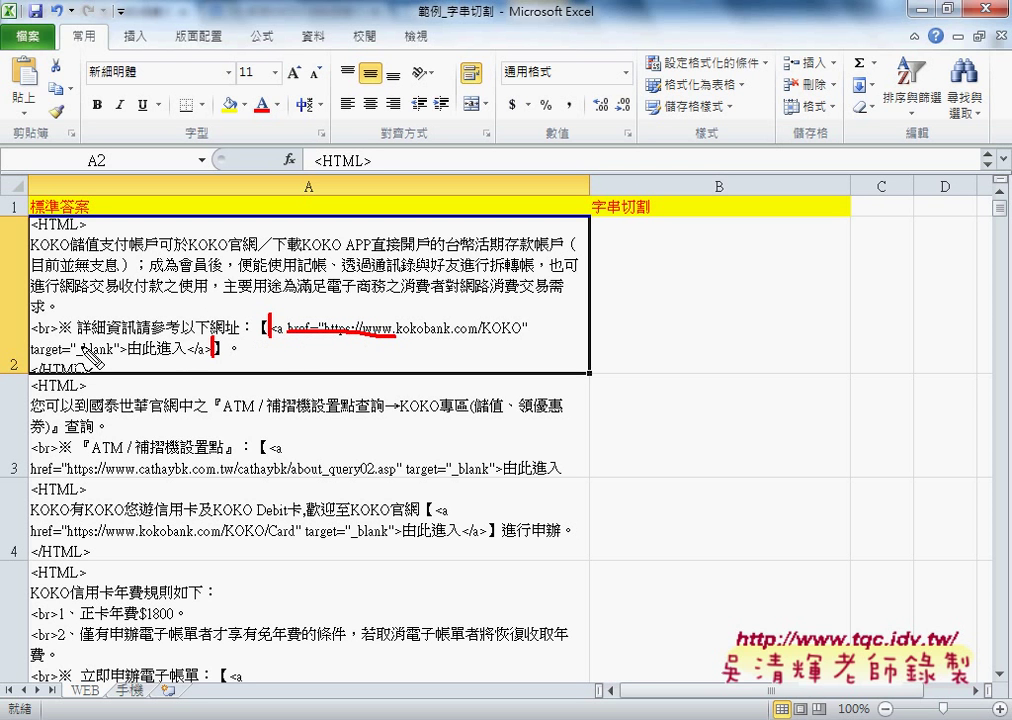
pyautogui.moveTo(60, 351); pyautogui.dragTo(100, 352)
pyautogui.moveTo(408, 322)
pyautogui.mouseDown()
pyautogui.moveTo(600, 290)
pyautogui.moveTo(591, 312)
pyautogui.mouseUp()
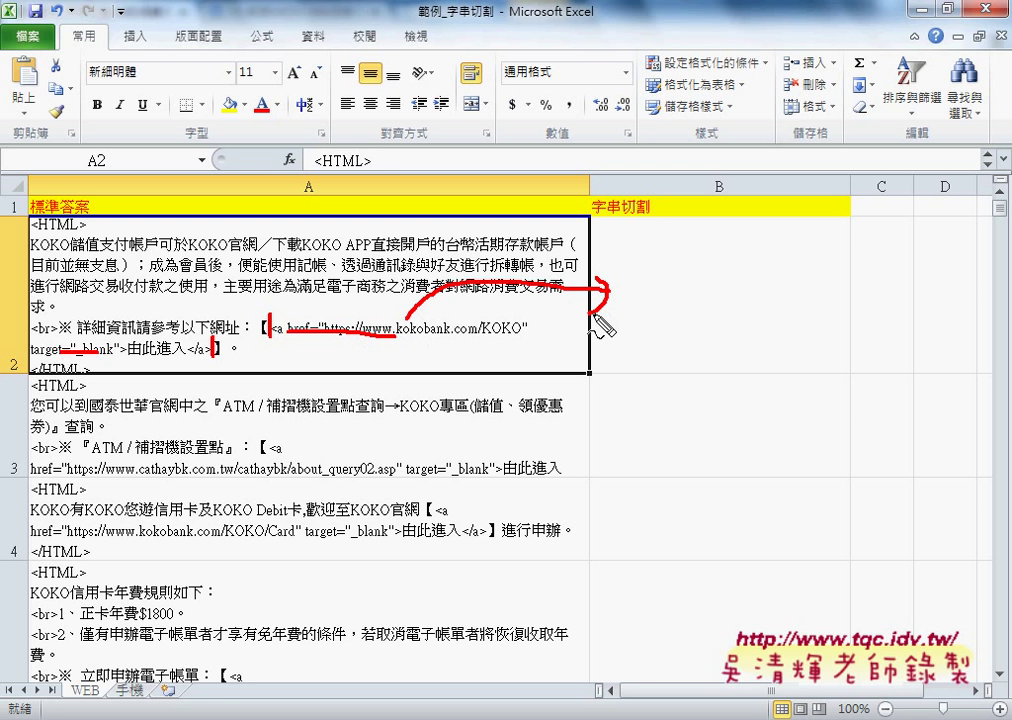
pyautogui.moveTo(680, 288)
pyautogui.mouseDown()
pyautogui.moveTo(705, 355)
pyautogui.moveTo(678, 362)
pyautogui.mouseUp()
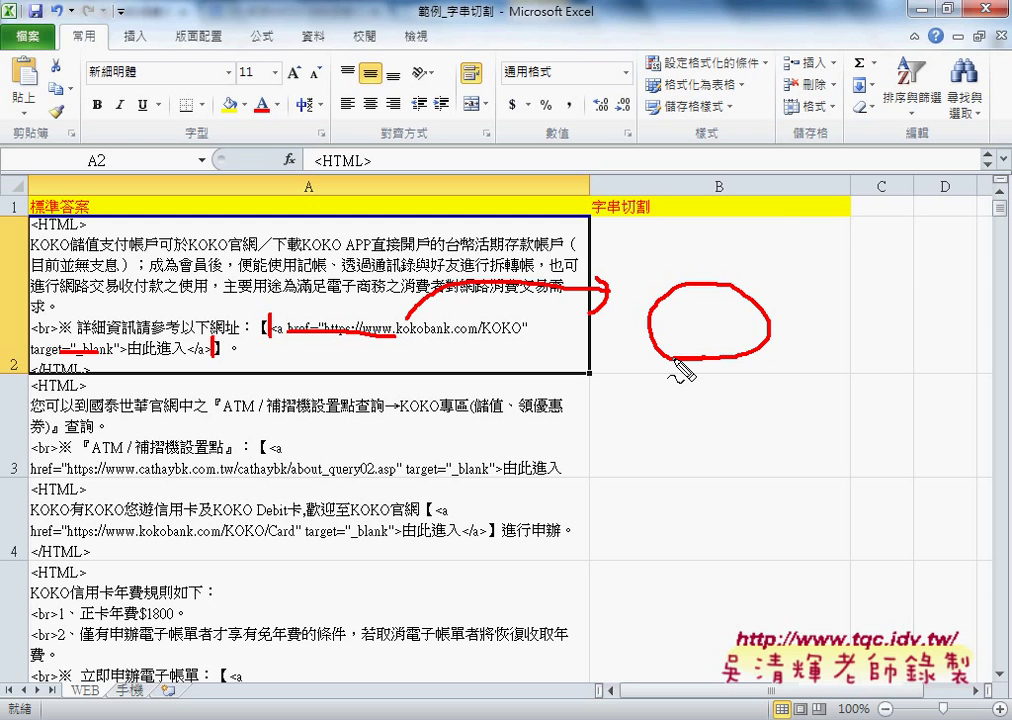
pyautogui.press('Escape')
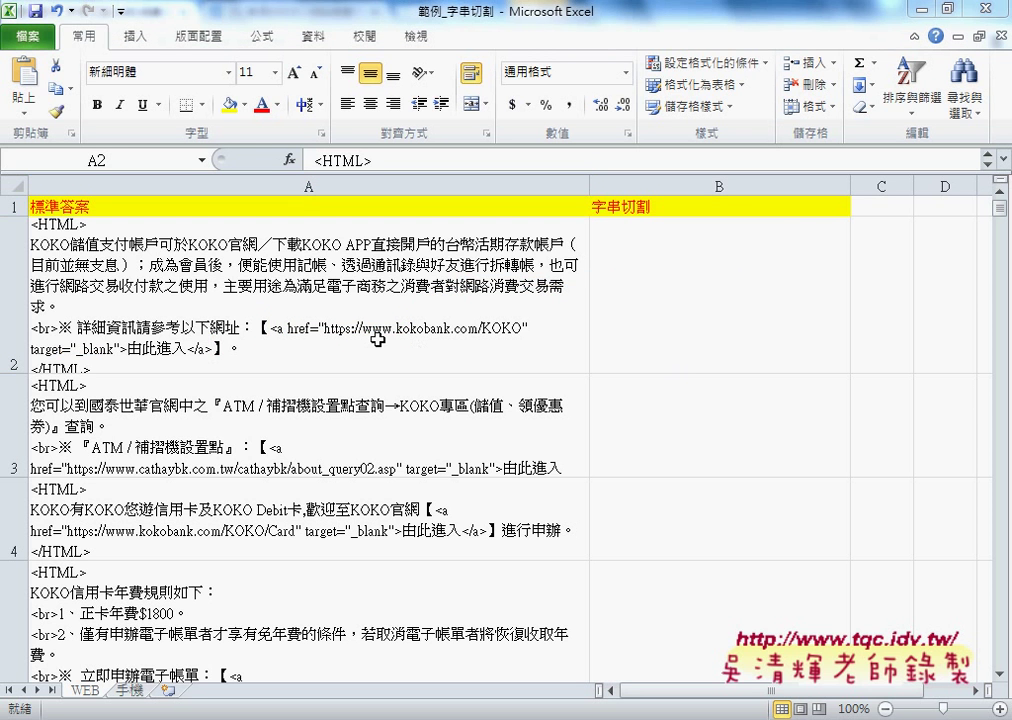
pyautogui.doubleClick(378, 339)
pyautogui.moveTo(270, 379)
pyautogui.mouseDown()
pyautogui.moveTo(296, 385)
pyautogui.moveTo(216, 402)
pyautogui.mouseUp()
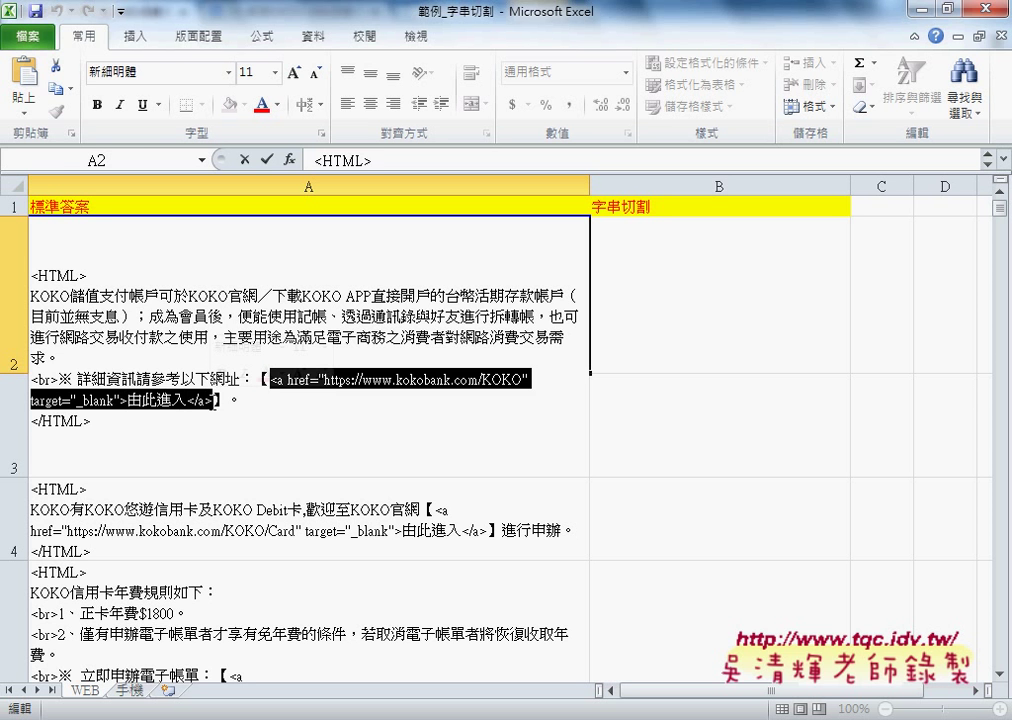
pyautogui.click(677, 306)
pyautogui.write('<a href="https://www.kokobank.com/KOKO" target="_blank">由此進入</a>')
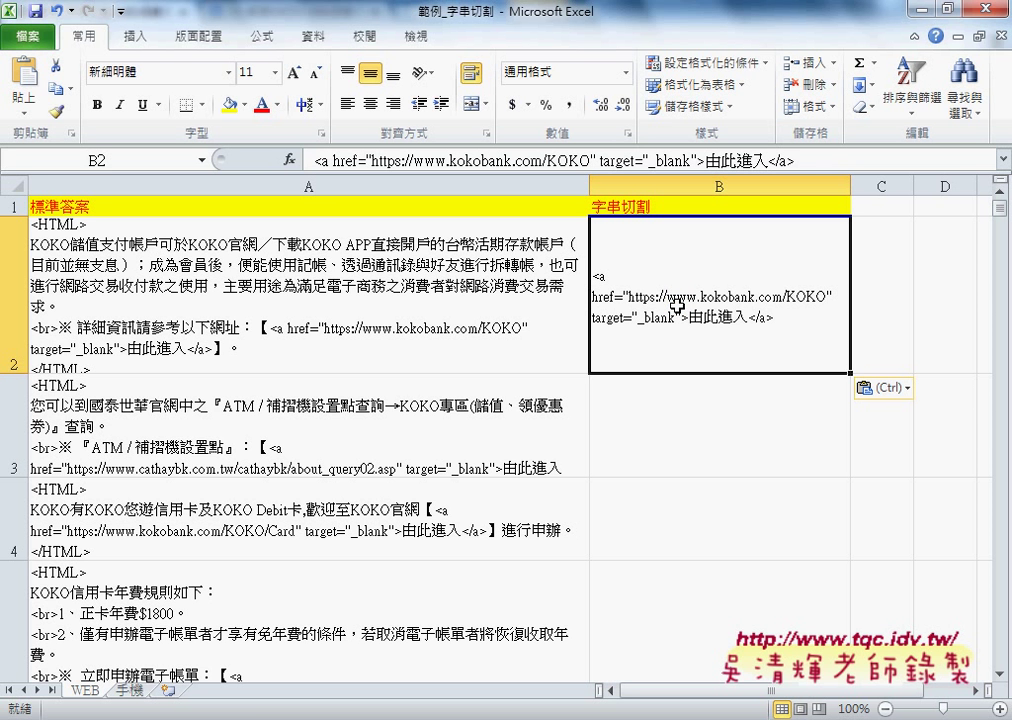
pyautogui.click(454, 448)
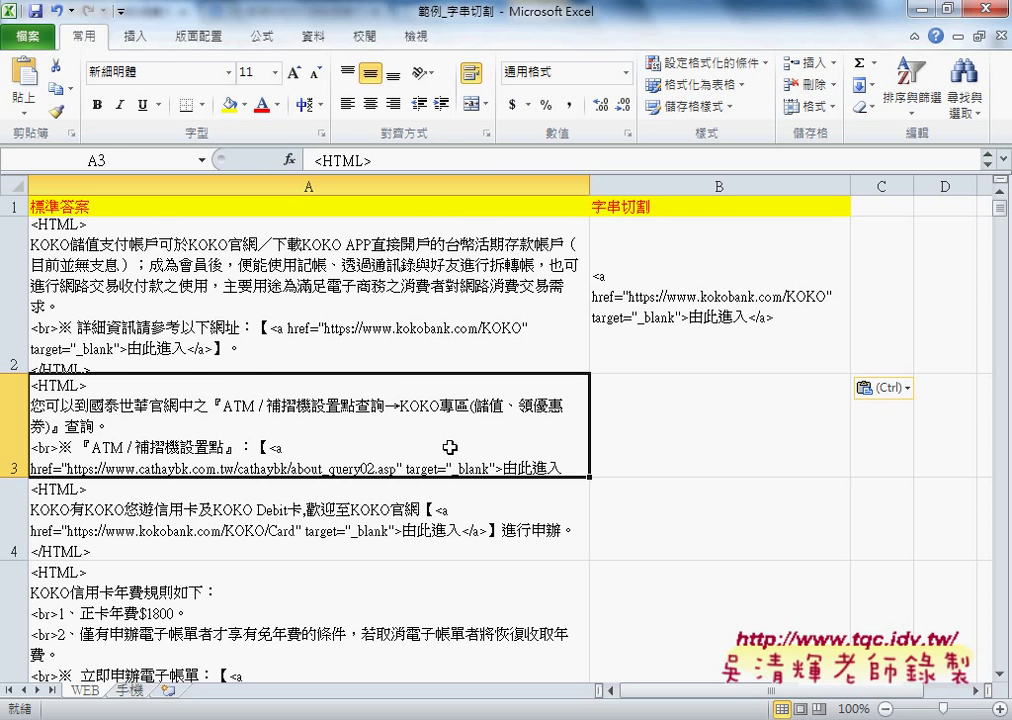
pyautogui.scroll(-2, 450, 447)
pyautogui.scroll(1, 450, 447)
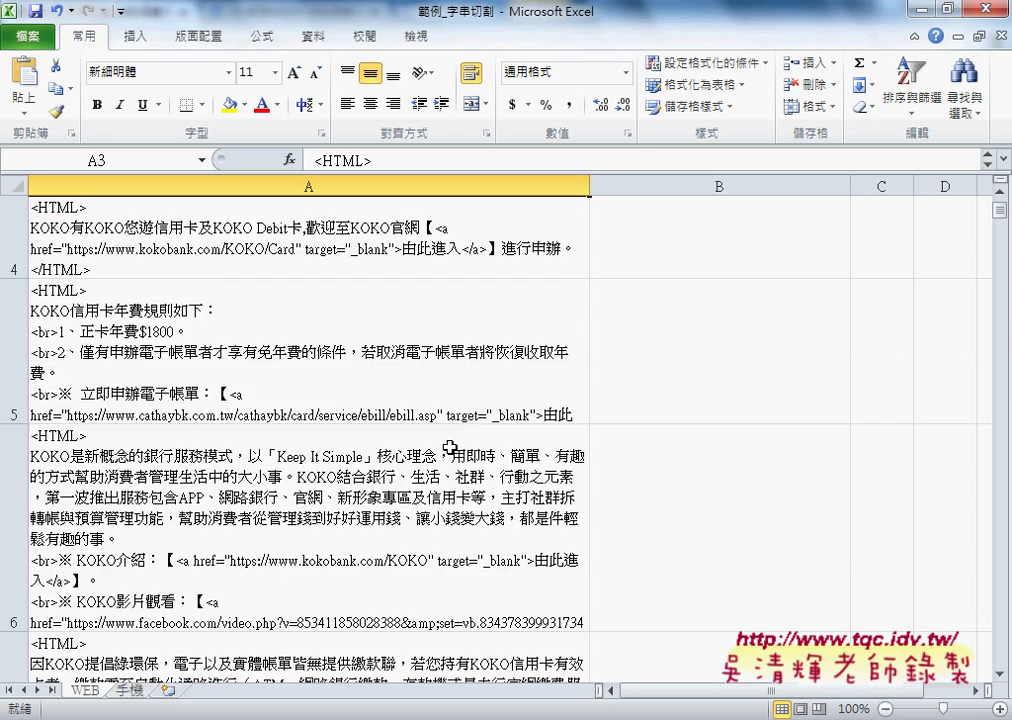
pyautogui.scroll(1, 450, 447)
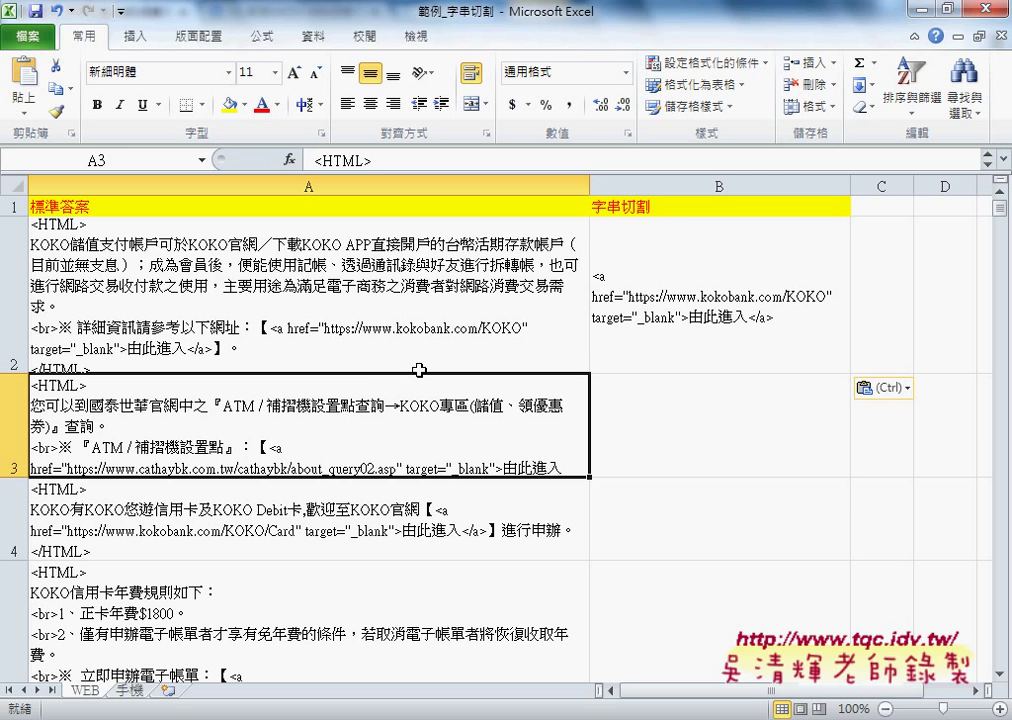
pyautogui.moveTo(374, 382)
pyautogui.mouseDown()
pyautogui.moveTo(401, 378)
pyautogui.moveTo(423, 352)
pyautogui.mouseUp()
pyautogui.moveTo(420, 366)
pyautogui.mouseDown()
pyautogui.moveTo(426, 384)
pyautogui.moveTo(495, 362)
pyautogui.moveTo(488, 382)
pyautogui.mouseUp()
pyautogui.moveTo(515, 342)
pyautogui.mouseDown()
pyautogui.moveTo(565, 341)
pyautogui.moveTo(522, 380)
pyautogui.moveTo(544, 360)
pyautogui.mouseUp()
pyautogui.moveTo(550, 362)
pyautogui.mouseDown()
pyautogui.moveTo(551, 380)
pyautogui.moveTo(634, 384)
pyautogui.mouseUp()
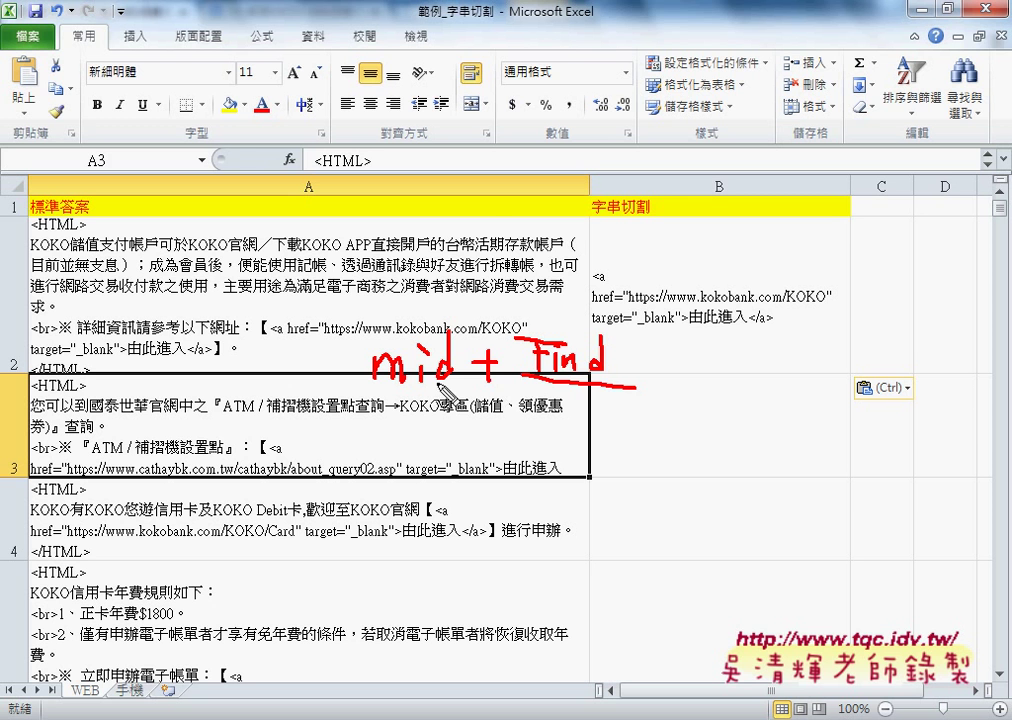
pyautogui.moveTo(520, 377); pyautogui.dragTo(660, 352)
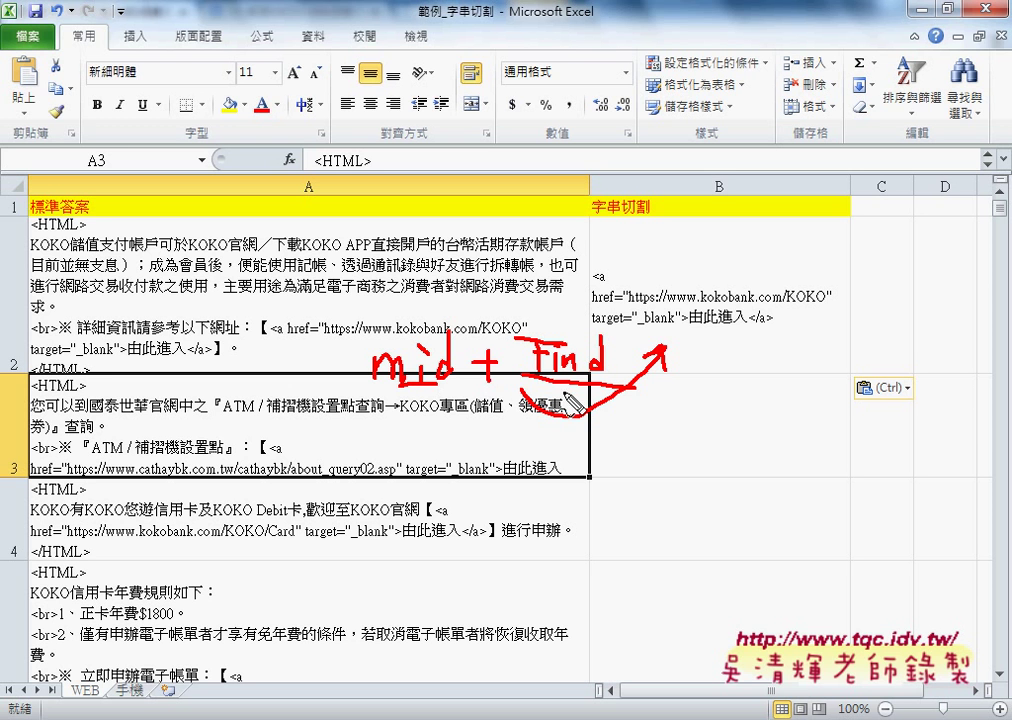
pyautogui.moveTo(527, 398); pyautogui.dragTo(593, 399)
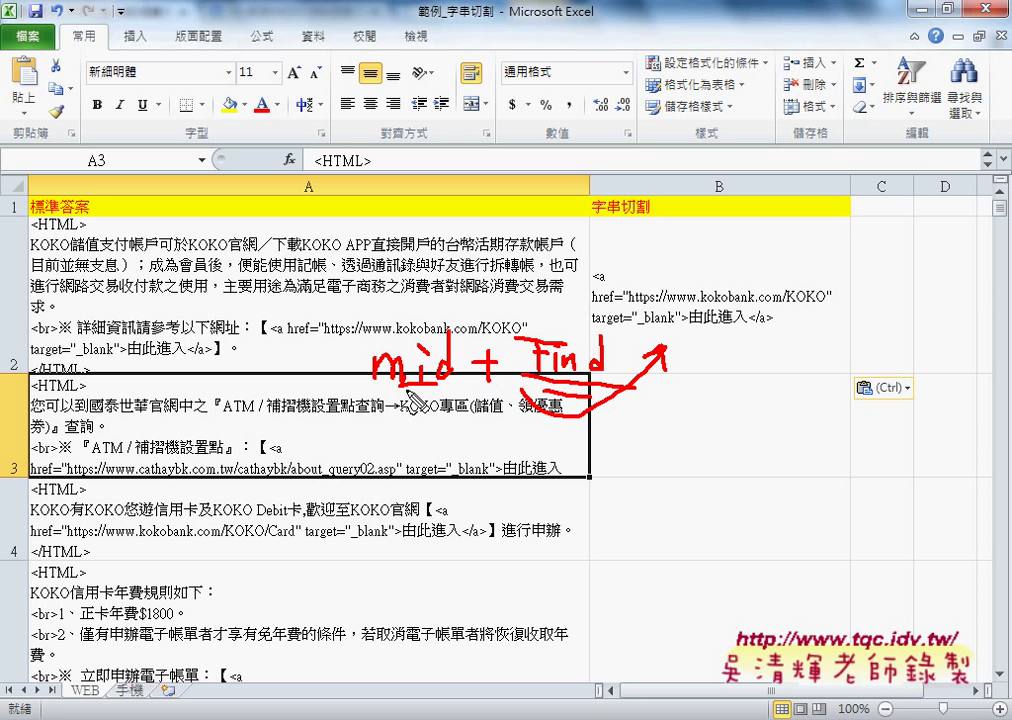
pyautogui.moveTo(398, 381); pyautogui.dragTo(458, 380)
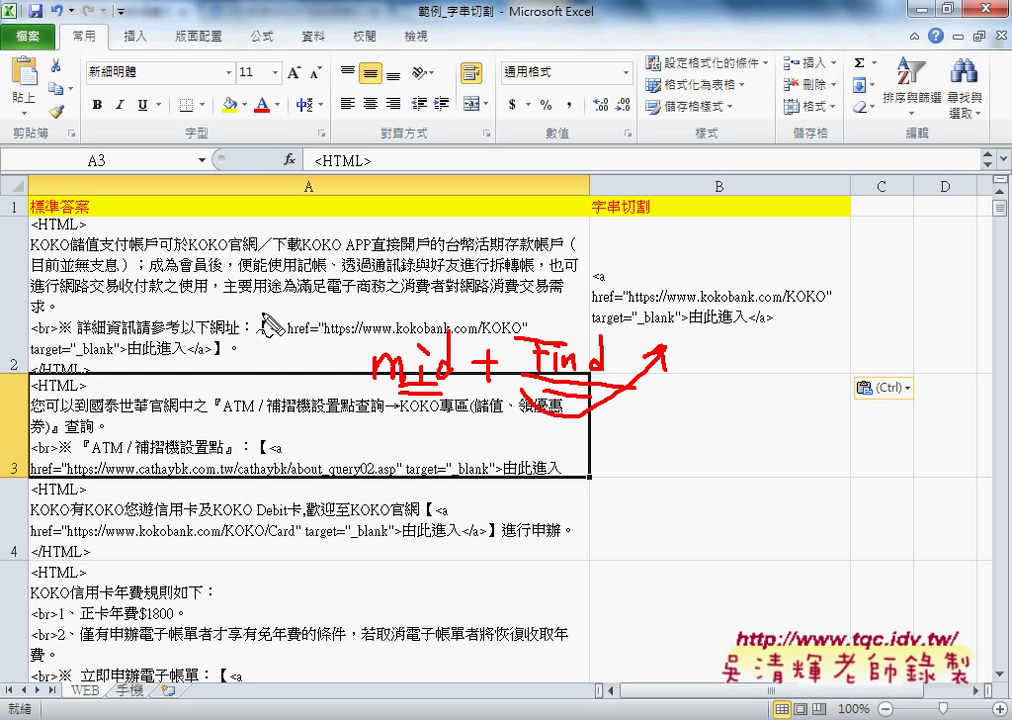
pyautogui.moveTo(263, 316)
pyautogui.mouseDown()
pyautogui.moveTo(263, 336)
pyautogui.moveTo(266, 328)
pyautogui.moveTo(218, 362)
pyautogui.moveTo(233, 357)
pyautogui.mouseUp()
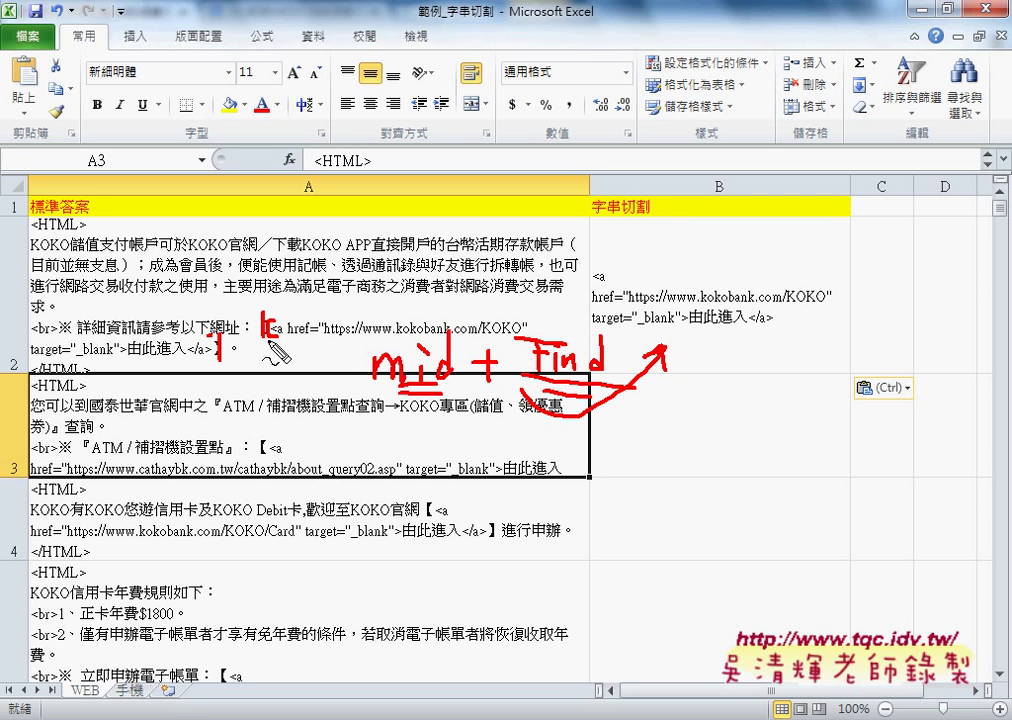
pyautogui.press('Escape')
pyautogui.hotkey('ctrl', '2')
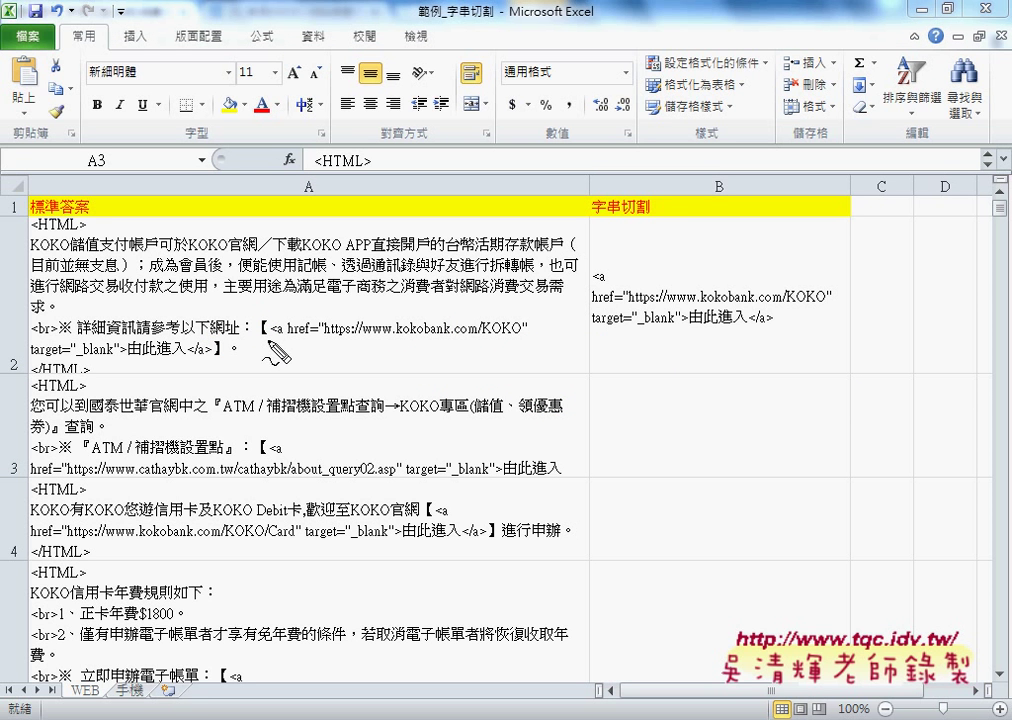
pyautogui.moveTo(269, 340); pyautogui.dragTo(212, 361)
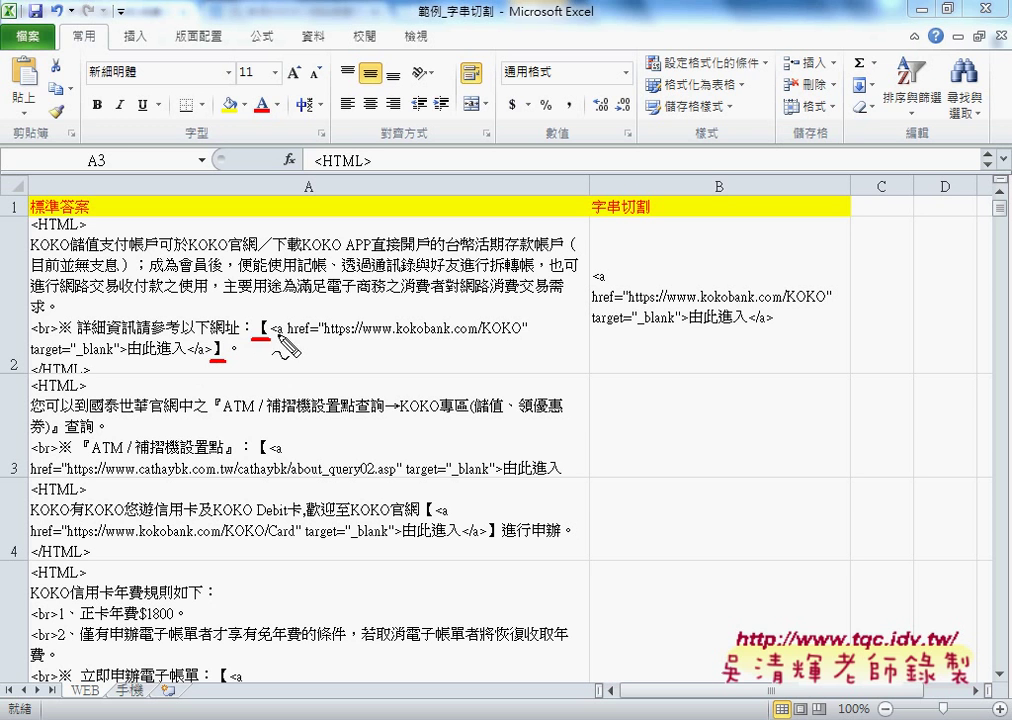
pyautogui.moveTo(262, 341)
pyautogui.mouseDown()
pyautogui.moveTo(266, 322)
pyautogui.moveTo(270, 340)
pyautogui.mouseUp()
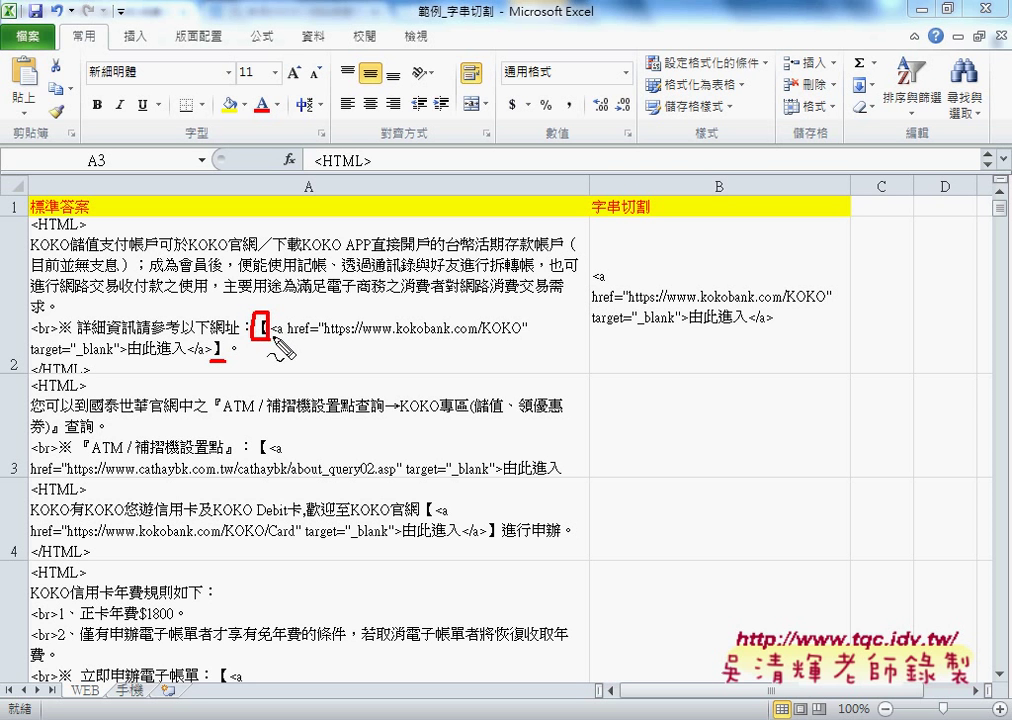
pyautogui.moveTo(272, 336); pyautogui.dragTo(275, 339)
# Step: Copy the 【 bracket from A2's text into cell C1
pyautogui.press('Escape')
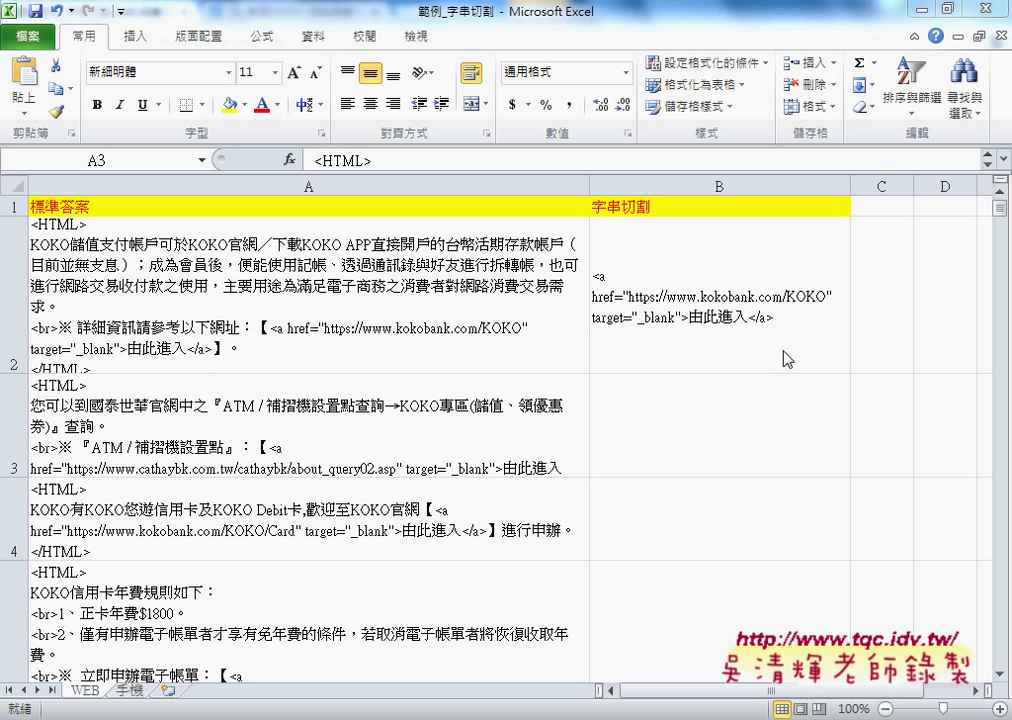
pyautogui.hotkey('ctrl', 'v')
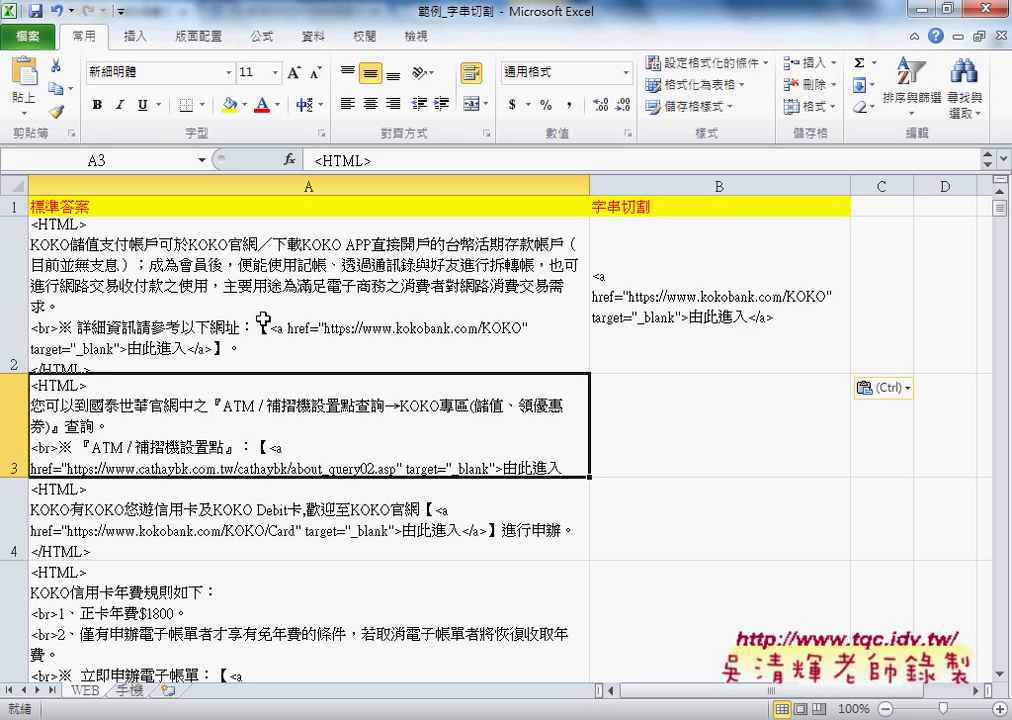
pyautogui.doubleClick(270, 319)
pyautogui.doubleClick(263, 379)
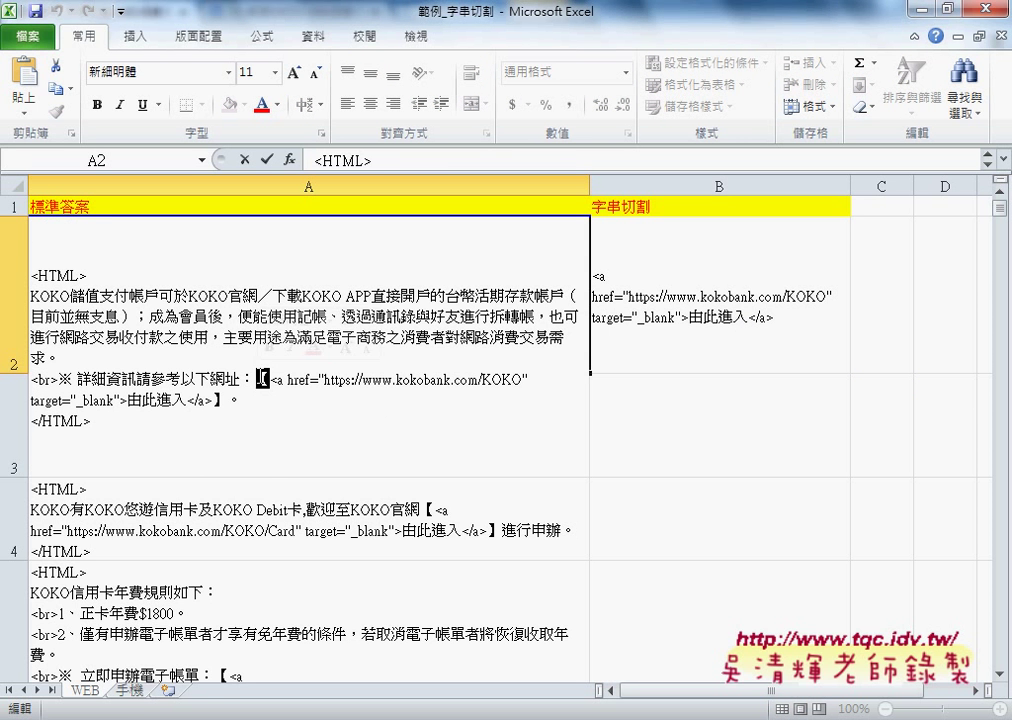
pyautogui.hotkey('ctrl', 'c')
pyautogui.click(882, 207)
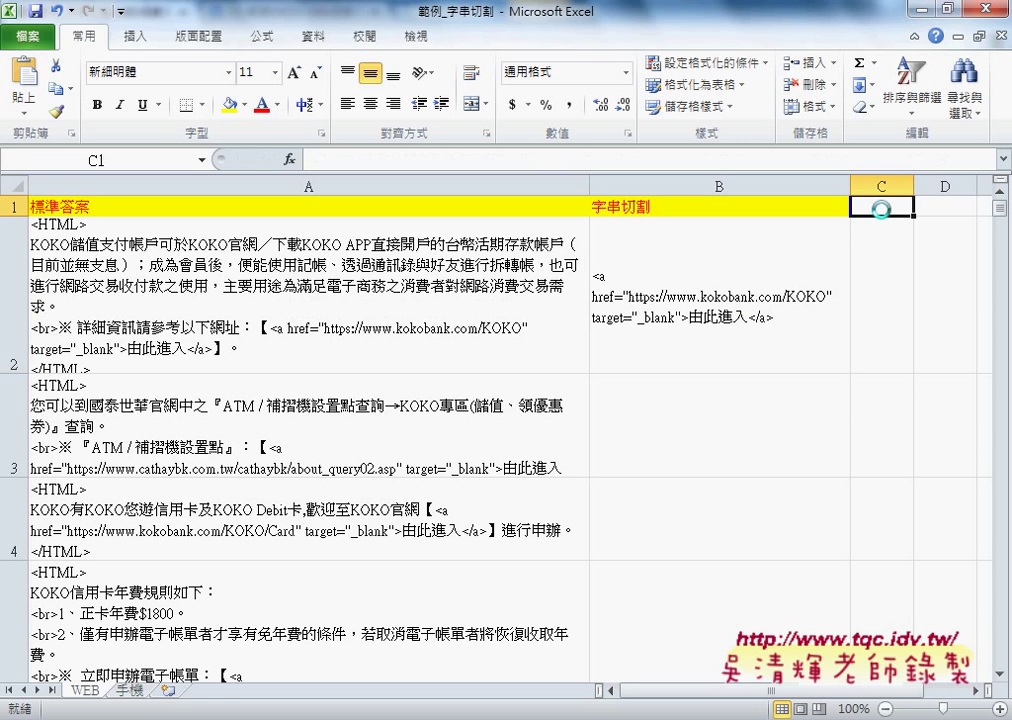
pyautogui.hotkey('ctrl', 'v')
# Step: Copy the 】 bracket from A2's text and select cell D1
pyautogui.doubleClick(170, 287)
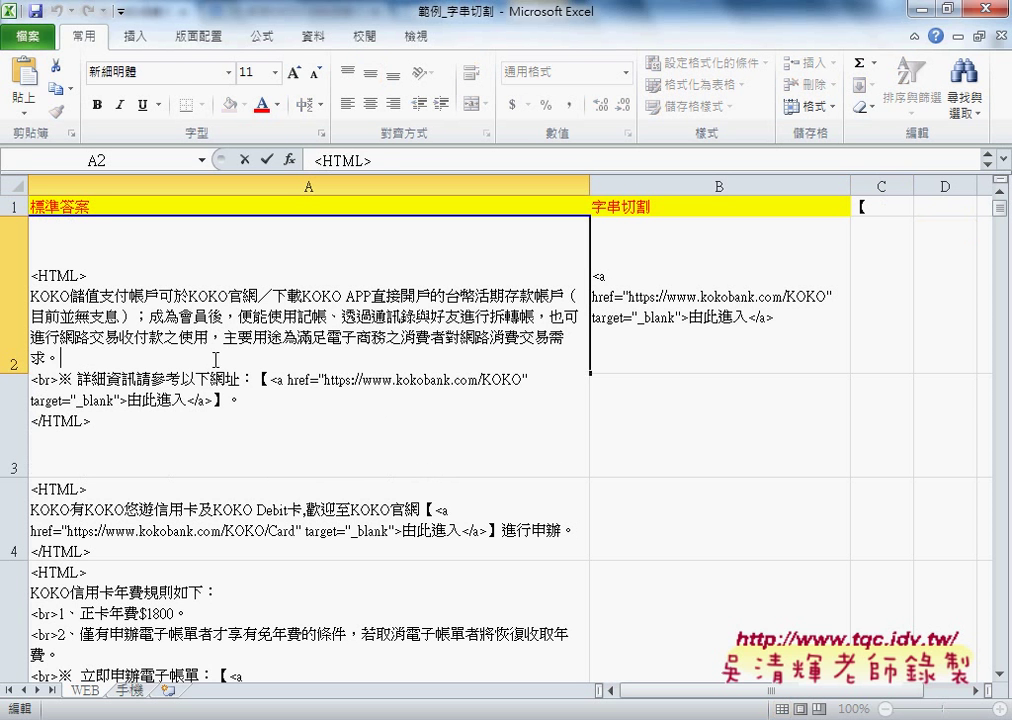
pyautogui.doubleClick(218, 400)
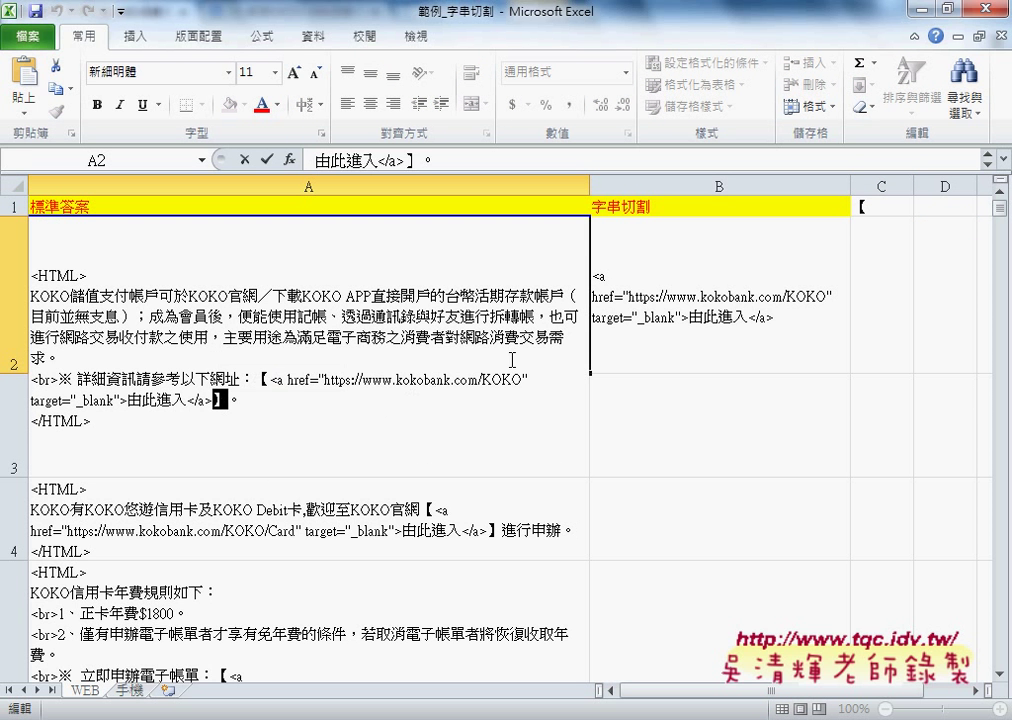
pyautogui.hotkey('ctrl', 'c')
pyautogui.click(945, 205)
# Step: Paste 】 into D1 and insert the Text function FIND into C2
pyautogui.hotkey('ctrl', 'v')
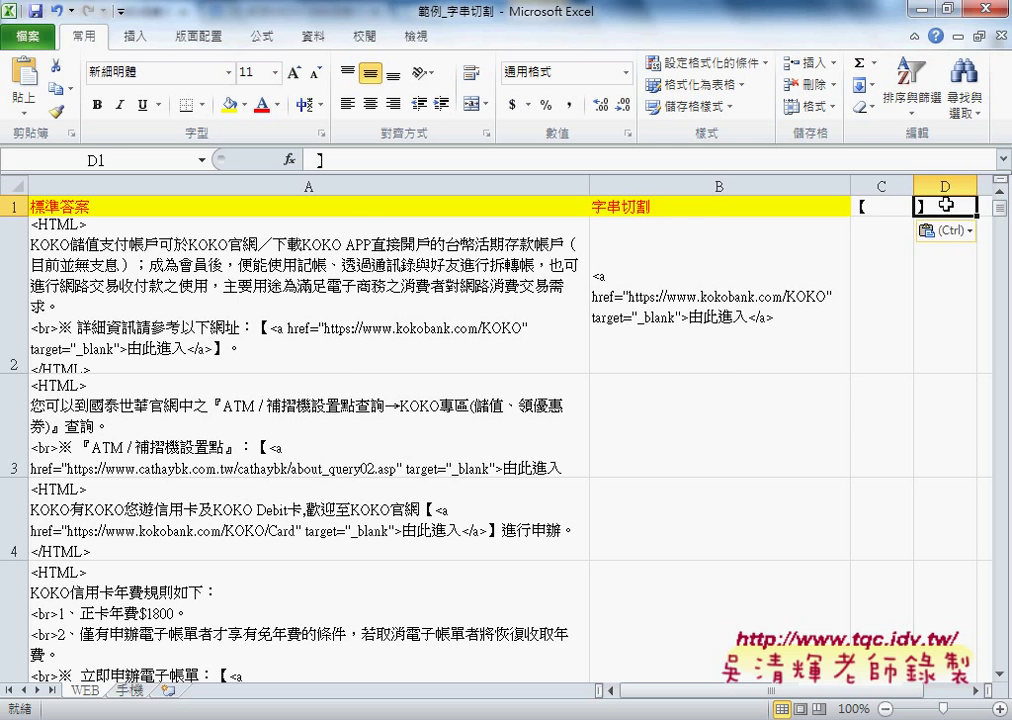
pyautogui.click(878, 270)
pyautogui.click(289, 159)
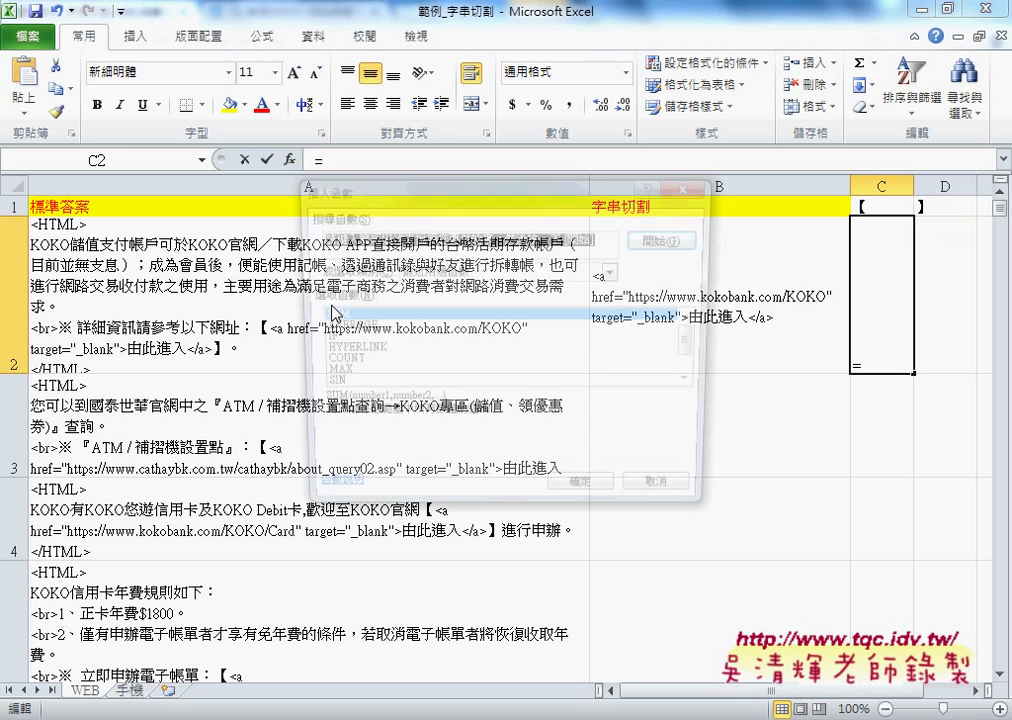
pyautogui.click(616, 270)
pyautogui.click(650, 368)
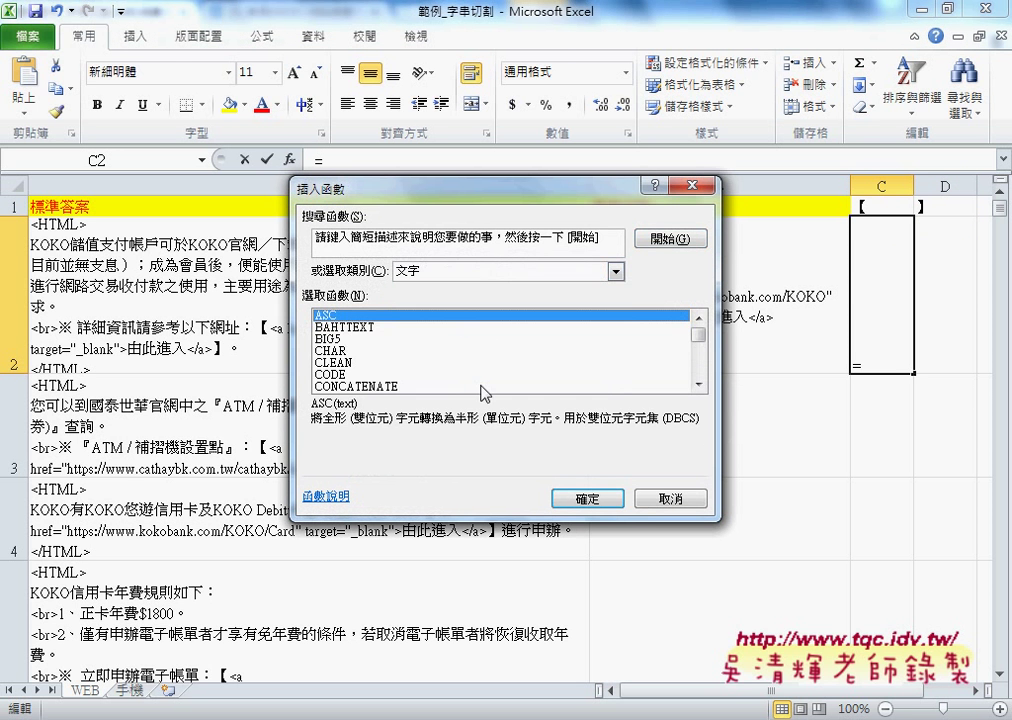
pyautogui.click(698, 384)
pyautogui.click(698, 384)
pyautogui.click(698, 384)
pyautogui.click(698, 384)
pyautogui.click(698, 384)
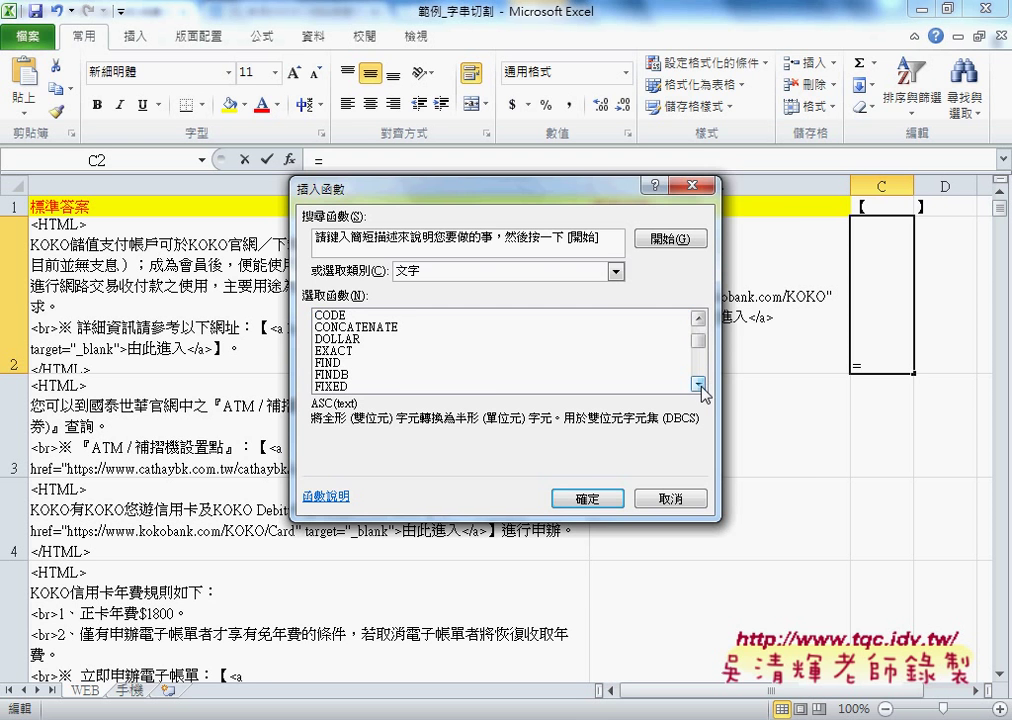
pyautogui.doubleClick(368, 363)
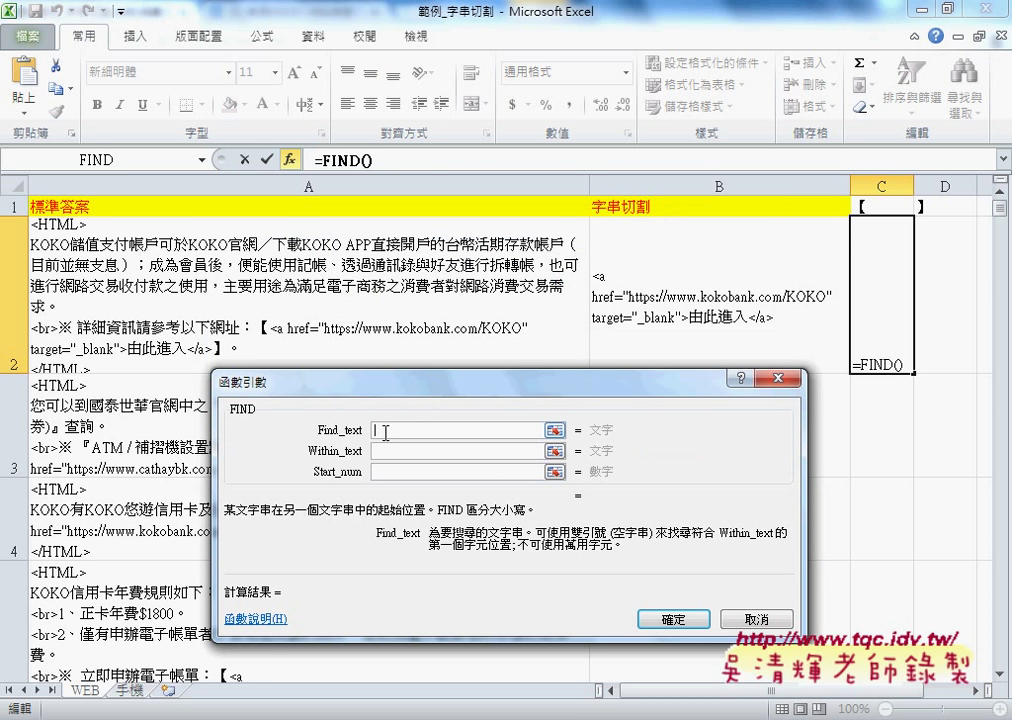
# Step: Complete C2 as =FIND($C$1,A2), returning 145
pyautogui.click(903, 206)
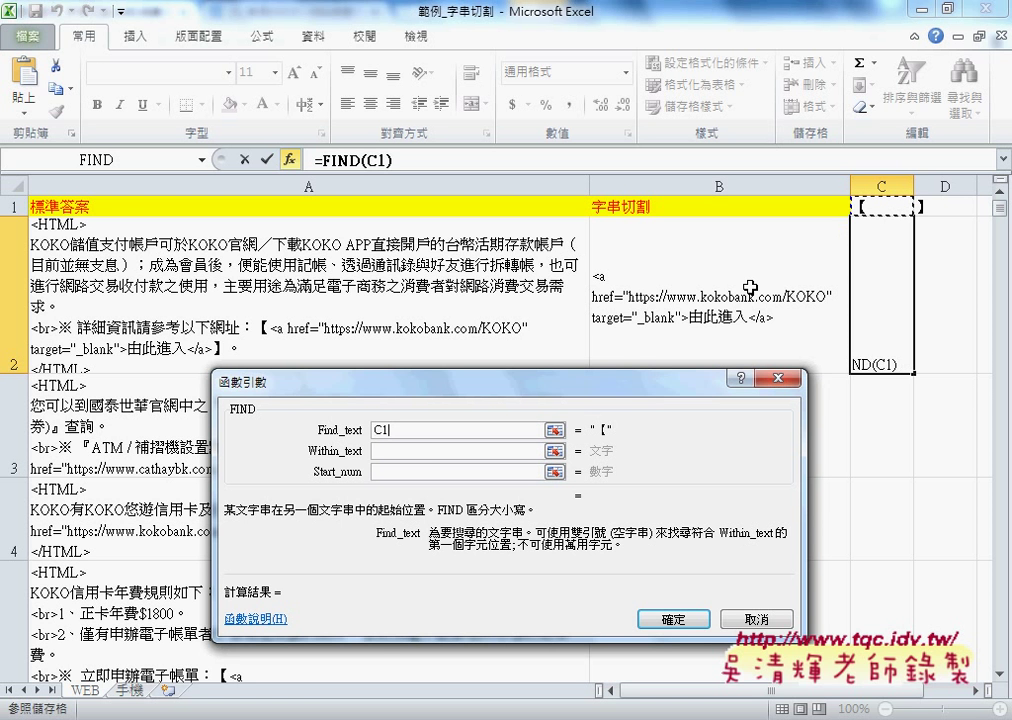
pyautogui.press('F4')
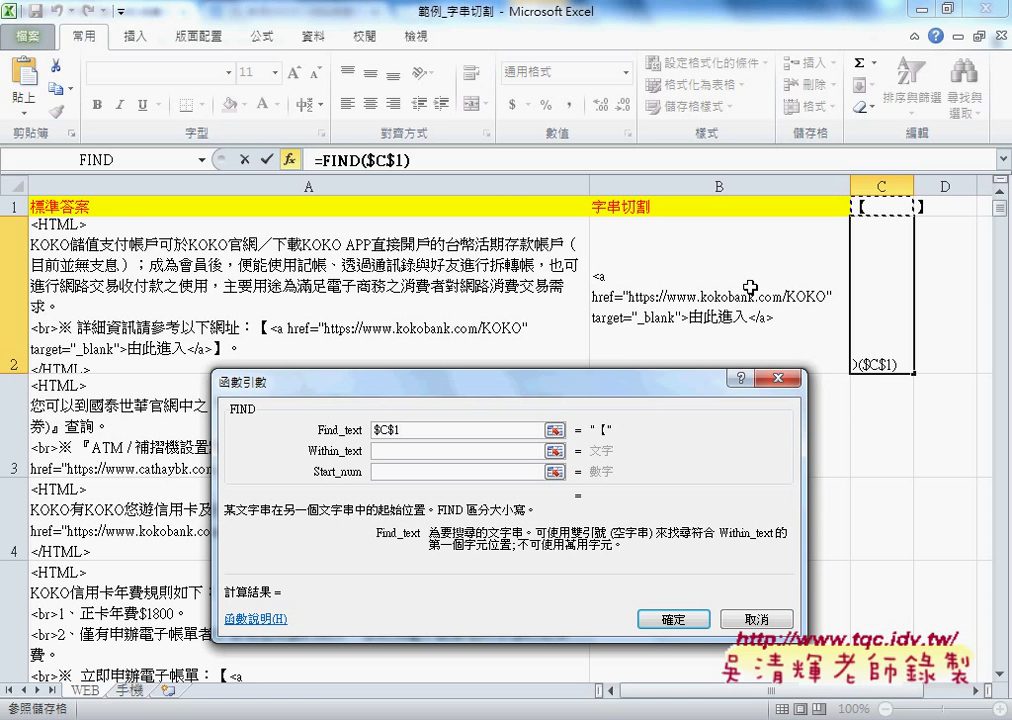
pyautogui.click(404, 454)
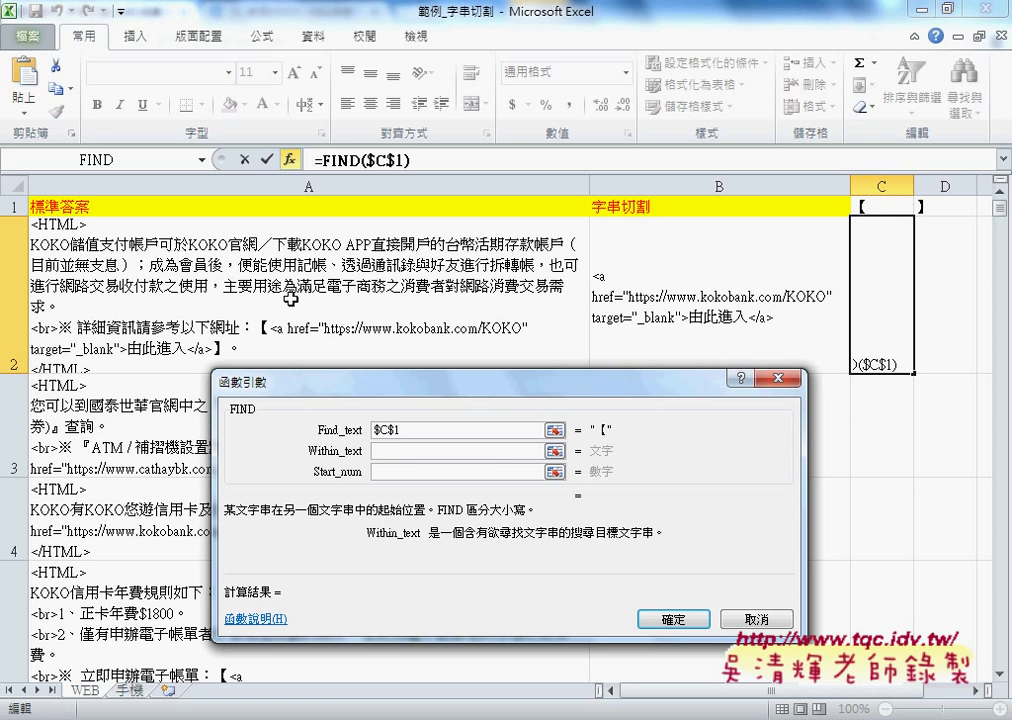
pyautogui.click(250, 235)
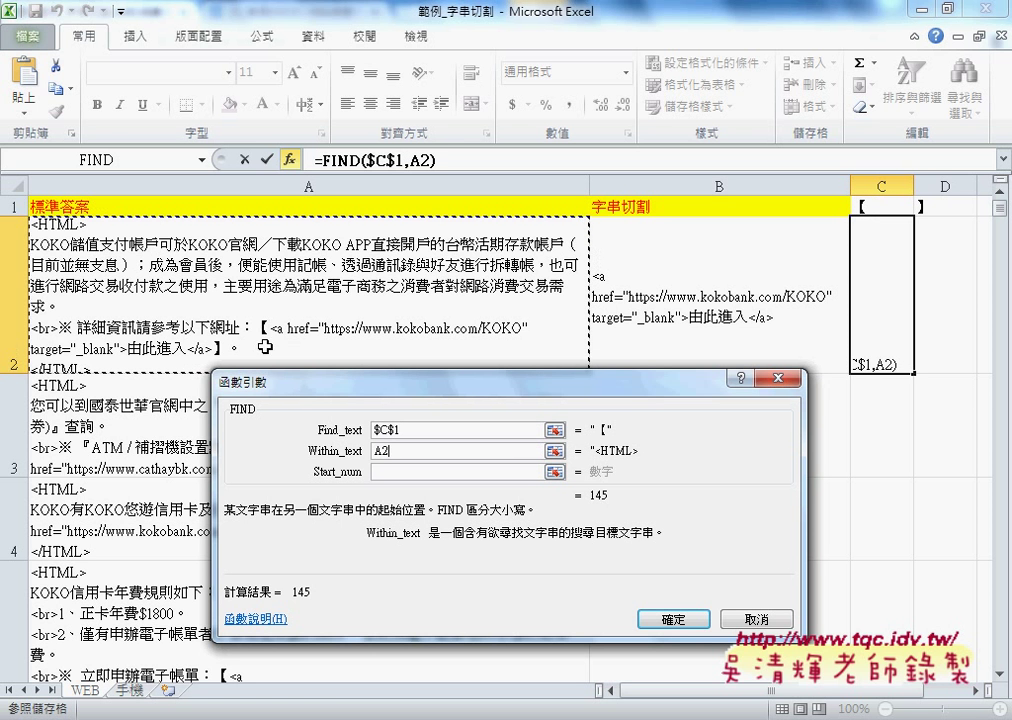
pyautogui.press('Return')
pyautogui.click(953, 260)
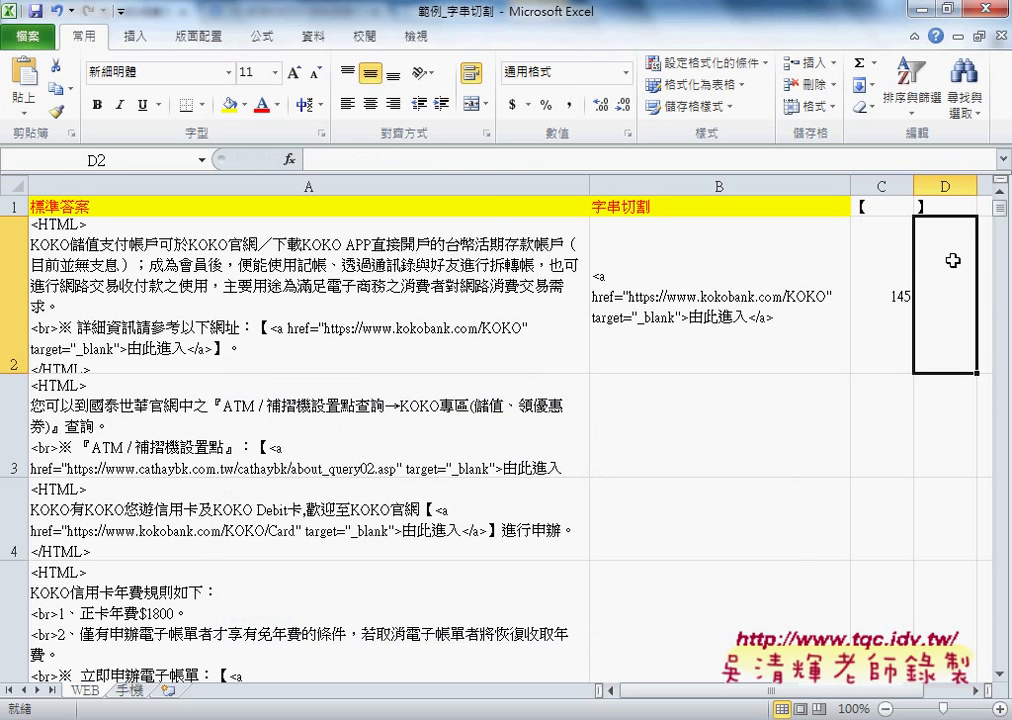
# Step: Enter =FIND($D$1,A2) in D2 so it returns 210, then clear B2
pyautogui.click(289, 160)
pyautogui.click(441, 430)
pyautogui.click(441, 443)
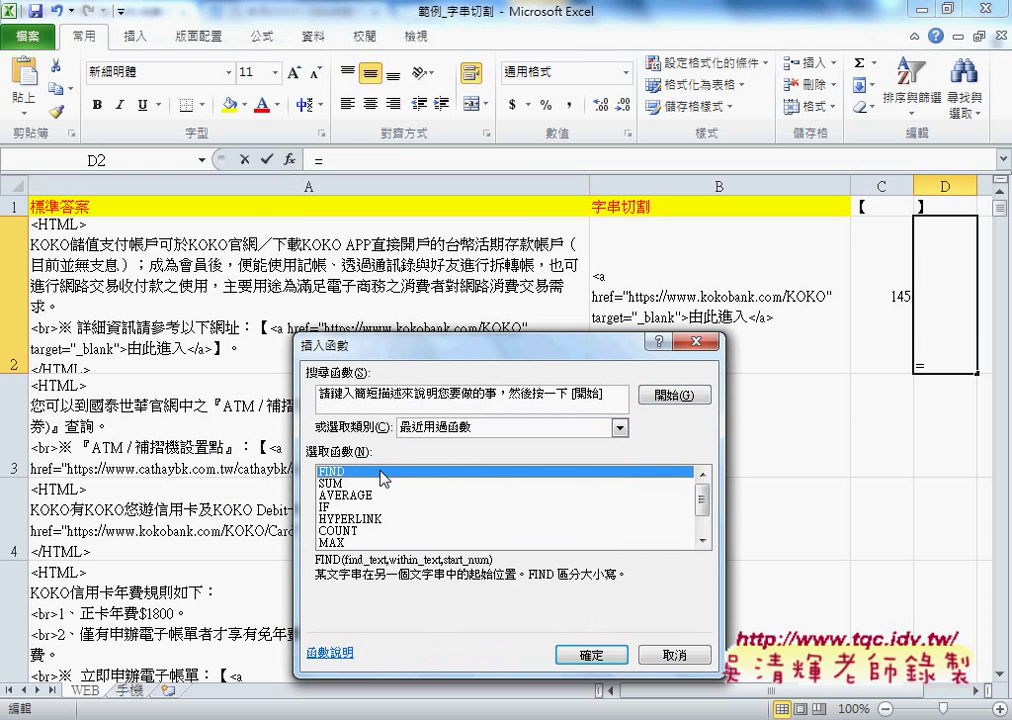
pyautogui.doubleClick(452, 472)
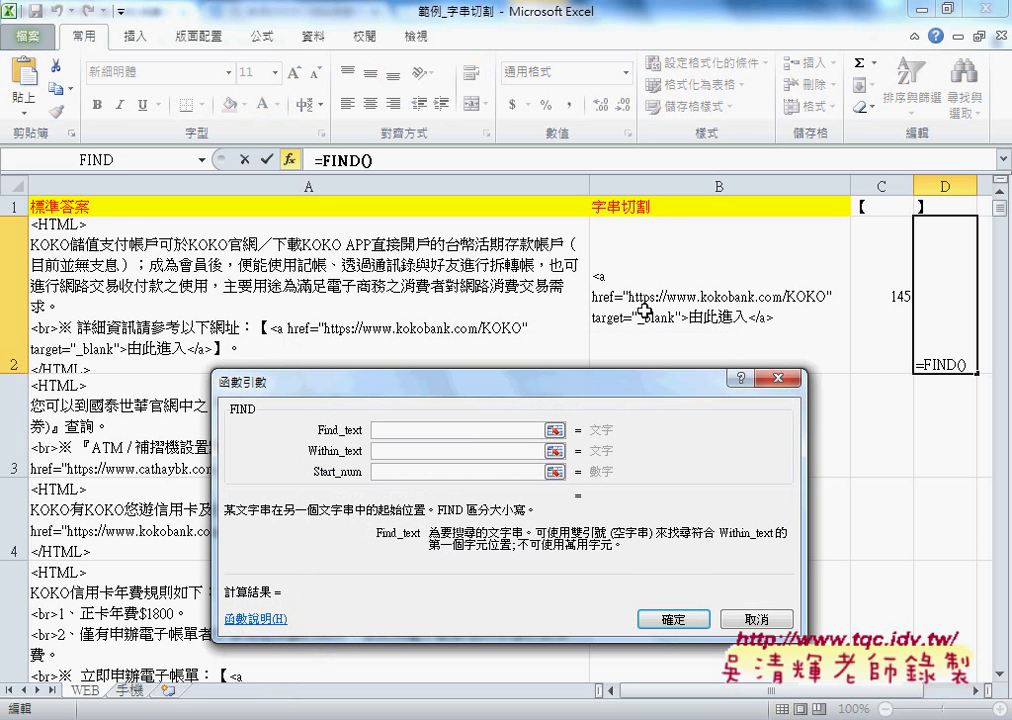
pyautogui.click(940, 209)
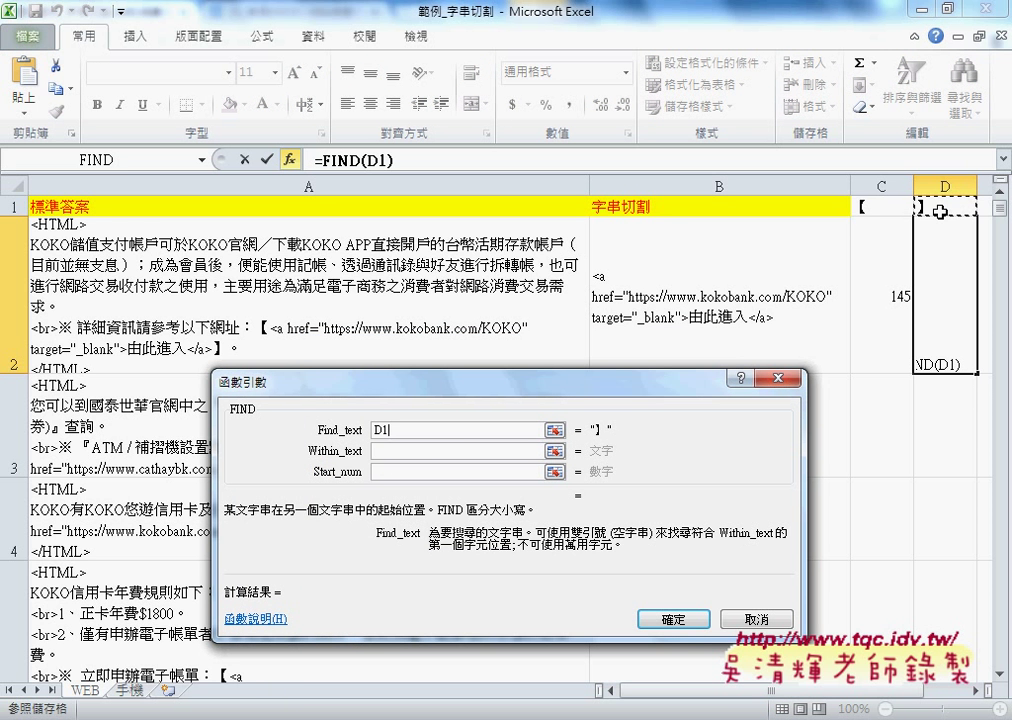
pyautogui.press('F4')
pyautogui.click(472, 450)
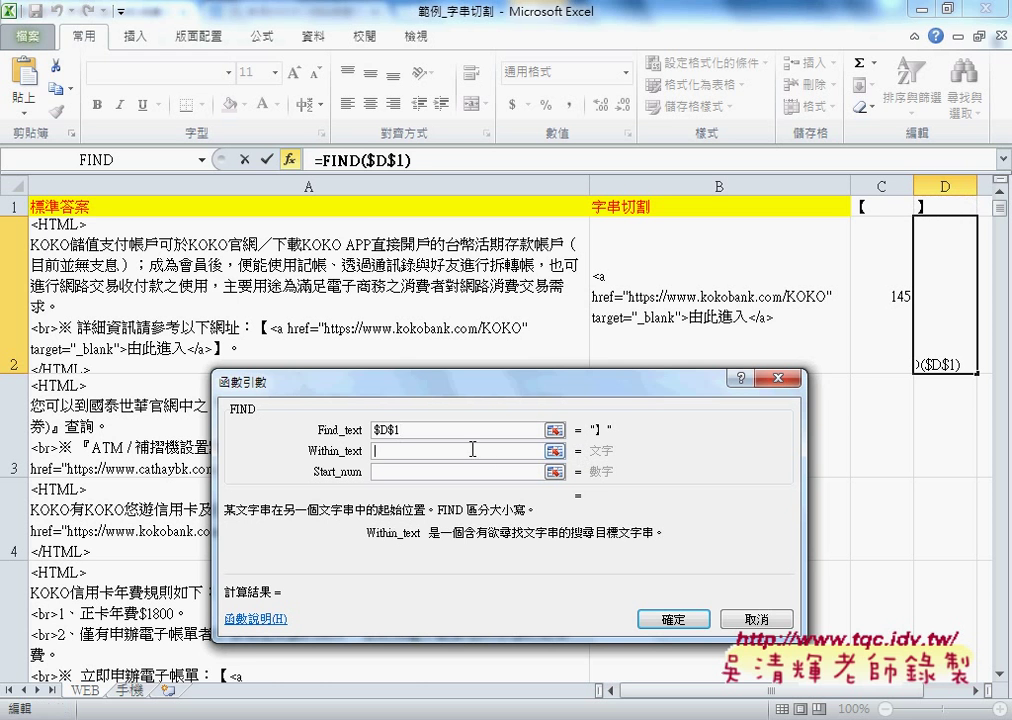
pyautogui.click(334, 308)
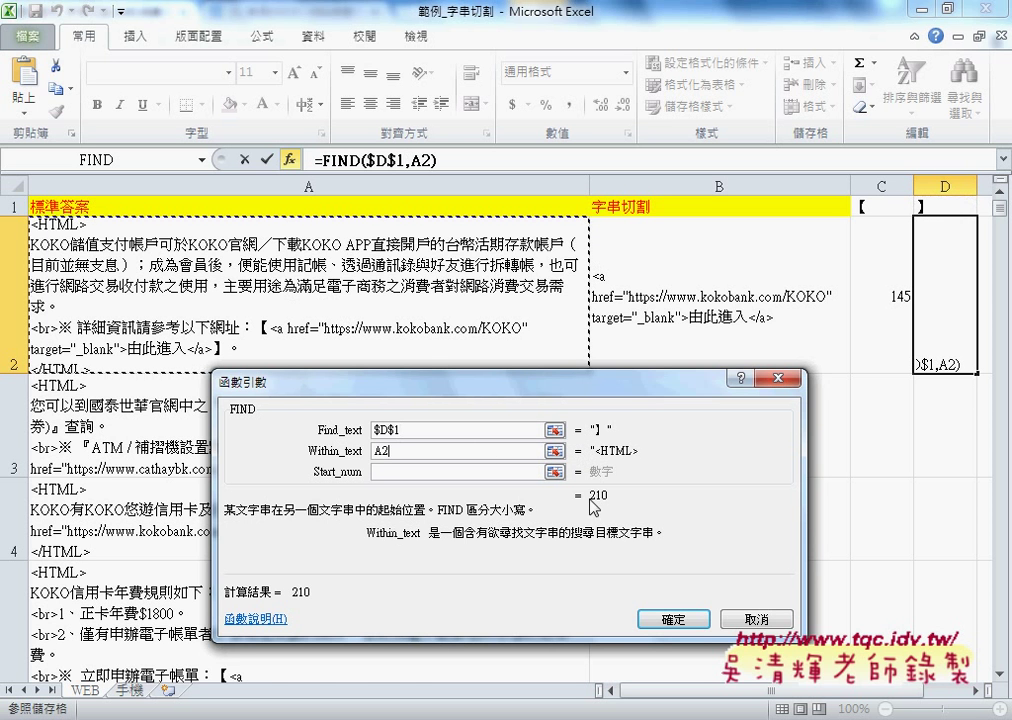
pyautogui.click(672, 619)
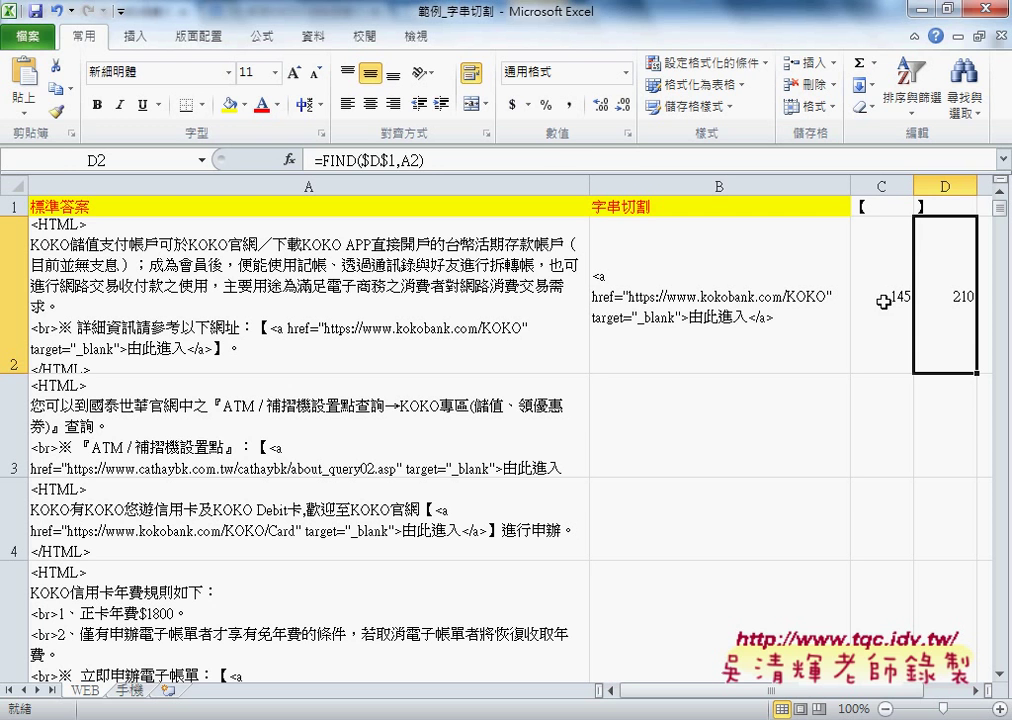
pyautogui.click(718, 295)
pyautogui.press('Delete')
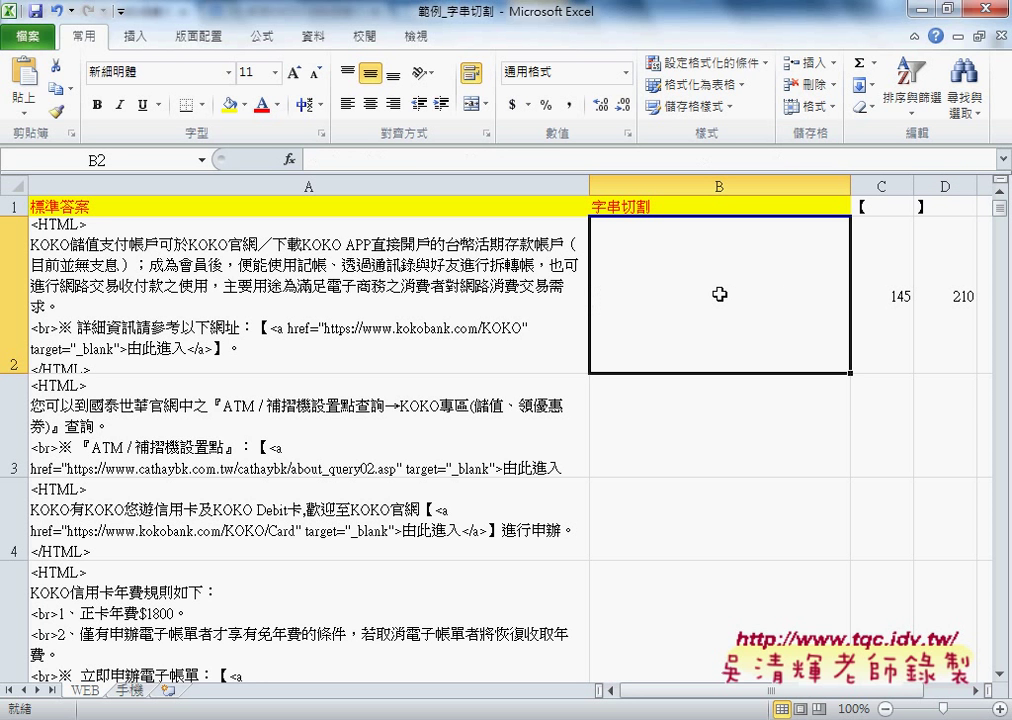
# Step: Choose the MID function from the Text category for B2
pyautogui.click(289, 159)
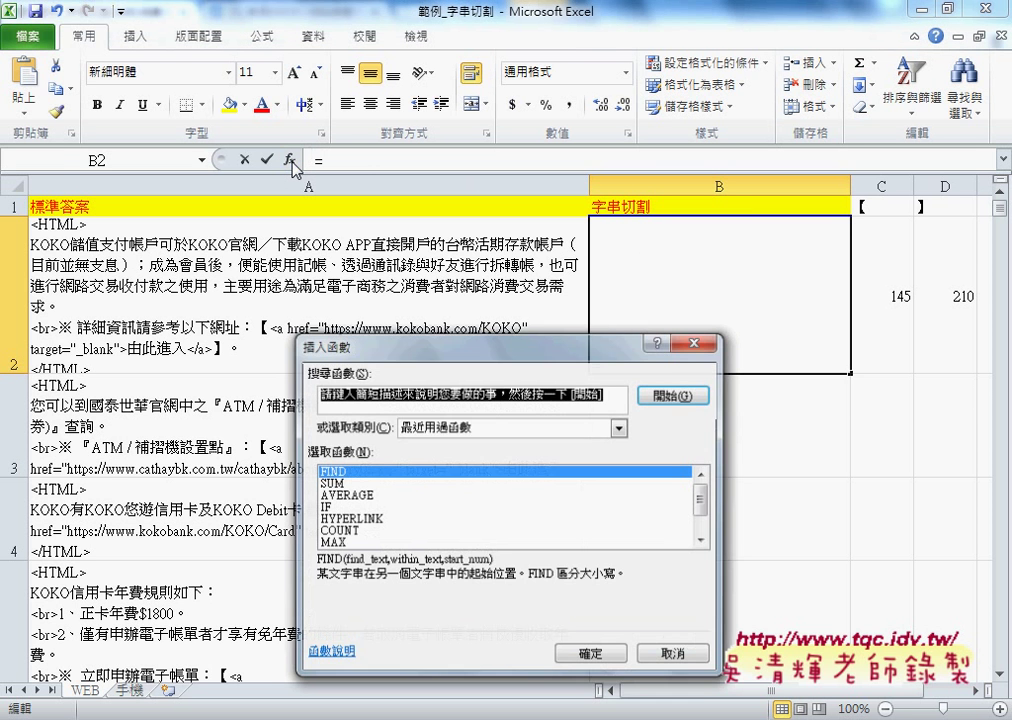
pyautogui.click(465, 428)
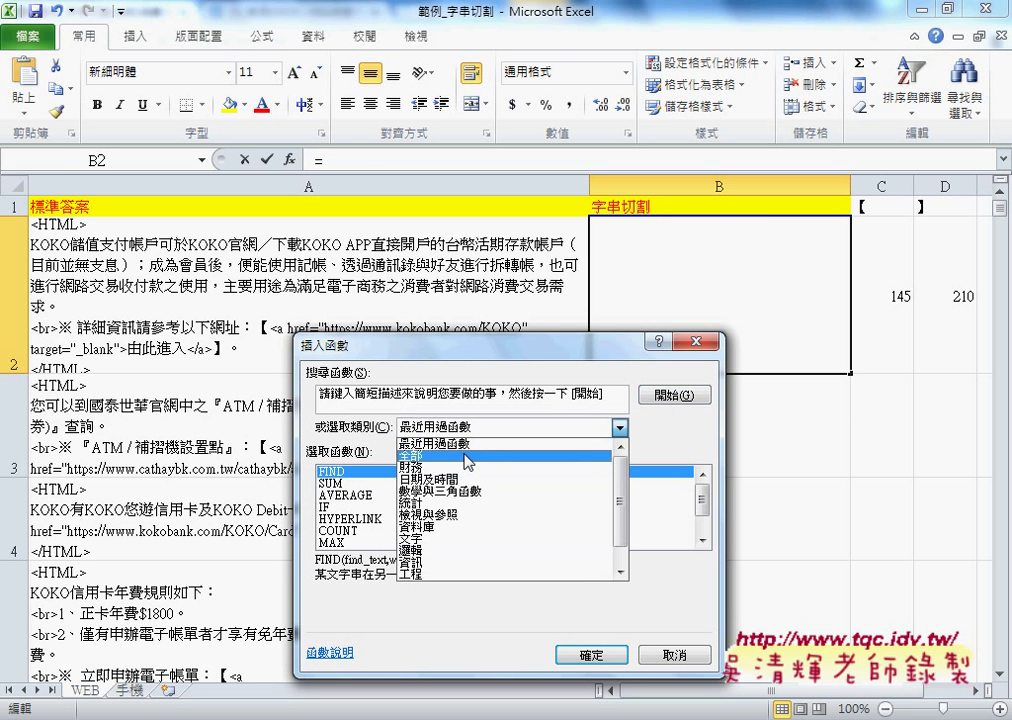
pyautogui.click(450, 533)
pyautogui.click(704, 540)
pyautogui.moveTo(704, 540); pyautogui.dragTo(689, 551)
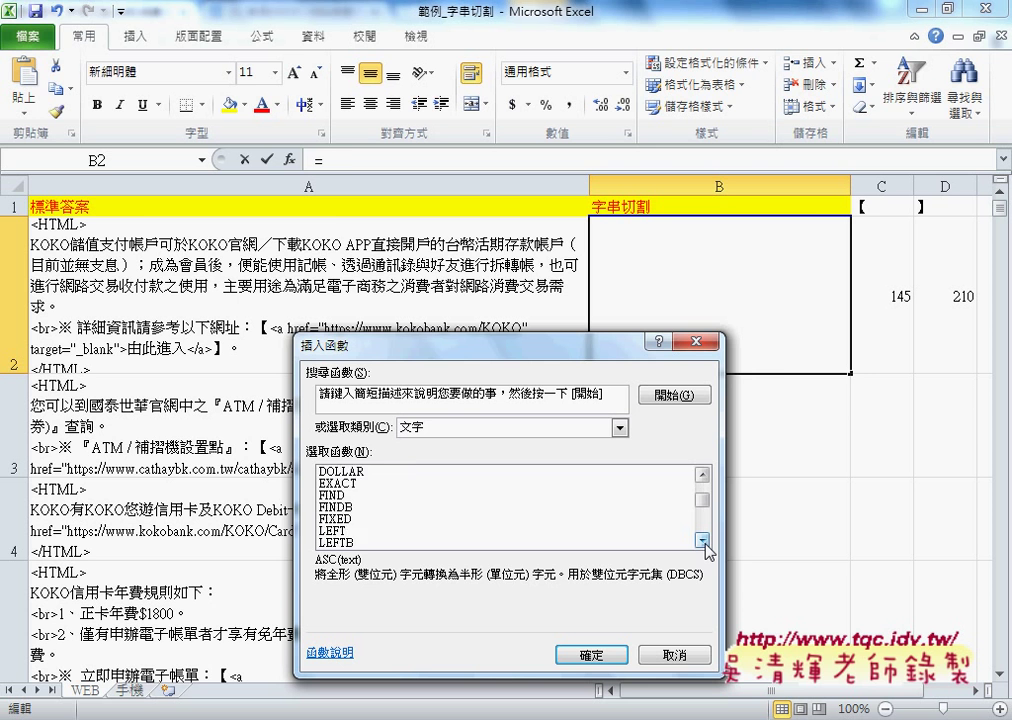
pyautogui.click(330, 518)
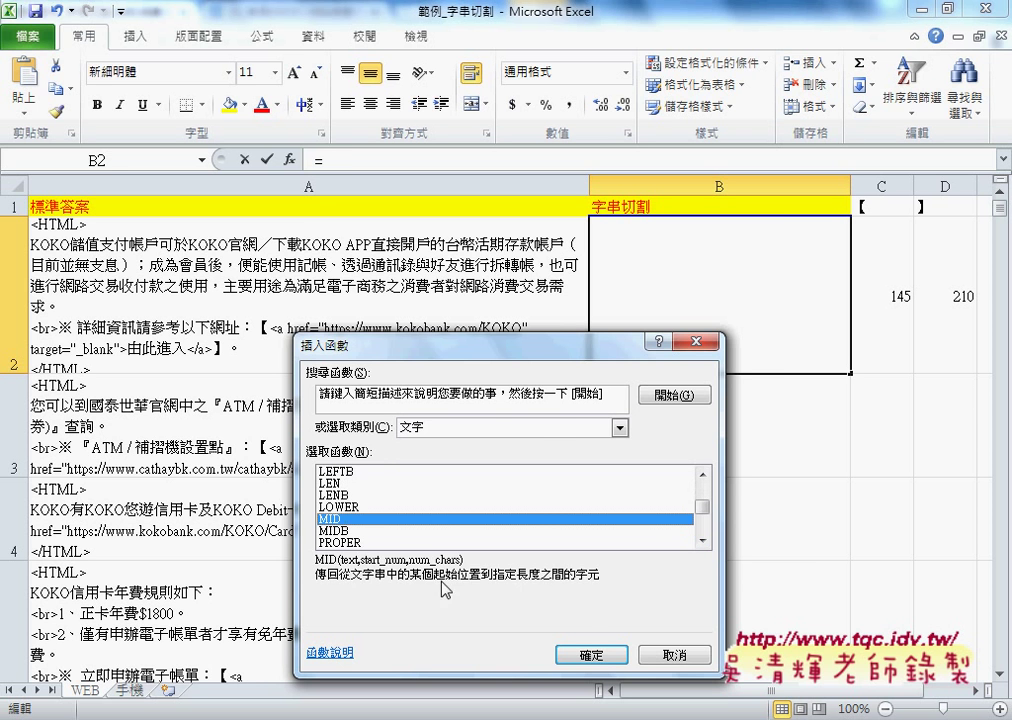
pyautogui.click(587, 654)
# Step: Give MID the arguments Text A2, Start_num C2+1 and Num_chars D2-1-C2
pyautogui.click(275, 240)
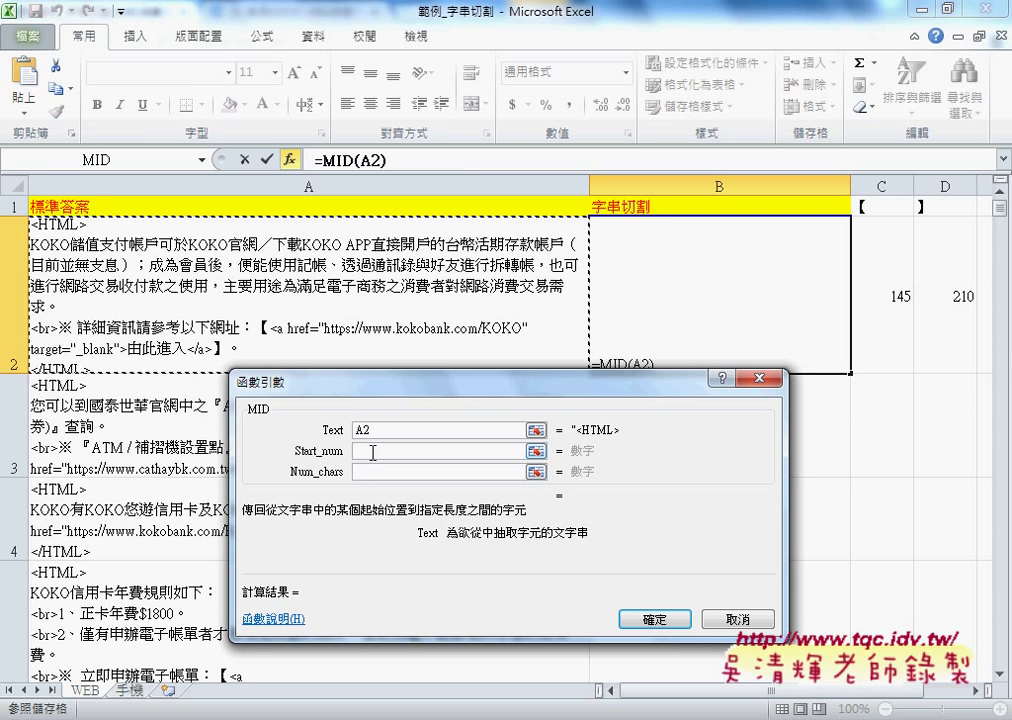
pyautogui.press('Tab')
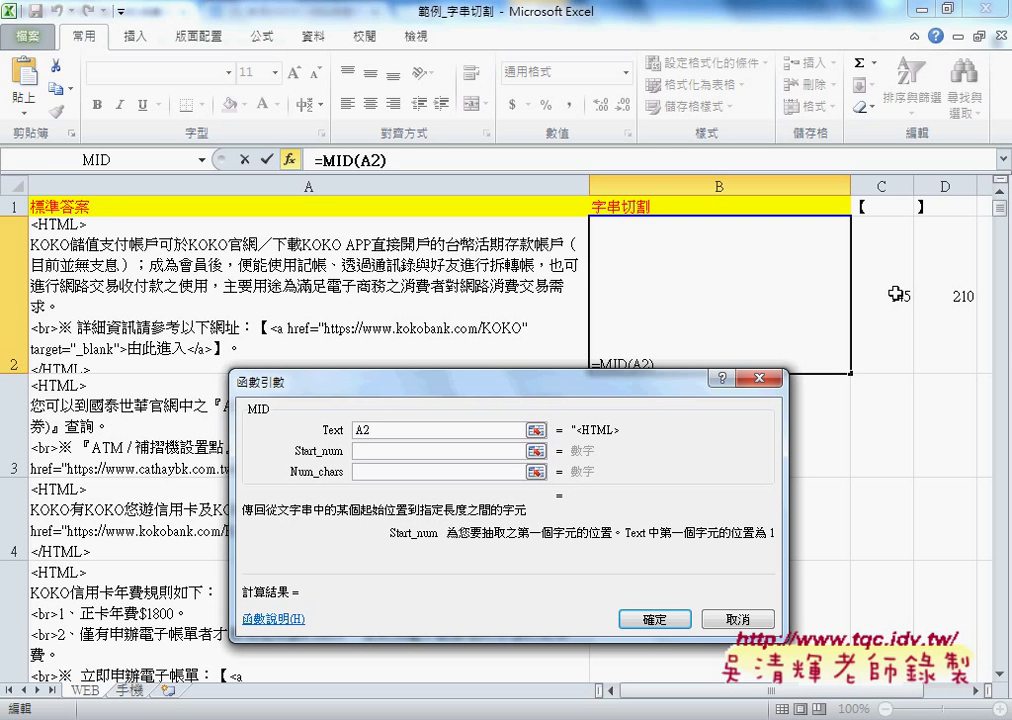
pyautogui.click(895, 293)
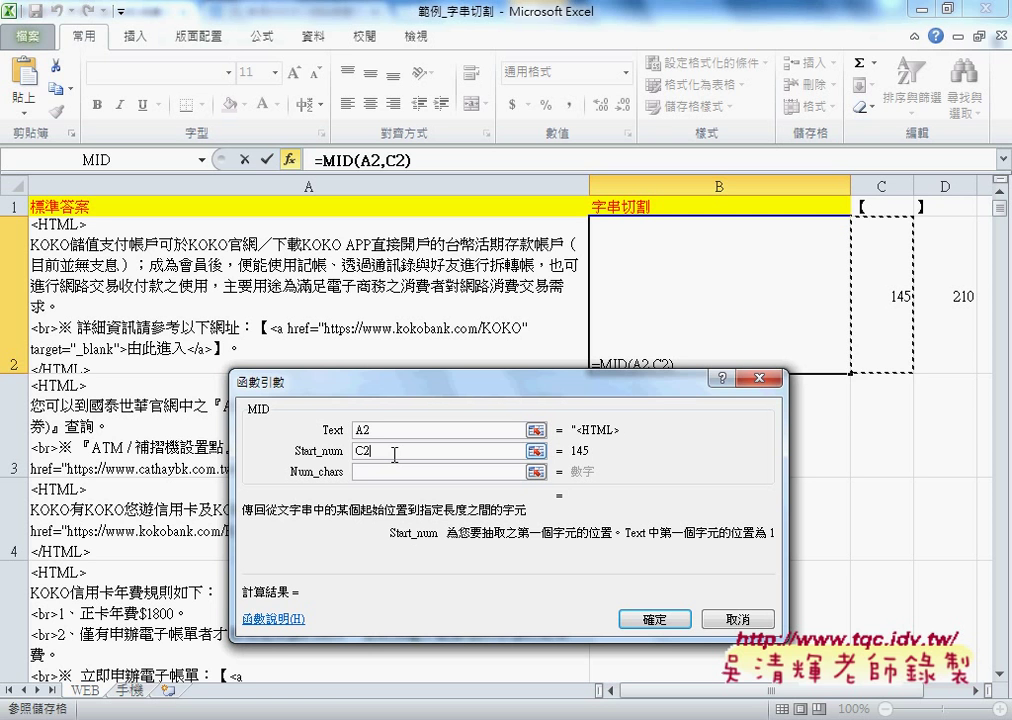
pyautogui.write('+1')
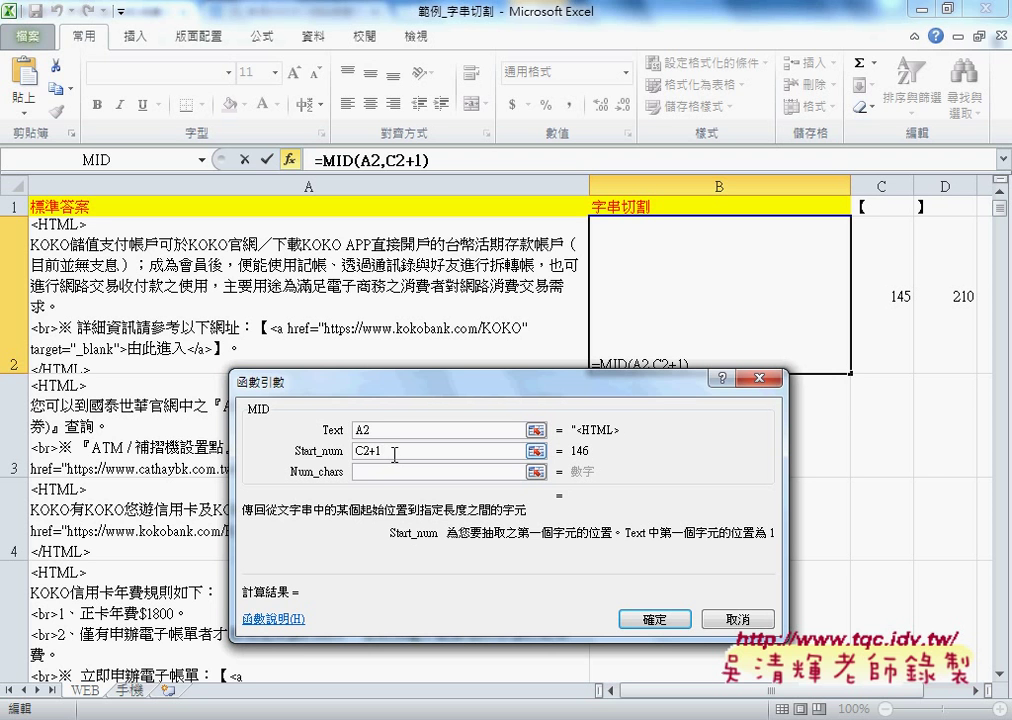
pyautogui.click(372, 476)
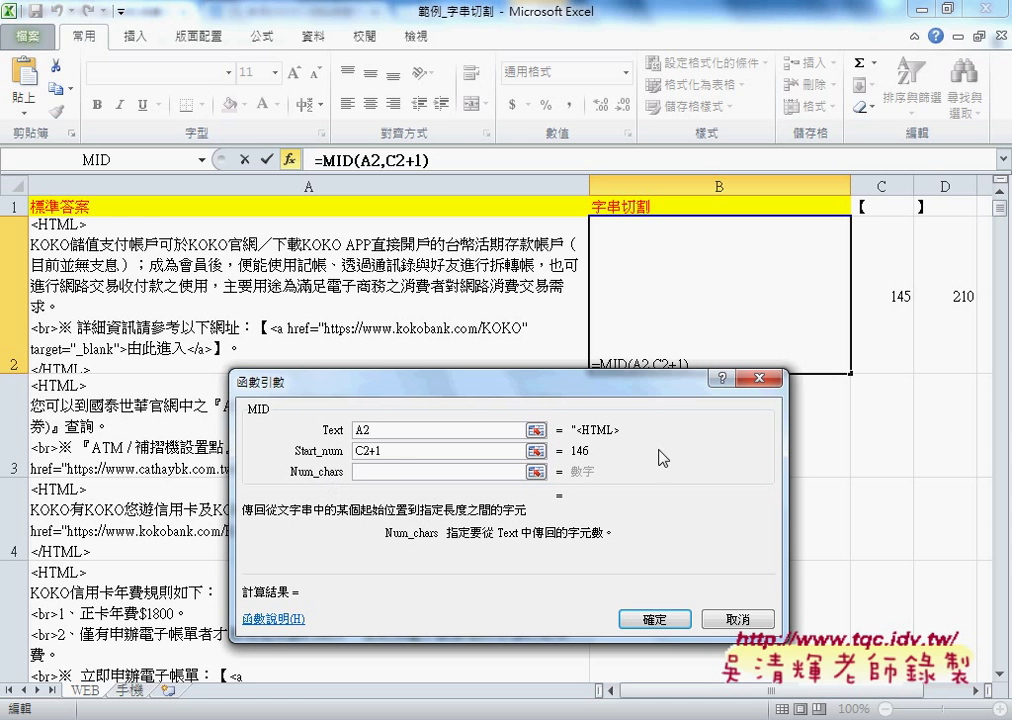
pyautogui.click(949, 316)
pyautogui.moveTo(330, 382); pyautogui.dragTo(326, 411)
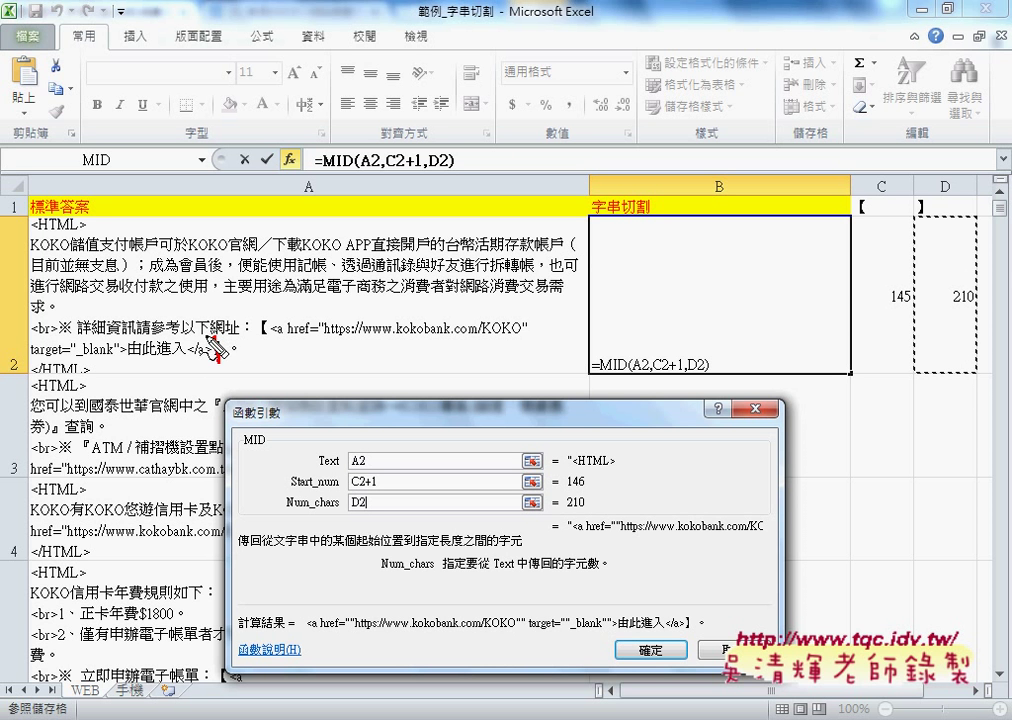
pyautogui.moveTo(208, 342); pyautogui.dragTo(213, 384)
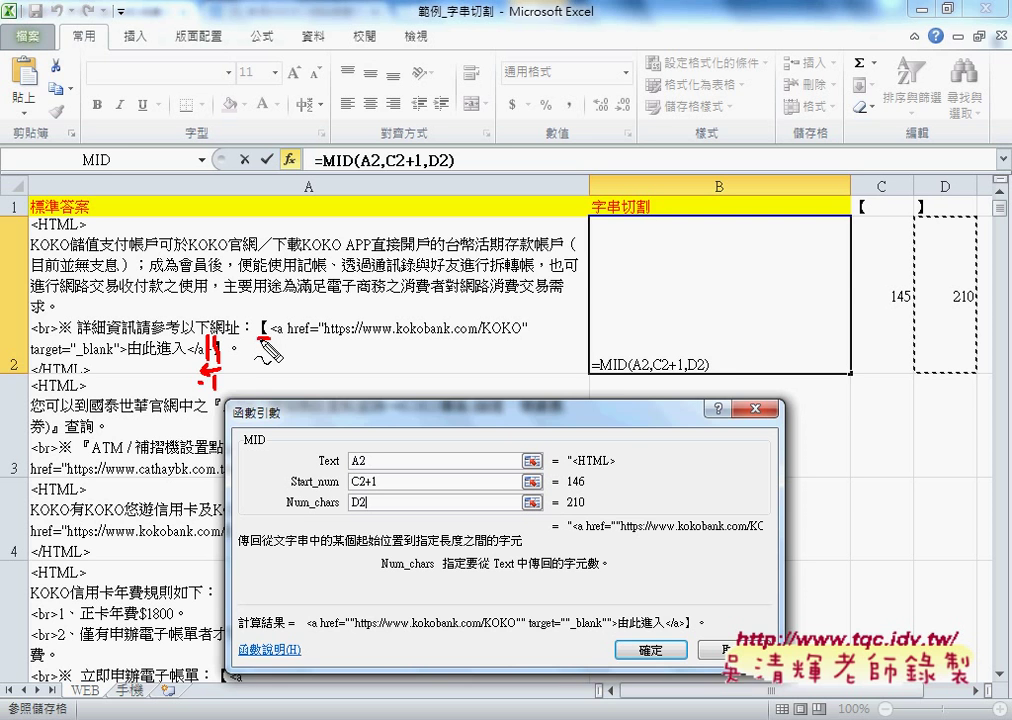
pyautogui.press('Escape')
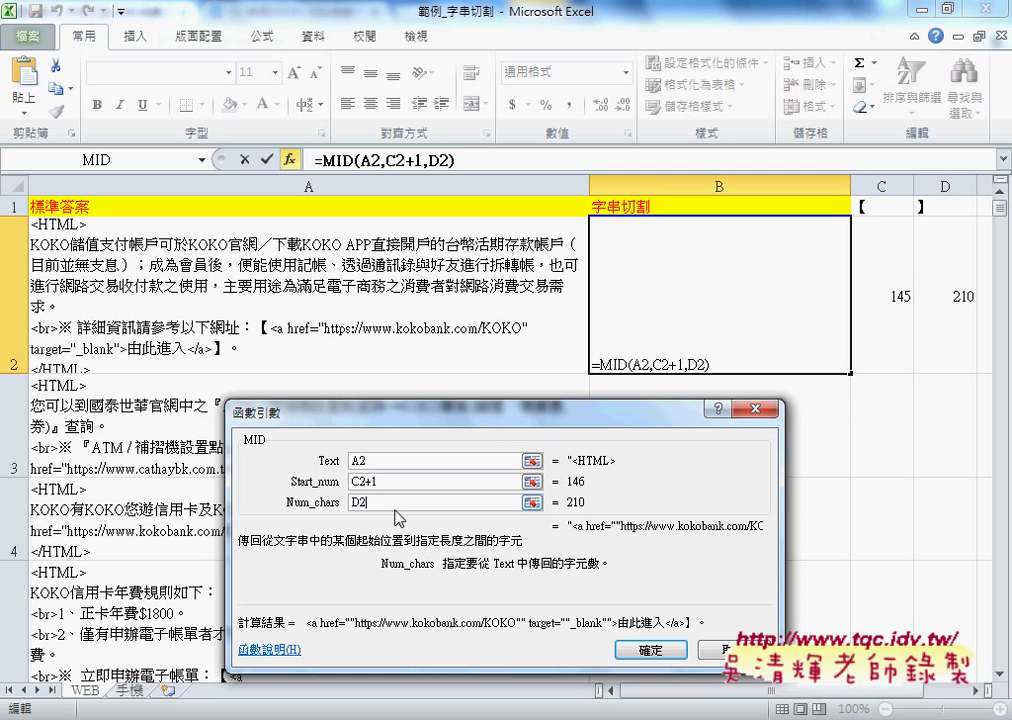
pyautogui.write('-1')
pyautogui.write('-')
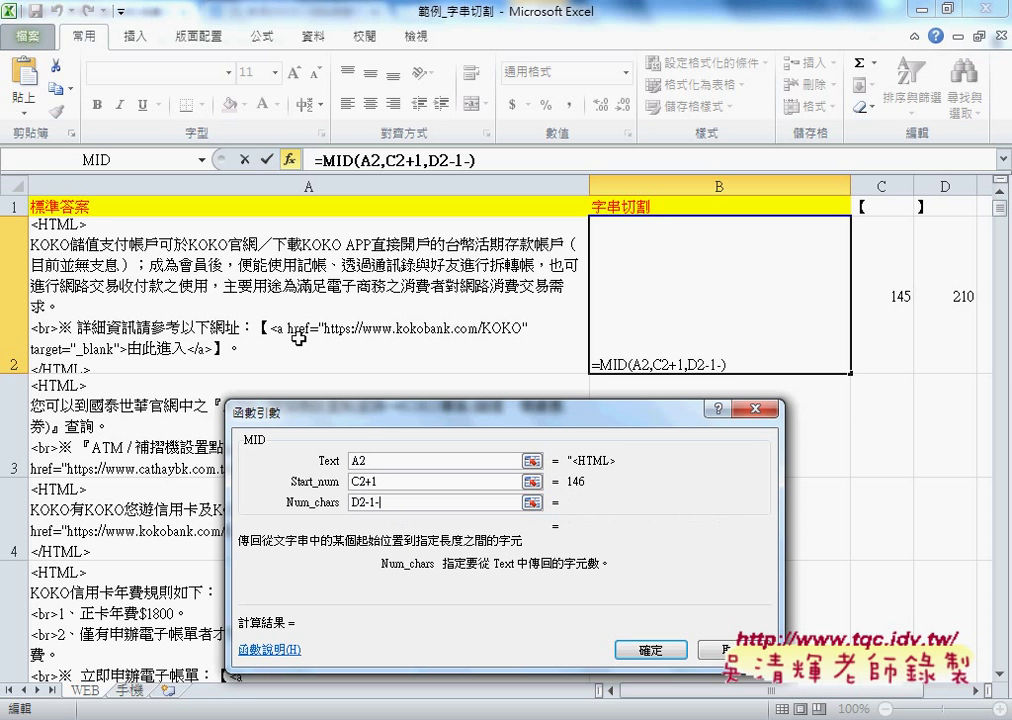
pyautogui.click(898, 320)
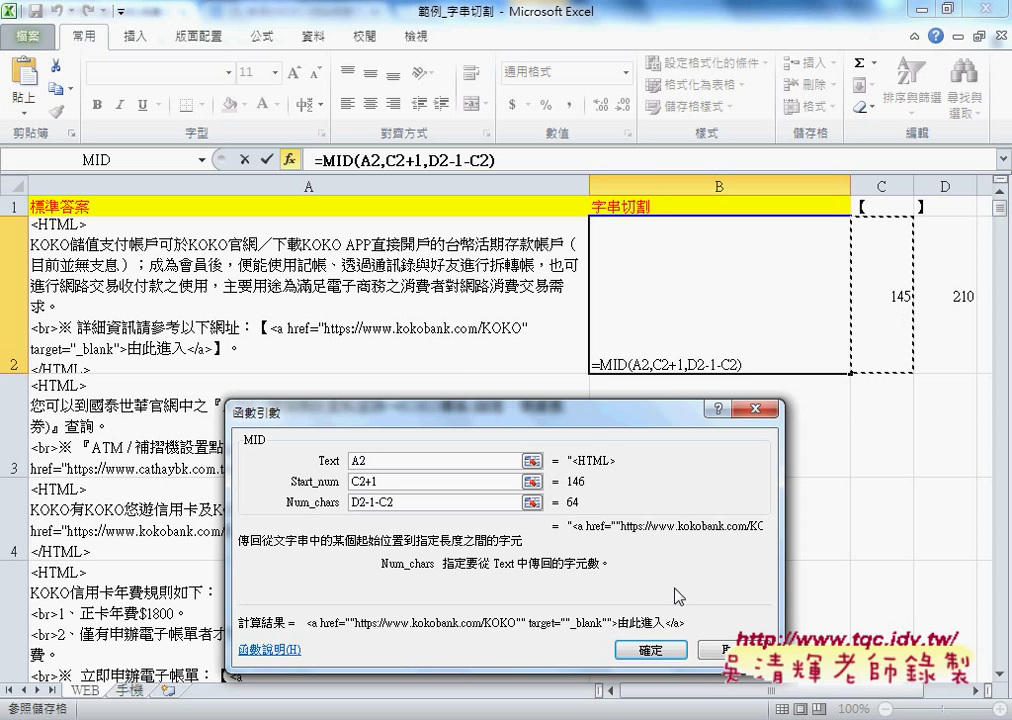
pyautogui.click(651, 650)
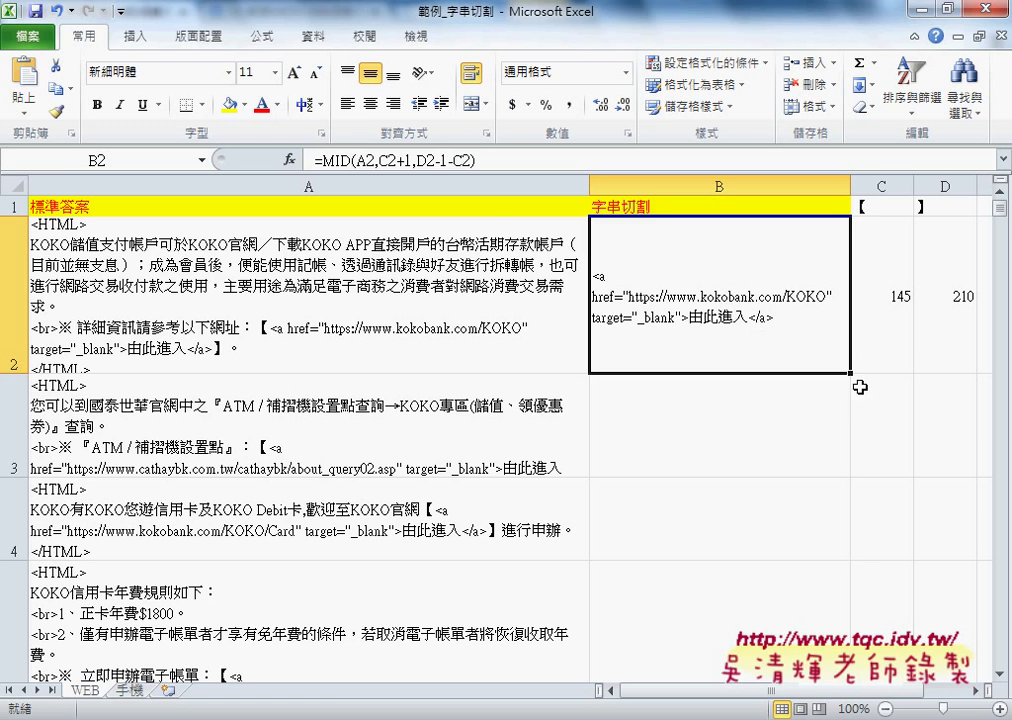
# Step: Fill the B2, C2 and D2 formulas down their columns
pyautogui.click(900, 346)
pyautogui.click(822, 360)
pyautogui.doubleClick(851, 374)
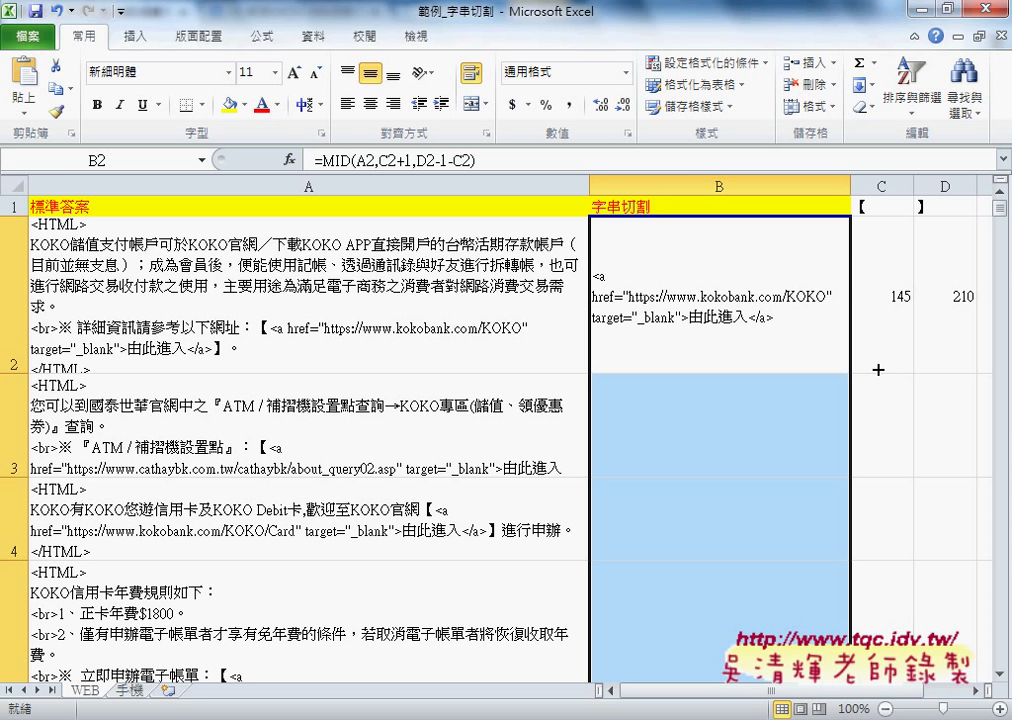
pyautogui.click(878, 370)
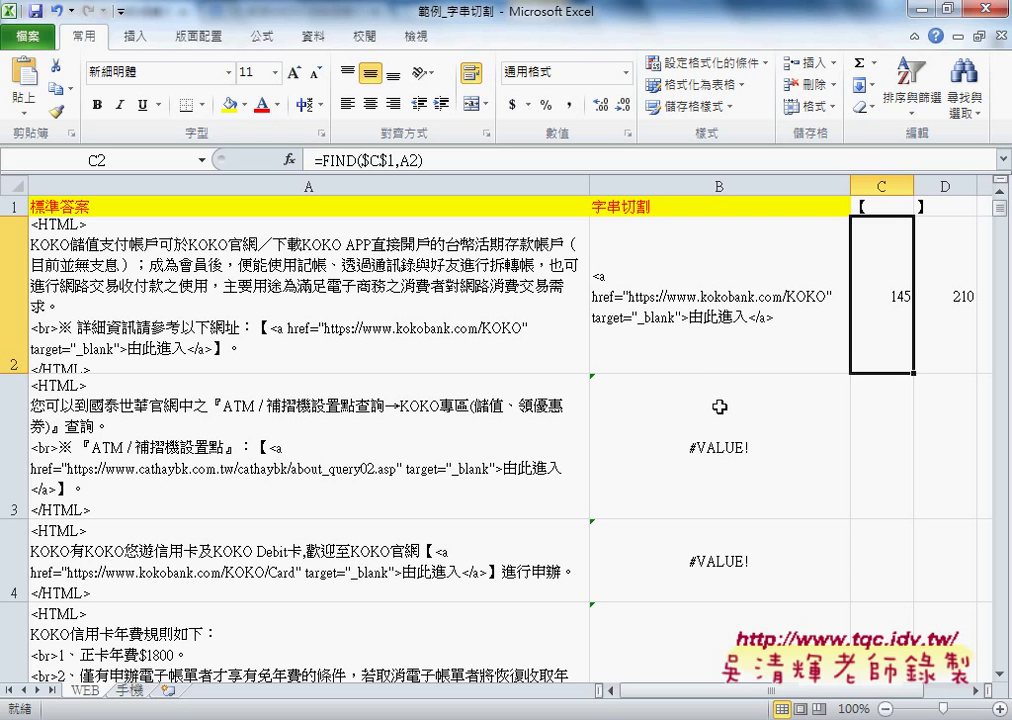
pyautogui.doubleClick(914, 373)
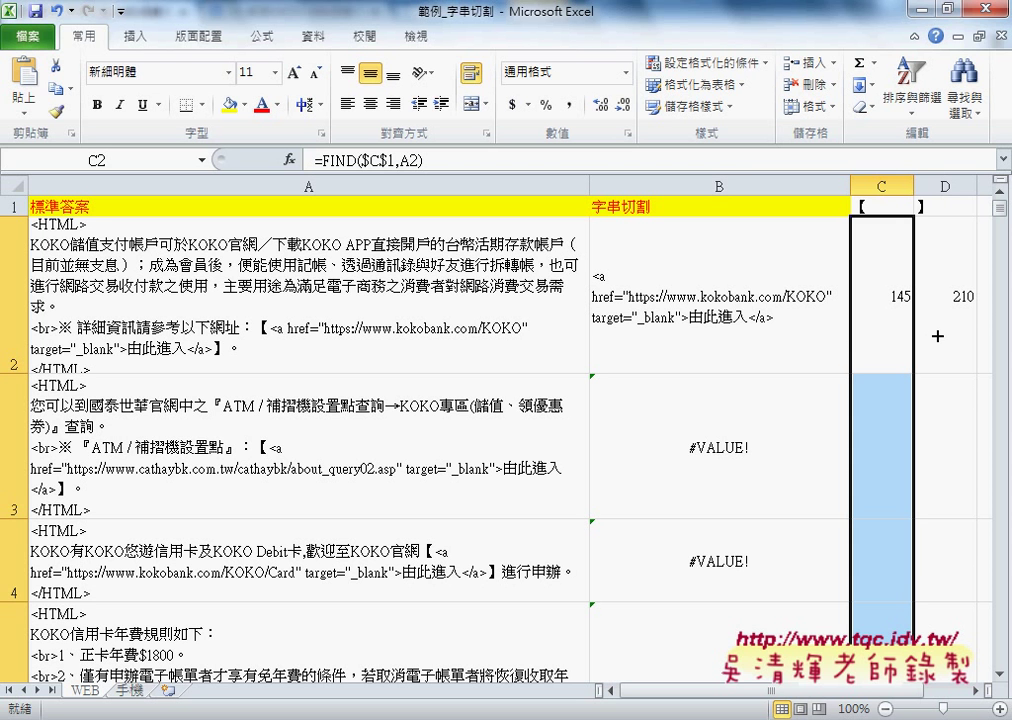
pyautogui.click(938, 336)
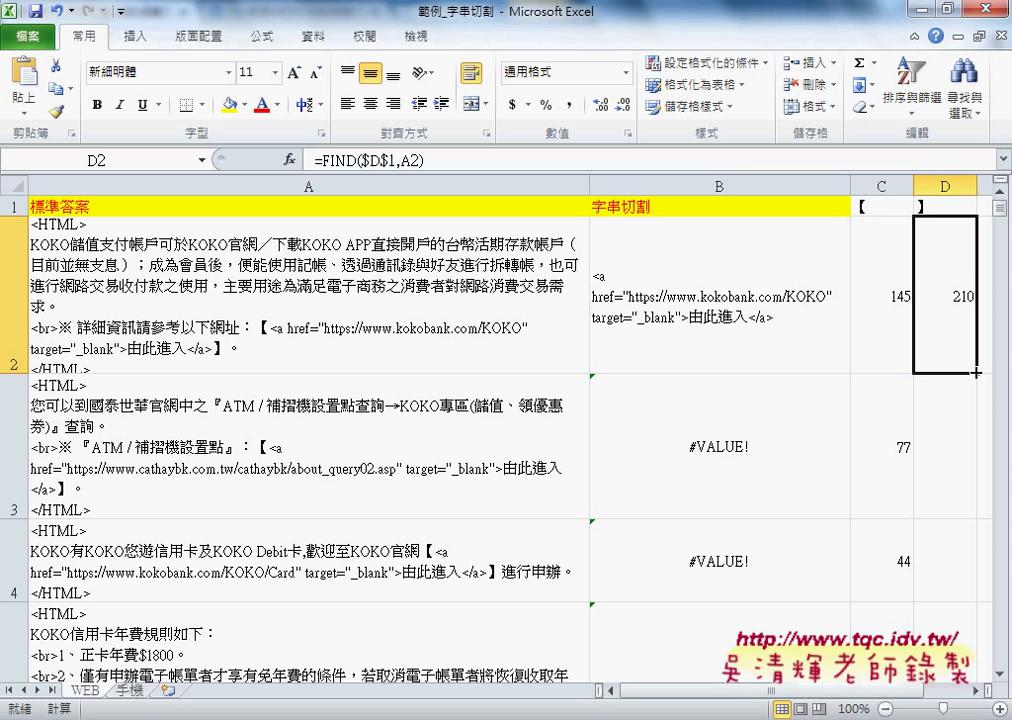
pyautogui.doubleClick(975, 373)
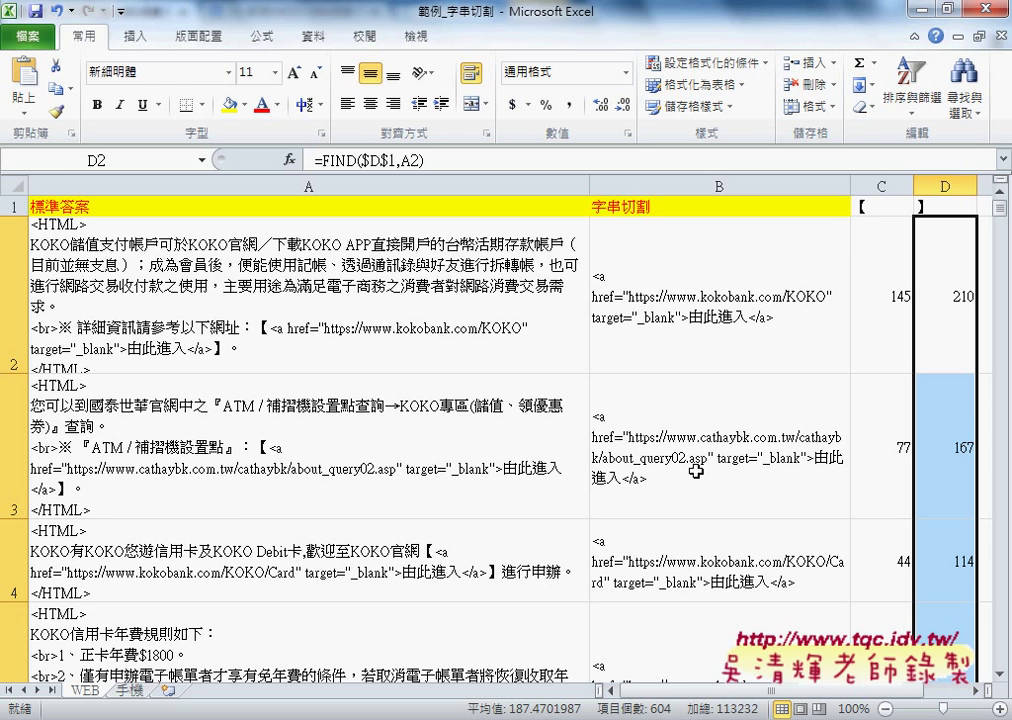
# Step: Scroll down to B13, whose result is only 設定 instead of a link tag
pyautogui.click(680, 459)
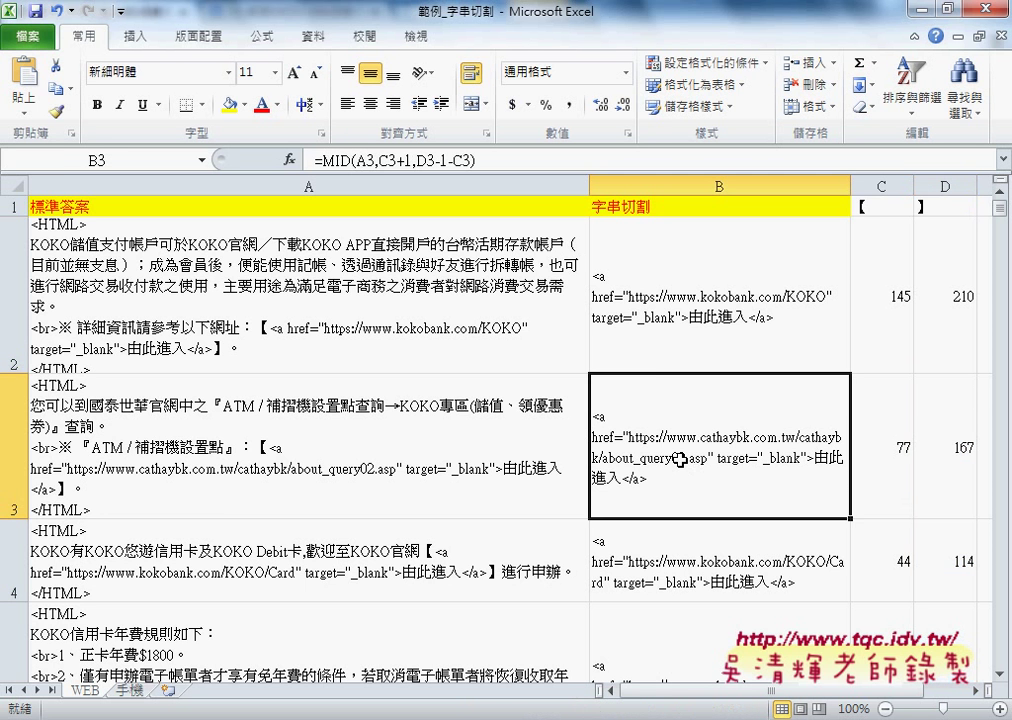
pyautogui.scroll(-1, 680, 459)
pyautogui.scroll(-2, 680, 459)
pyautogui.scroll(-1, 680, 459)
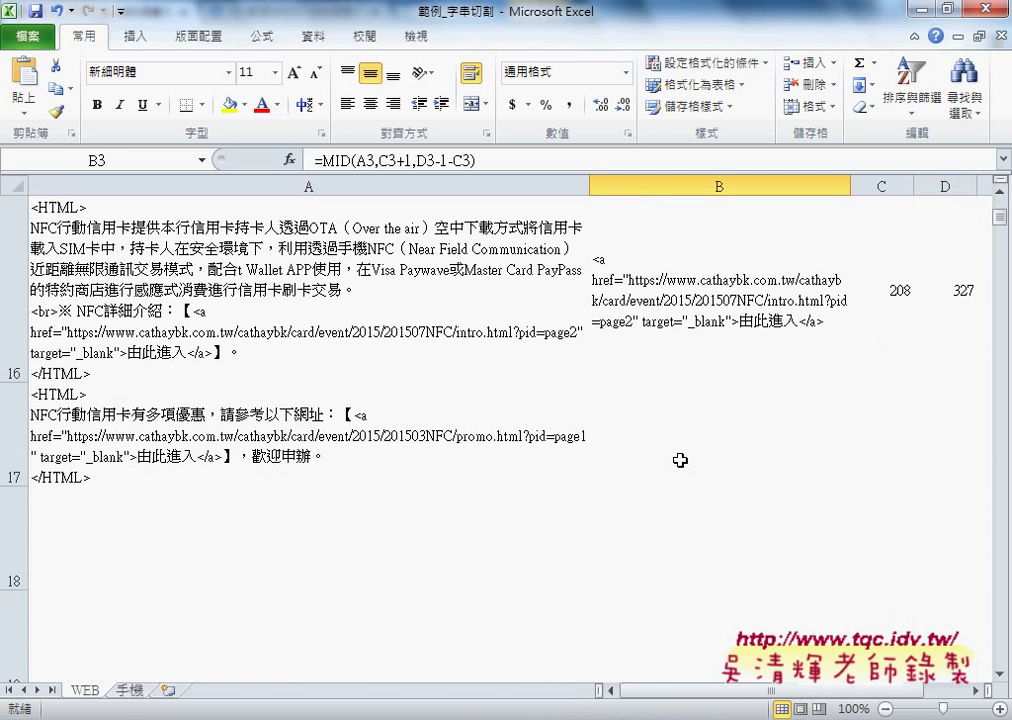
pyautogui.scroll(-1, 680, 459)
pyautogui.click(659, 403)
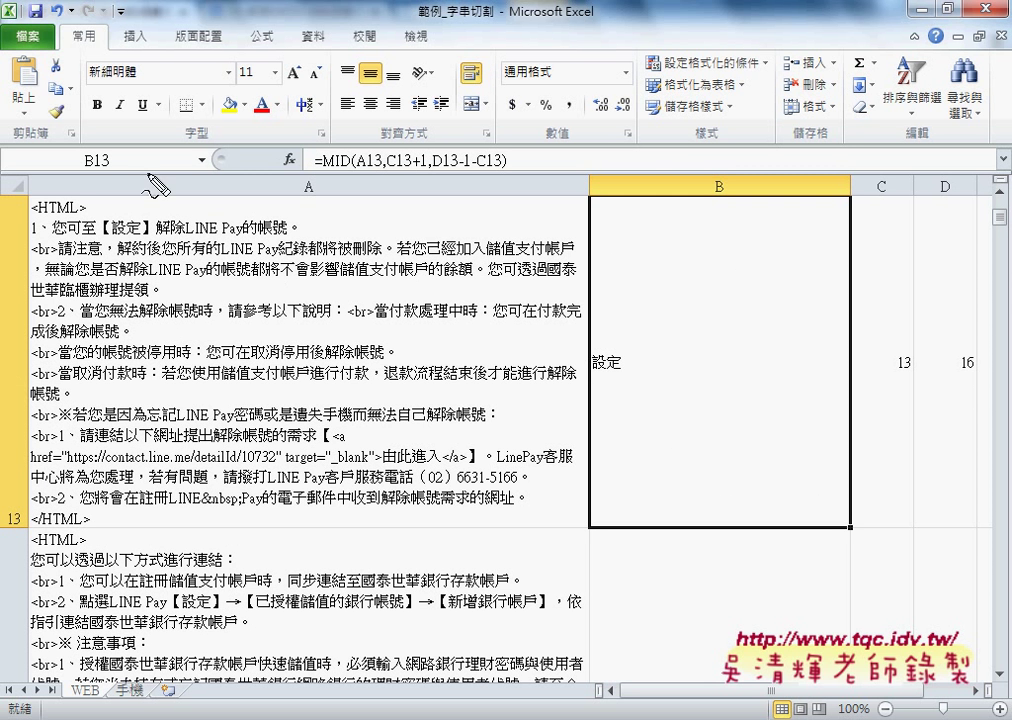
pyautogui.moveTo(148, 218); pyautogui.dragTo(122, 214)
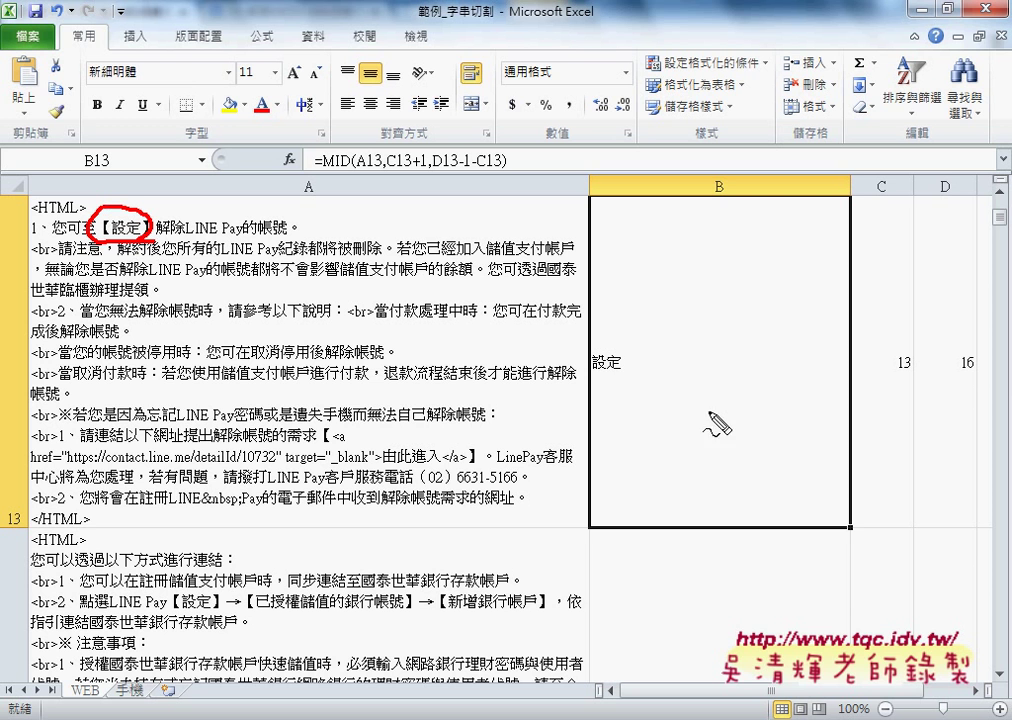
pyautogui.moveTo(592, 340); pyautogui.dragTo(578, 380)
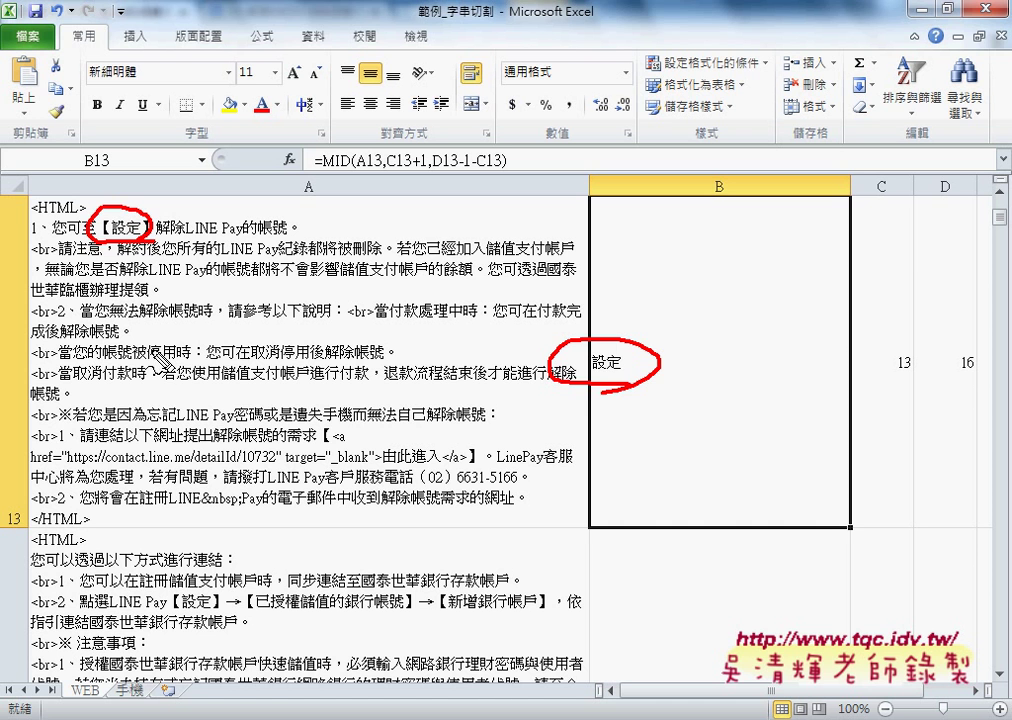
pyautogui.press('Escape')
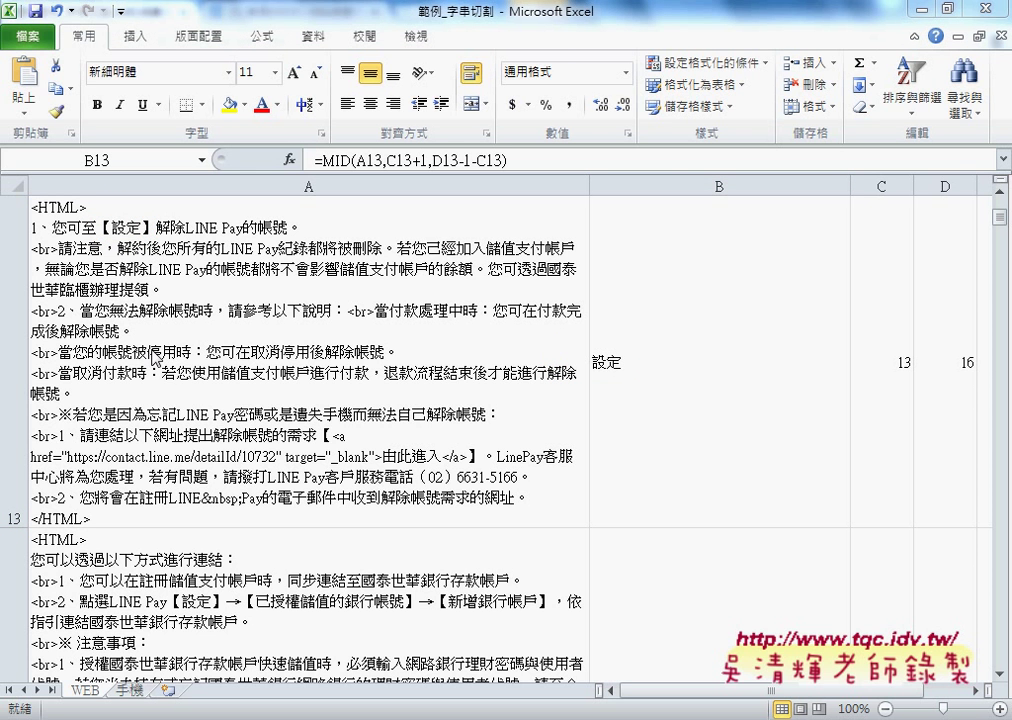
# Step: Change C1's opening marker to 【< to match the start of the link tag
pyautogui.scroll(3, 605, 386)
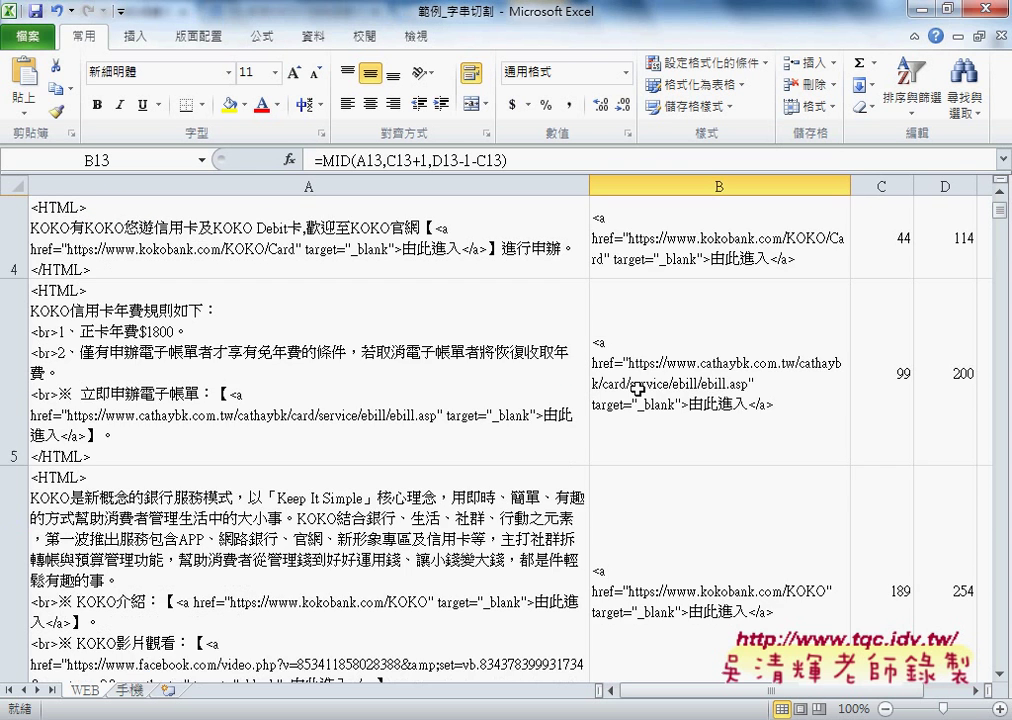
pyautogui.scroll(1, 637, 389)
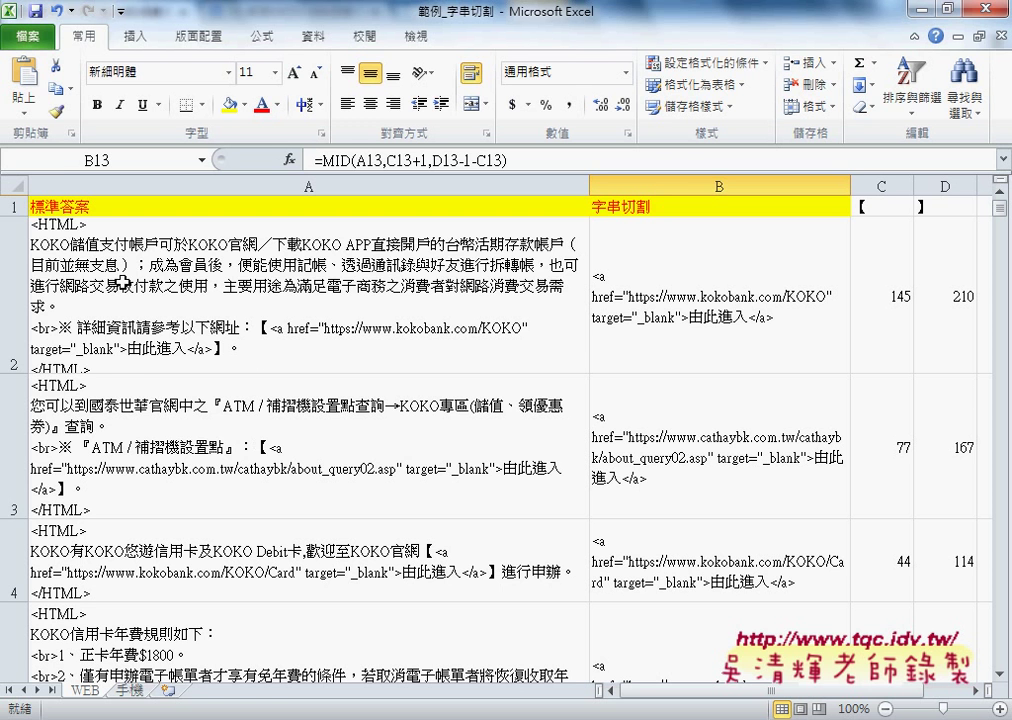
pyautogui.click(323, 330)
pyautogui.doubleClick(275, 297)
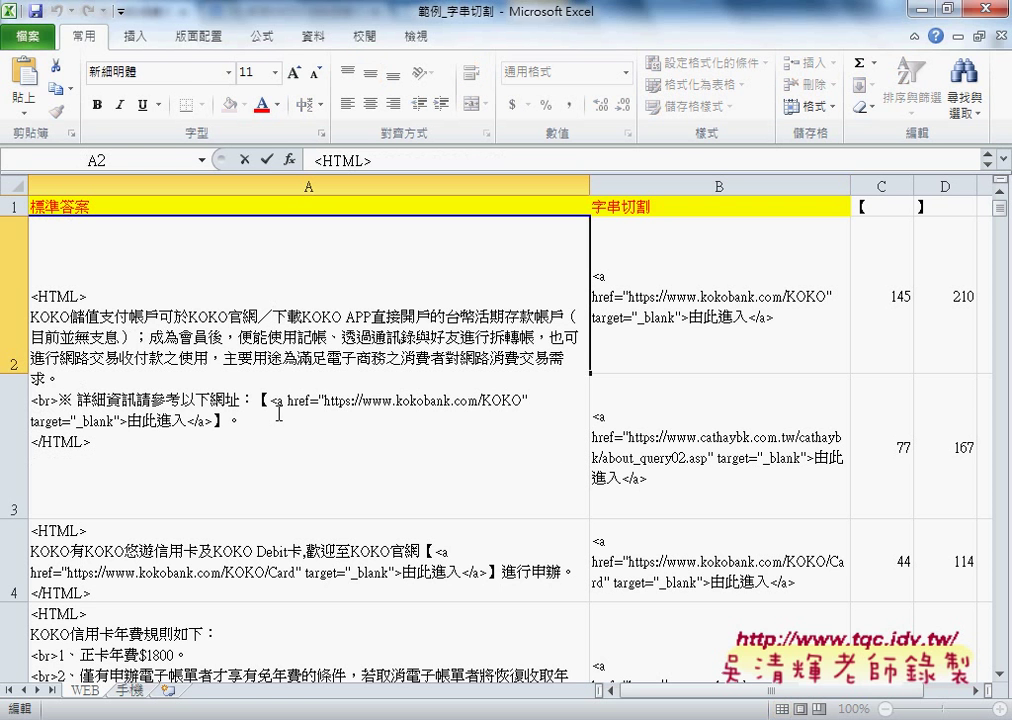
pyautogui.moveTo(269, 400)
pyautogui.mouseDown()
pyautogui.moveTo(257, 400)
pyautogui.moveTo(283, 400)
pyautogui.mouseUp()
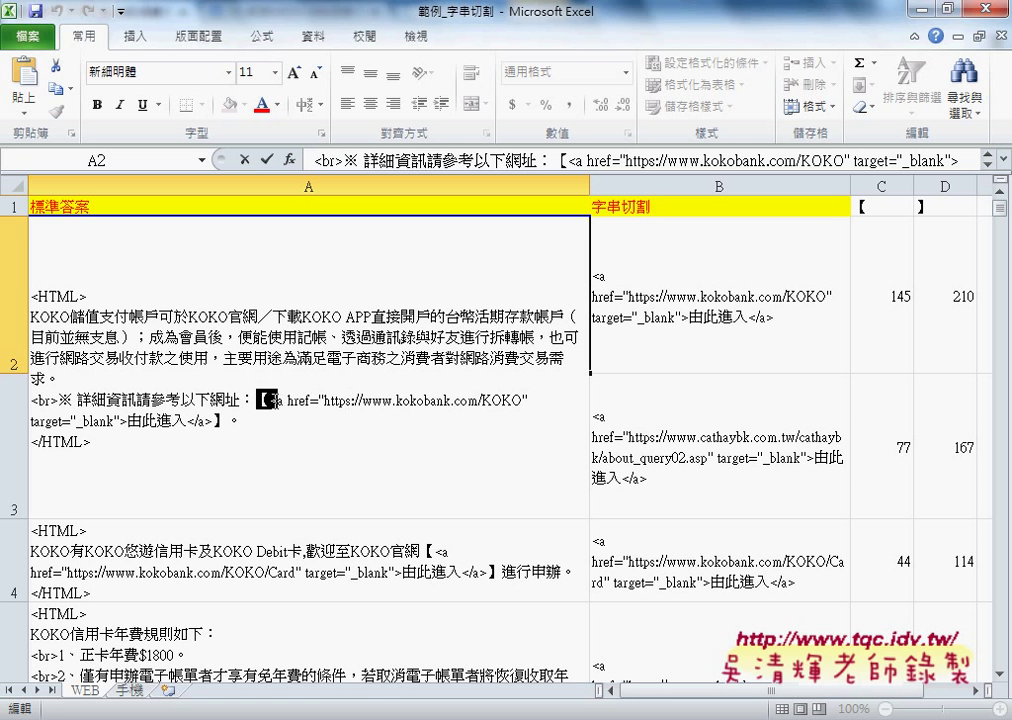
pyautogui.click(873, 207)
pyautogui.doubleClick(873, 207)
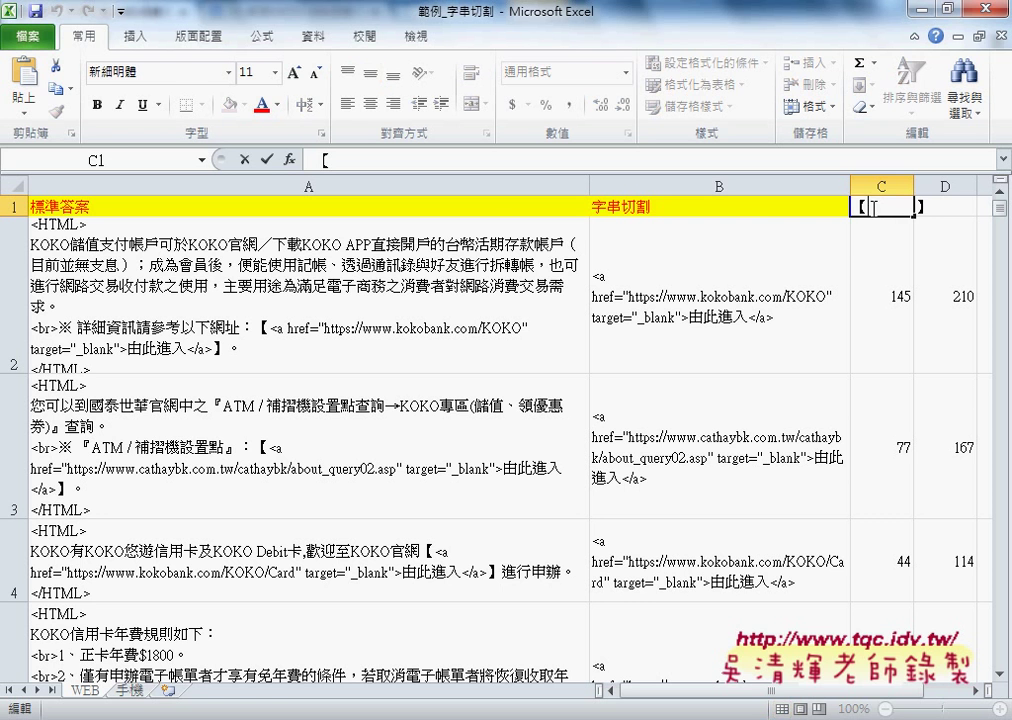
pyautogui.write('<')
pyautogui.click(213, 340)
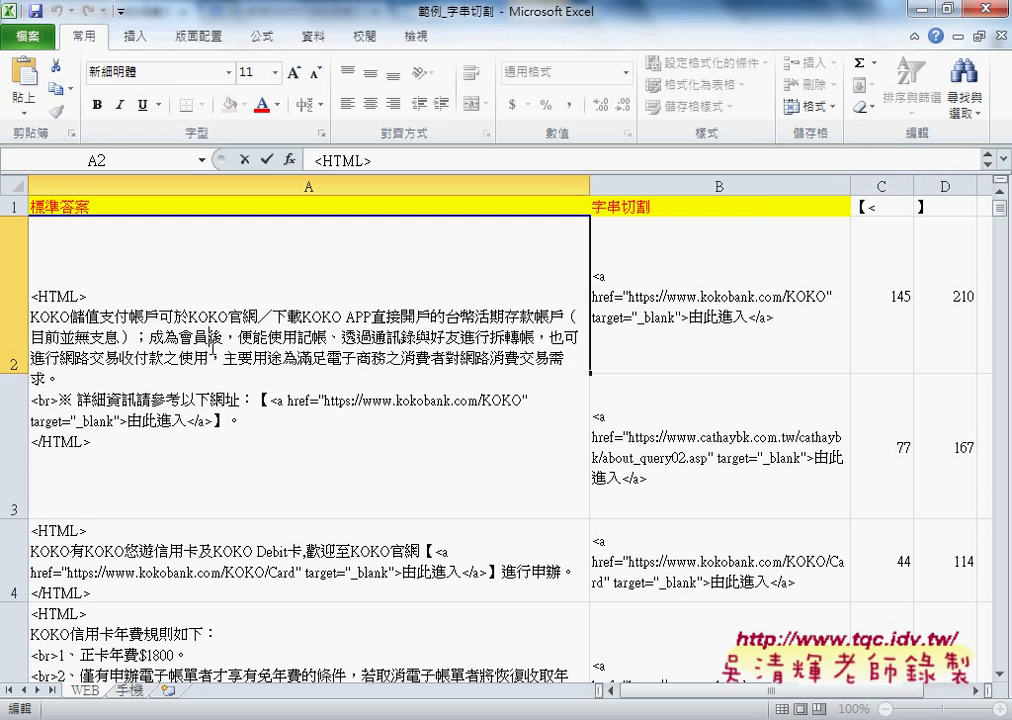
# Step: Set D1's closing marker to >】
pyautogui.hotkey('shift', 'Left')
pyautogui.hotkey('shift', 'Left')
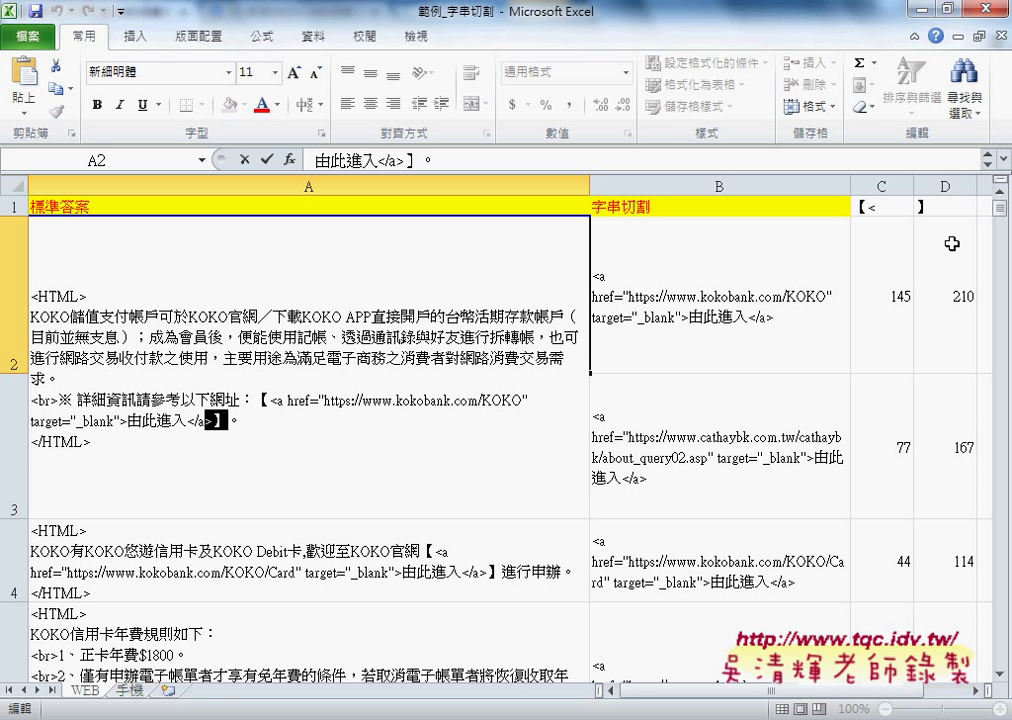
pyautogui.click(915, 205)
pyautogui.write('】')
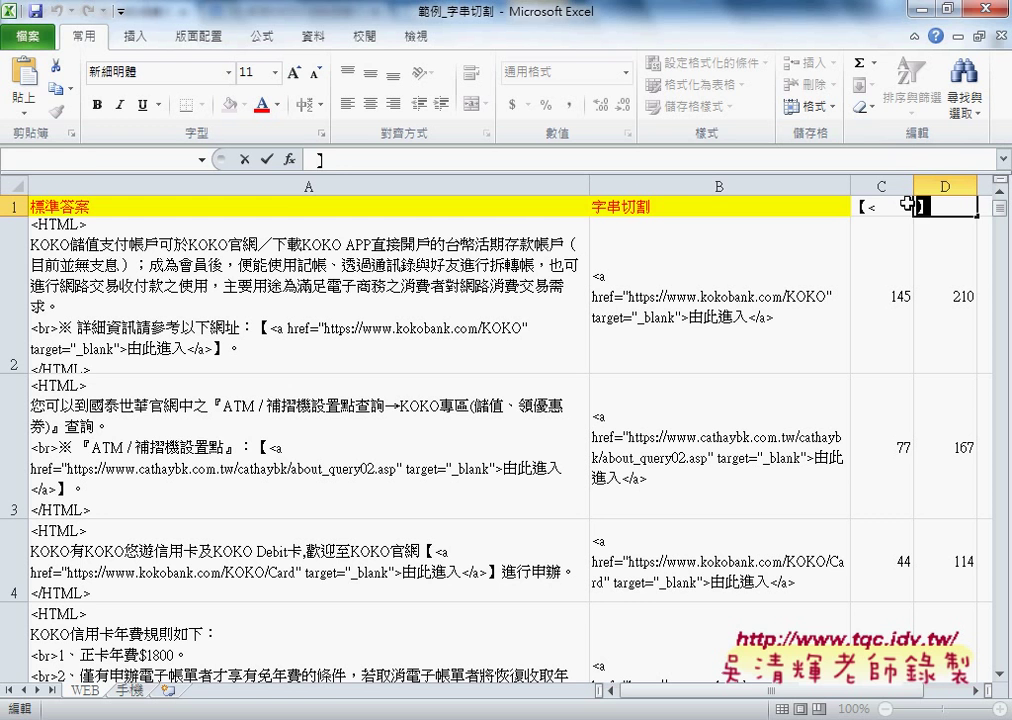
pyautogui.write('>')
pyautogui.click(270, 247)
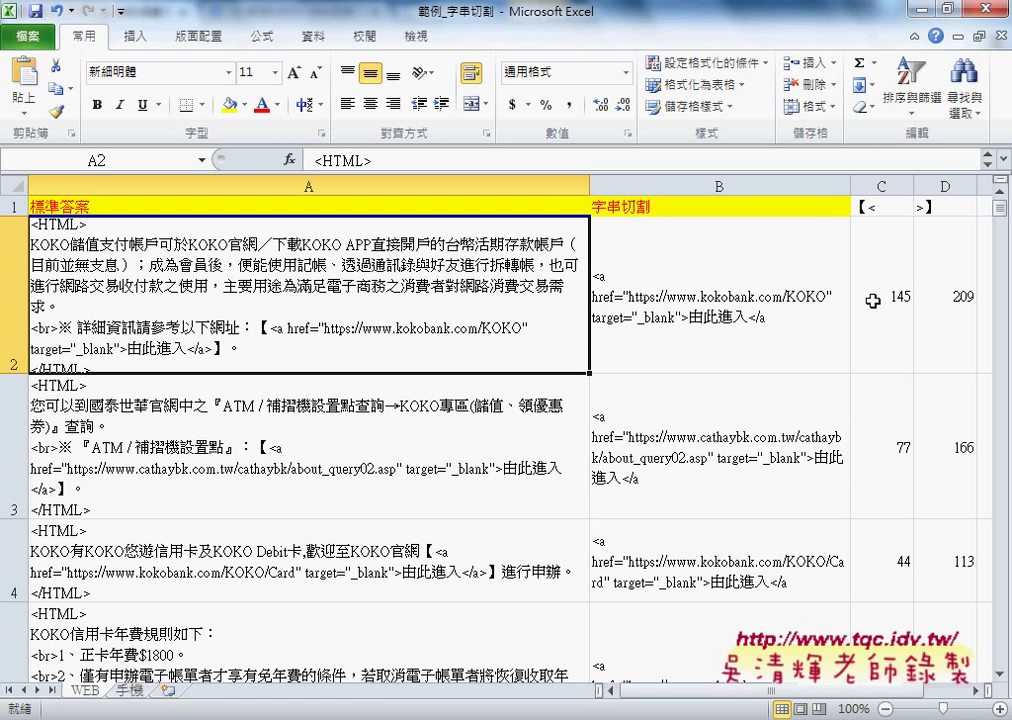
# Step: Change B2 to =MID(A2,C2+1,D2-C2) and fill it down column B
pyautogui.click(897, 309)
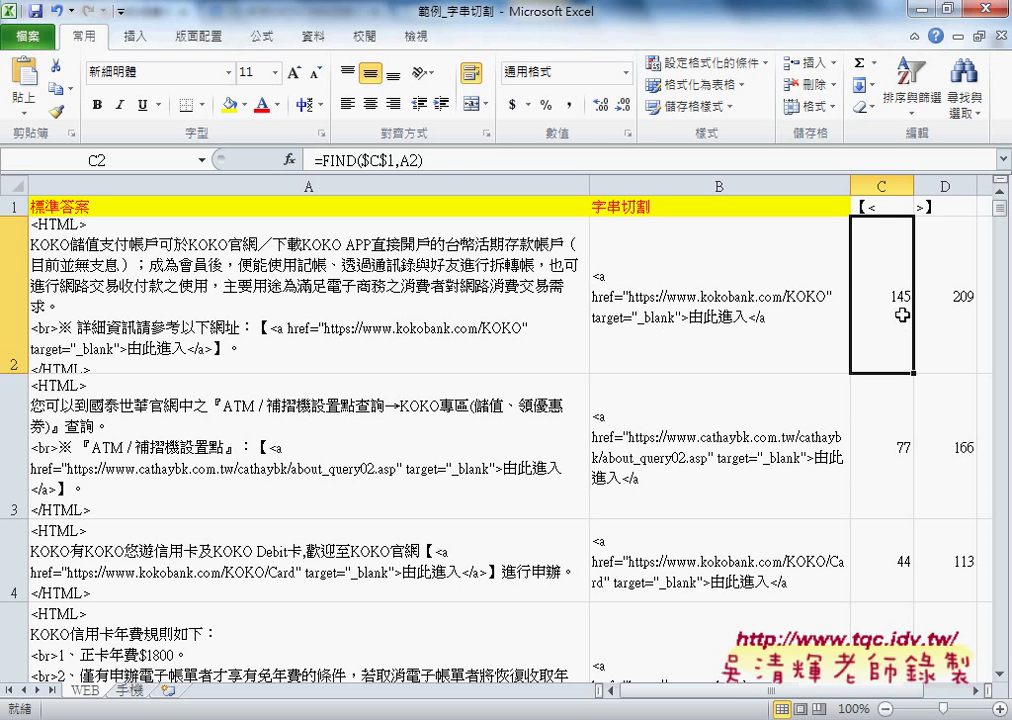
pyautogui.click(950, 250)
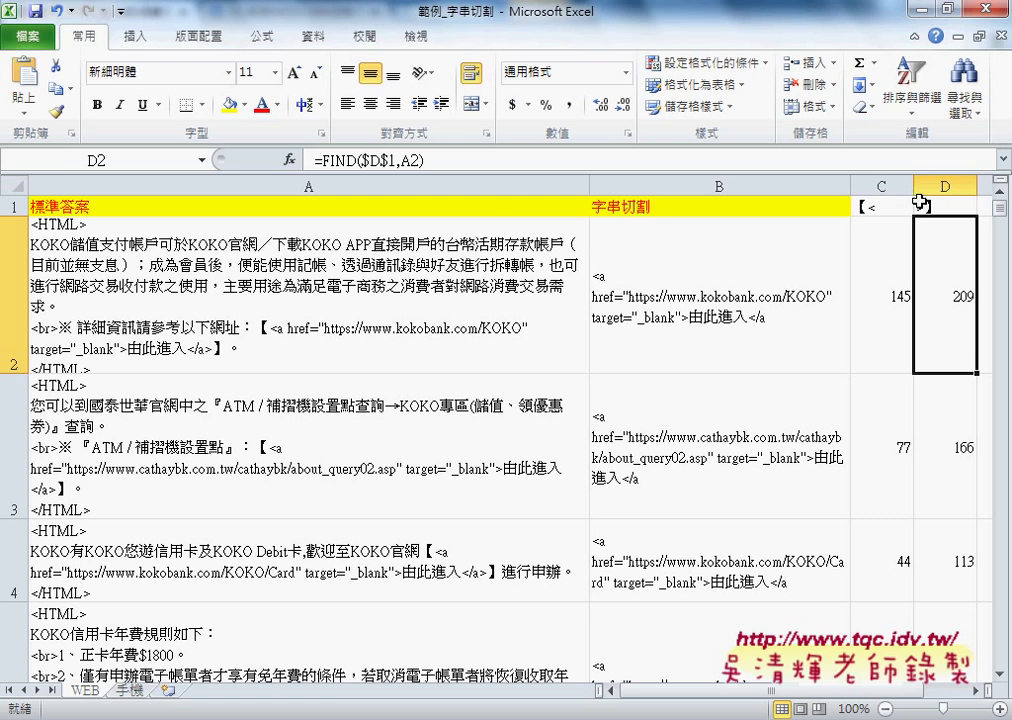
pyautogui.click(779, 290)
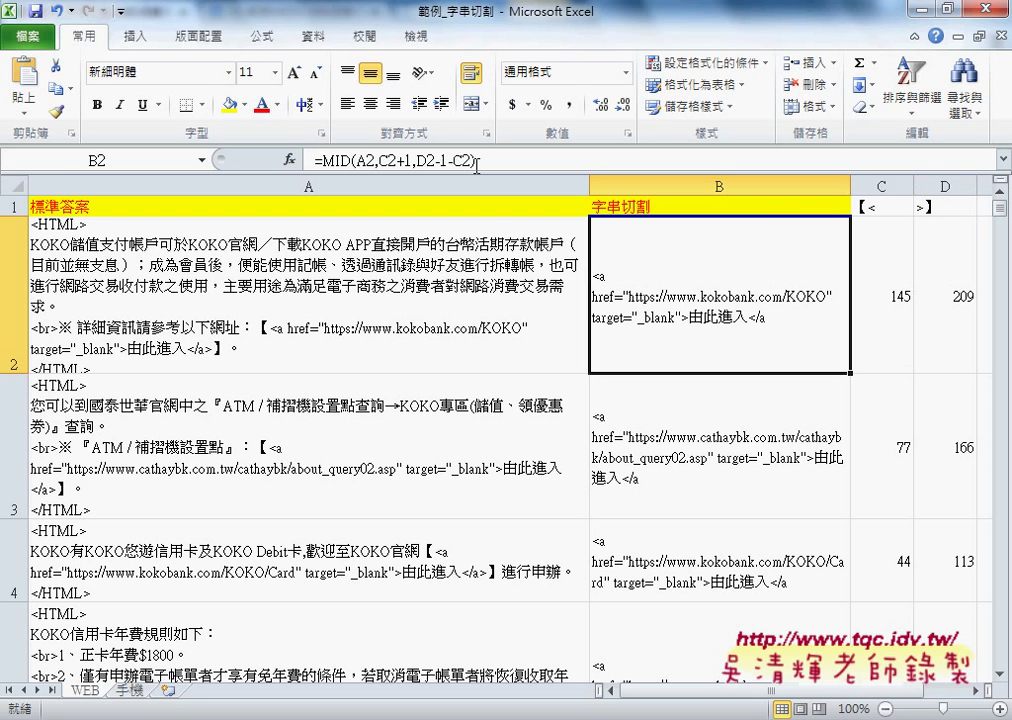
pyautogui.click(442, 160)
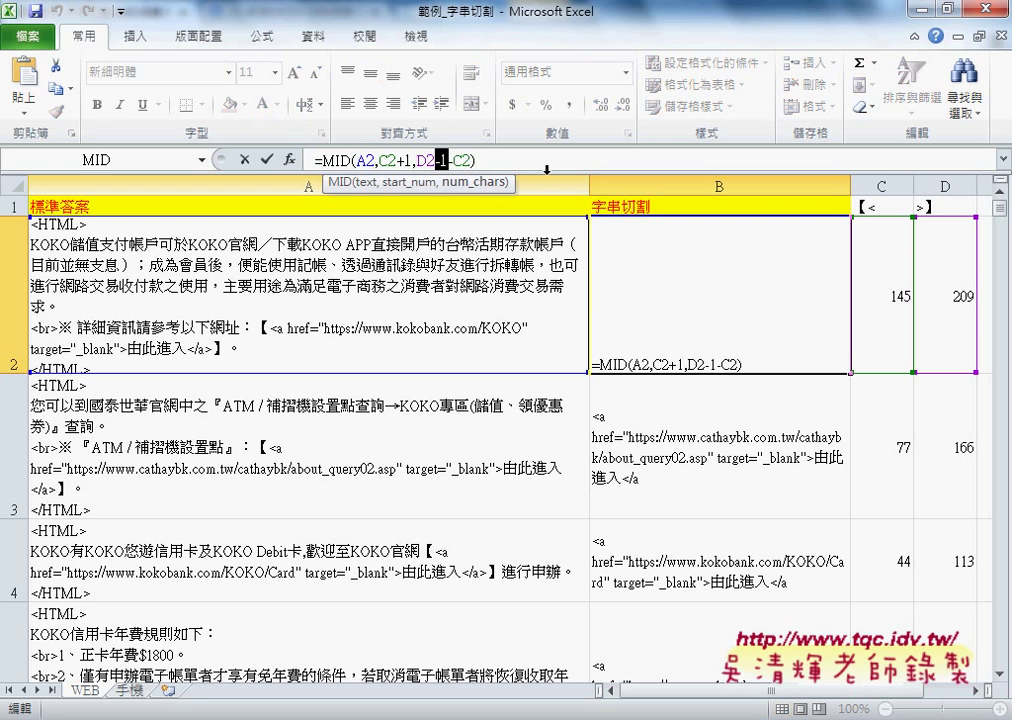
pyautogui.press('Delete')
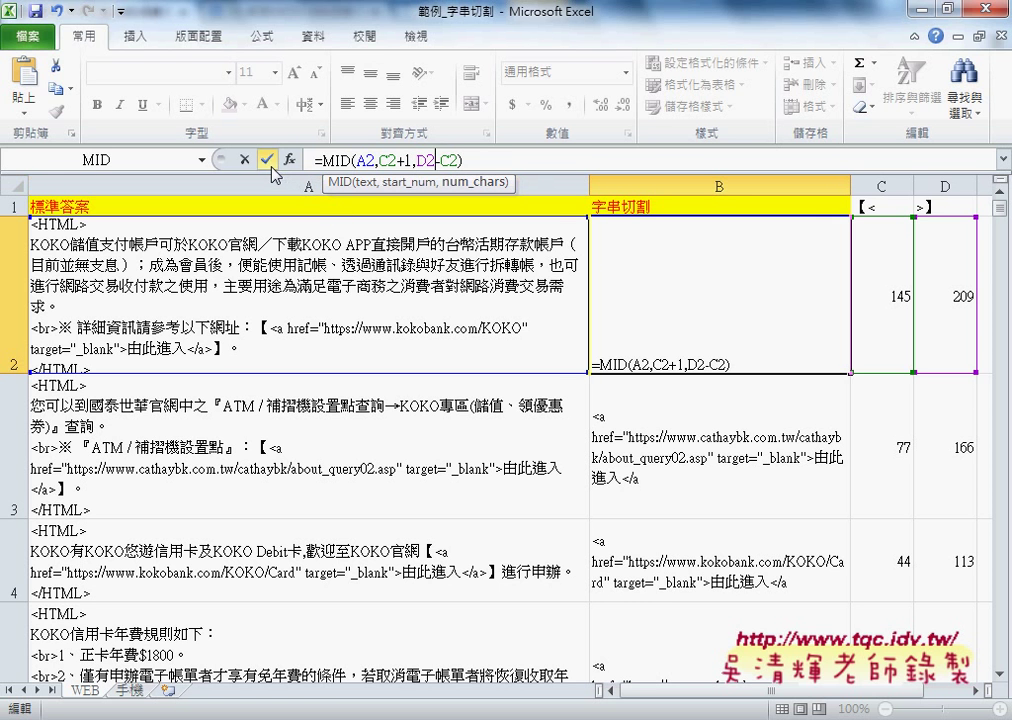
pyautogui.click(268, 161)
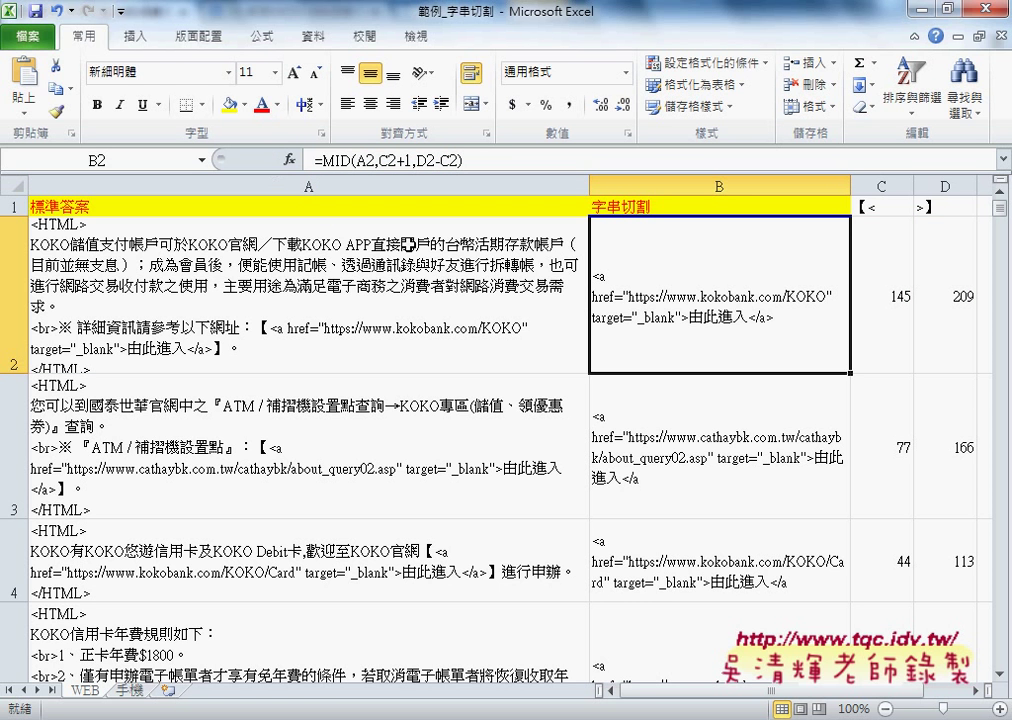
pyautogui.doubleClick(852, 373)
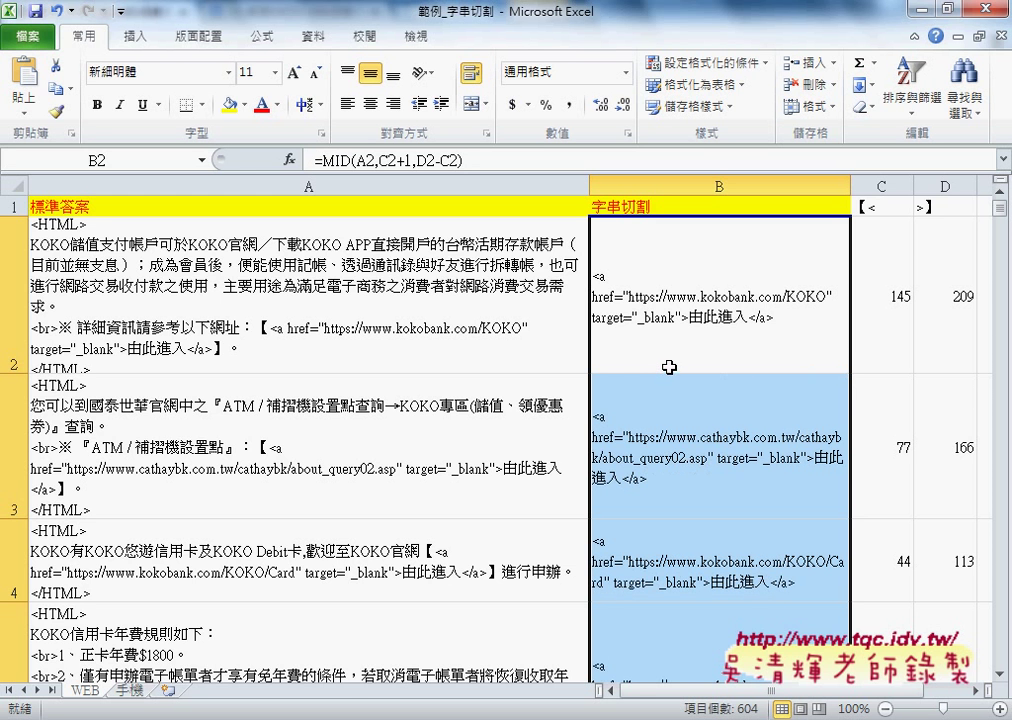
pyautogui.scroll(-4, 663, 462)
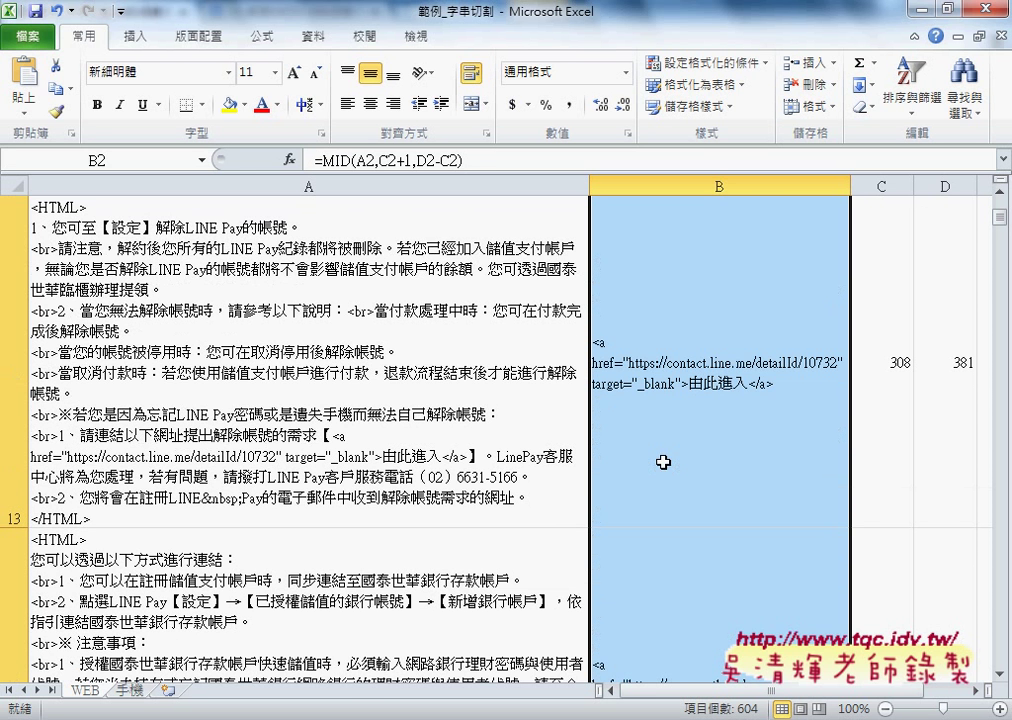
# Step: Confirm B13 now shows row 13's full link tag, then select A24
pyautogui.click(190, 248)
pyautogui.click(681, 328)
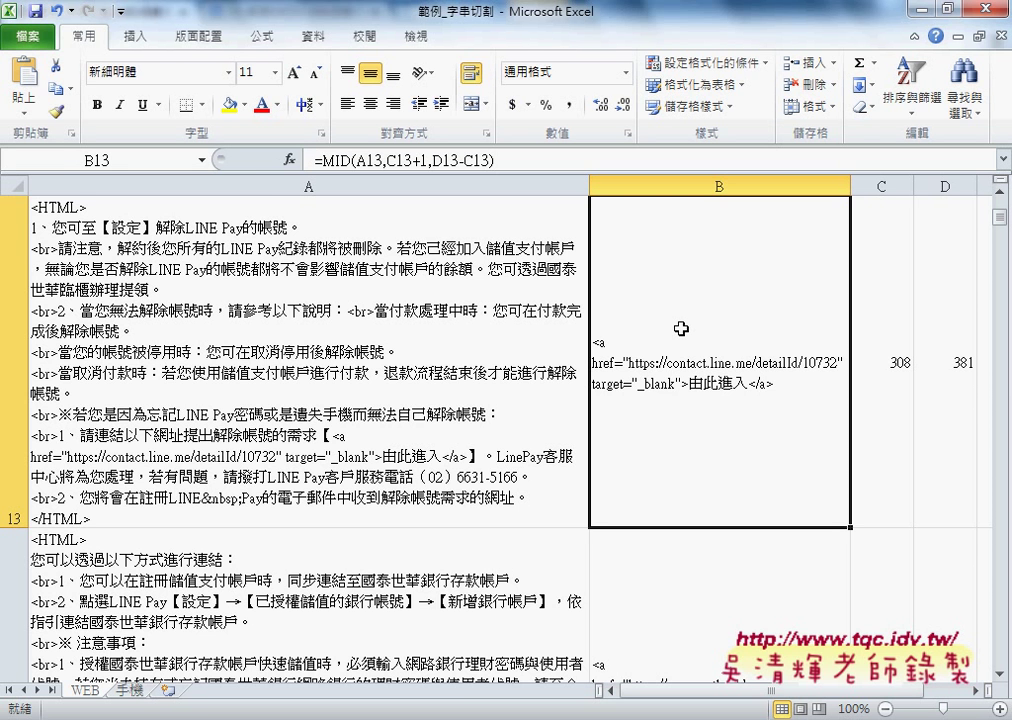
pyautogui.scroll(-1, 340, 358)
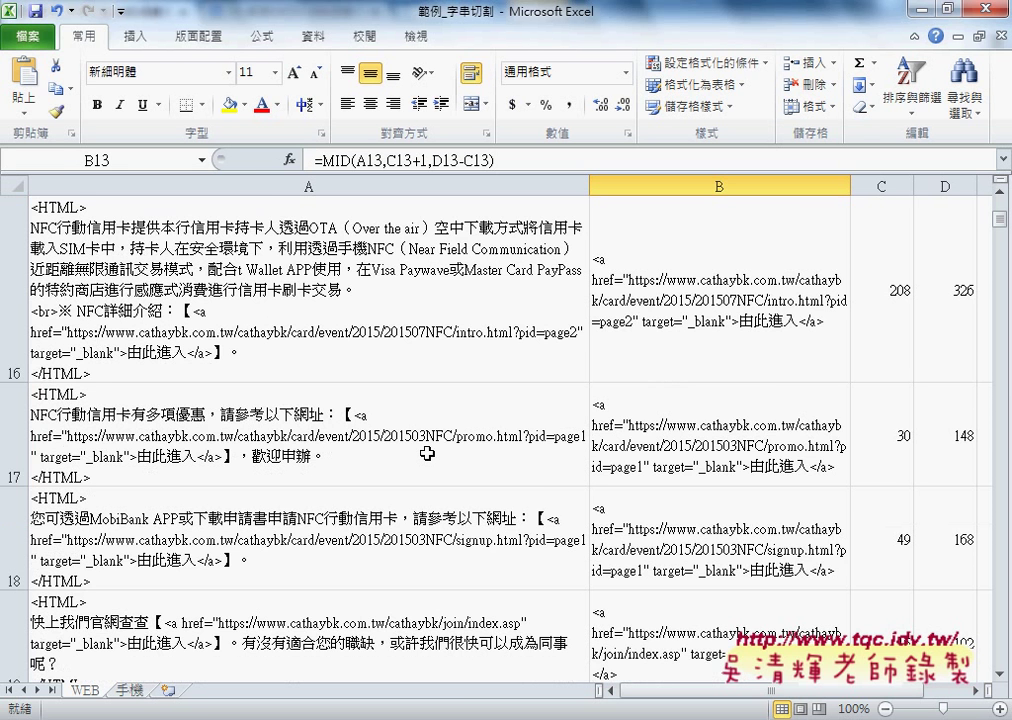
pyautogui.scroll(-1, 427, 454)
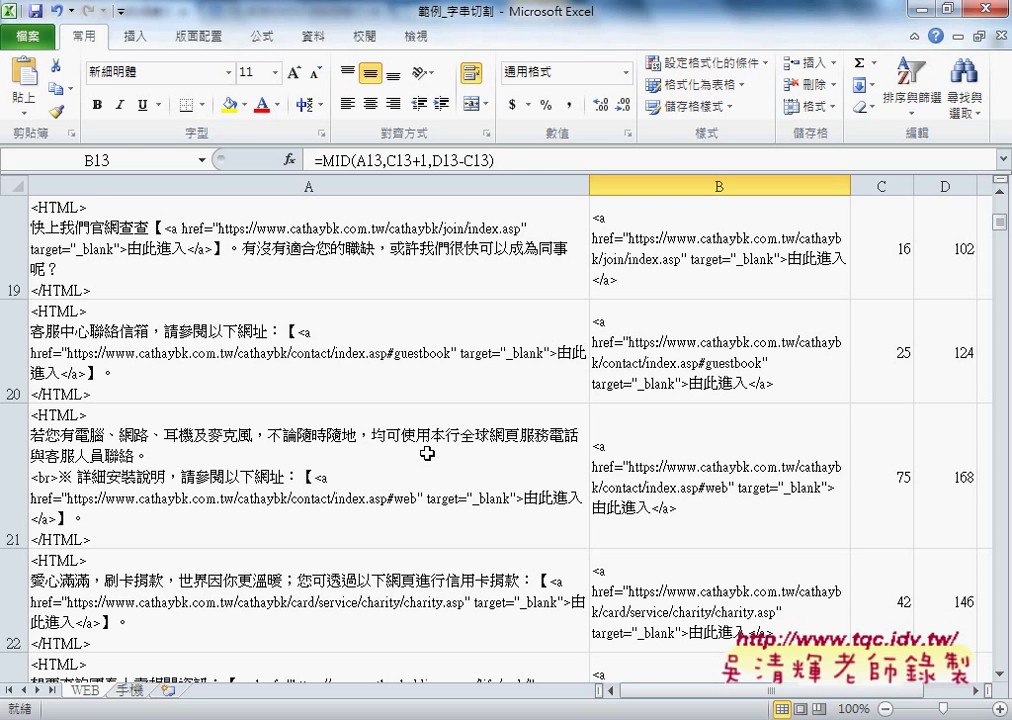
pyautogui.scroll(-1, 427, 454)
pyautogui.click(270, 485)
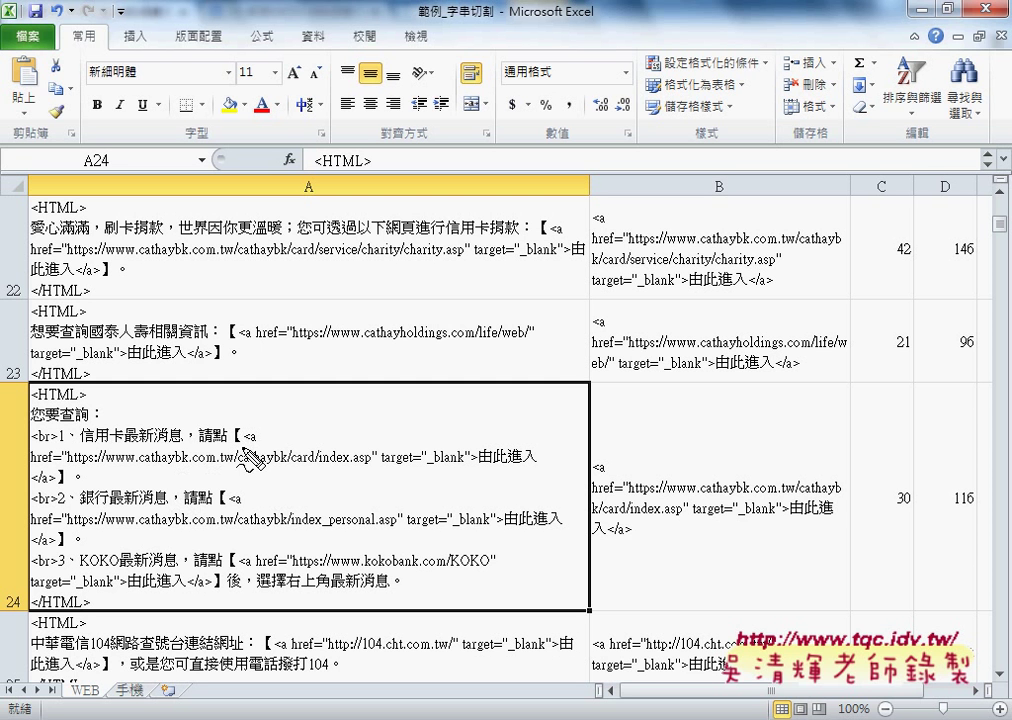
# Step: Mark and number the three <a> tags in A24 in red
pyautogui.moveTo(242, 433); pyautogui.dragTo(256, 433)
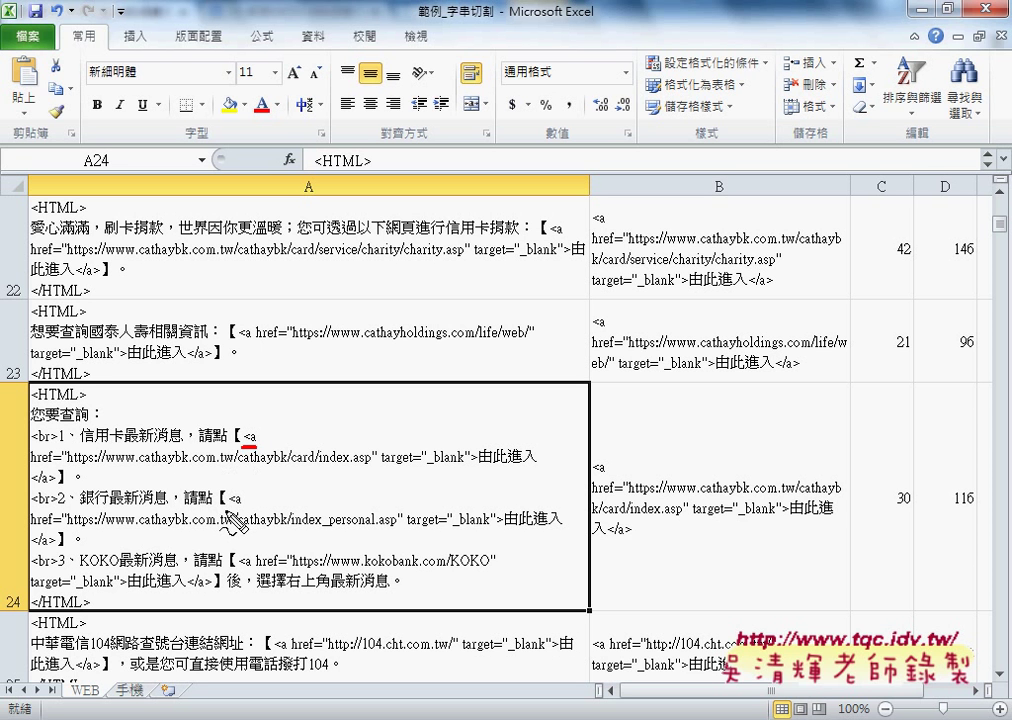
pyautogui.moveTo(225, 509); pyautogui.dragTo(239, 509)
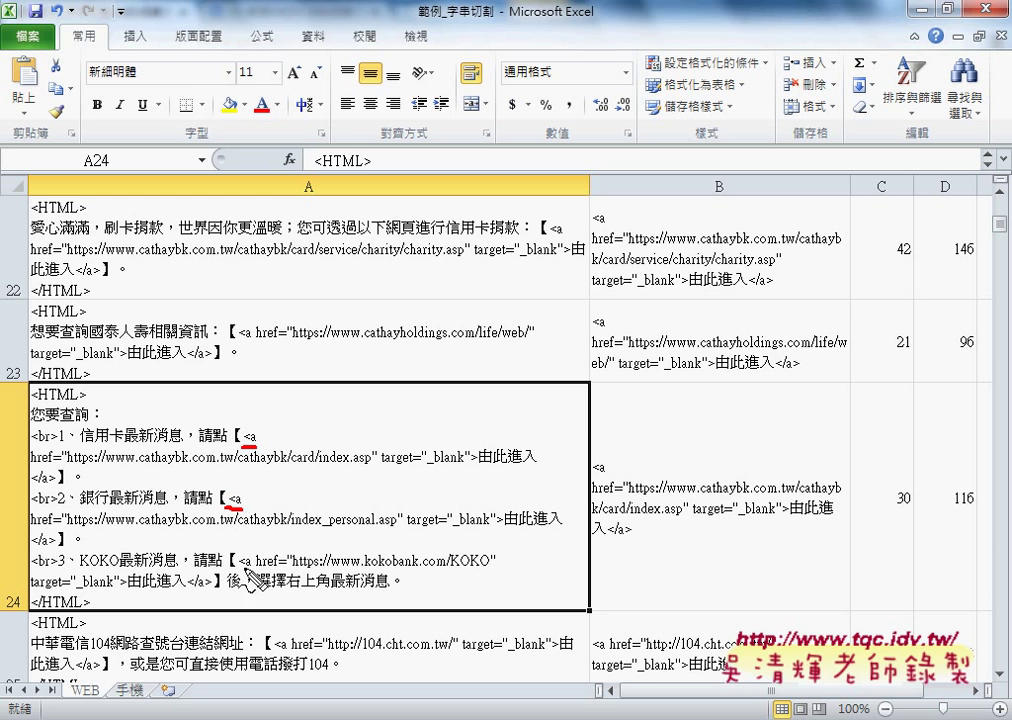
pyautogui.moveTo(238, 568); pyautogui.dragTo(259, 568)
pyautogui.moveTo(733, 555); pyautogui.dragTo(738, 554)
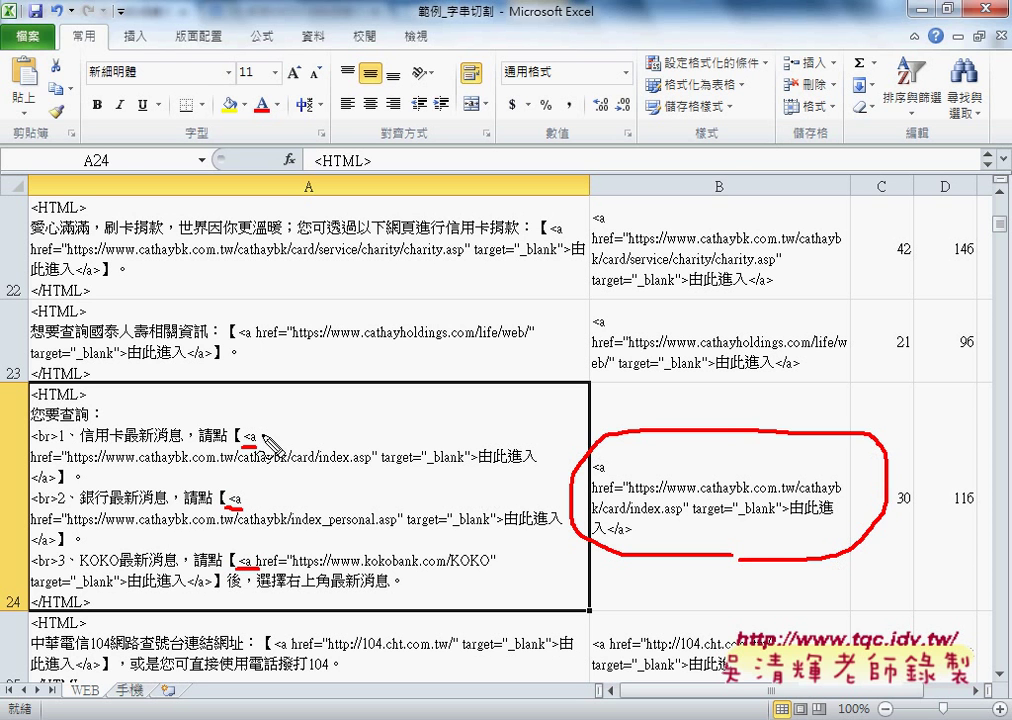
pyautogui.moveTo(229, 408); pyautogui.dragTo(258, 447)
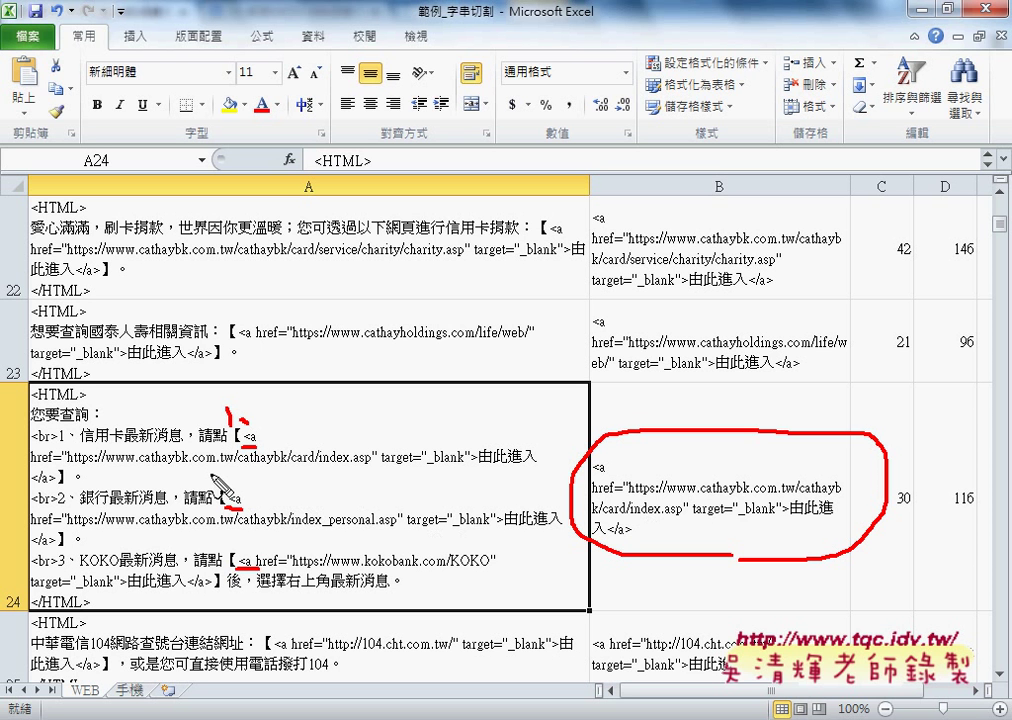
pyautogui.moveTo(209, 476)
pyautogui.mouseDown()
pyautogui.moveTo(246, 508)
pyautogui.moveTo(232, 568)
pyautogui.mouseUp()
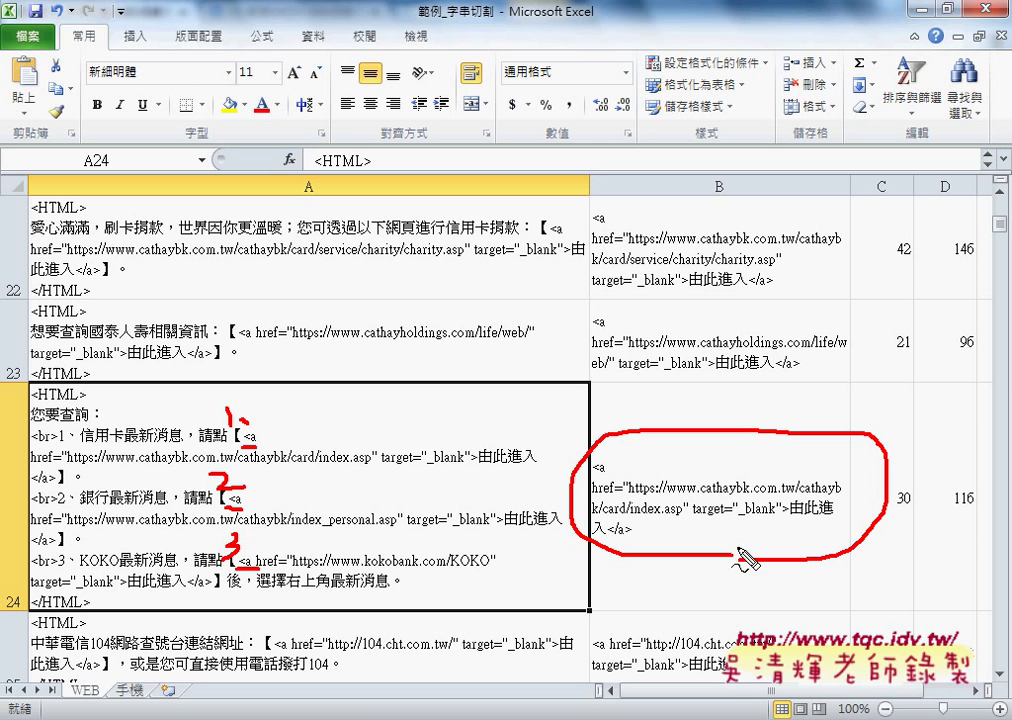
# Step: Sketch lines under B24's result showing the two missing links
pyautogui.moveTo(752, 545)
pyautogui.mouseDown()
pyautogui.moveTo(640, 547)
pyautogui.moveTo(585, 578)
pyautogui.moveTo(740, 575)
pyautogui.mouseUp()
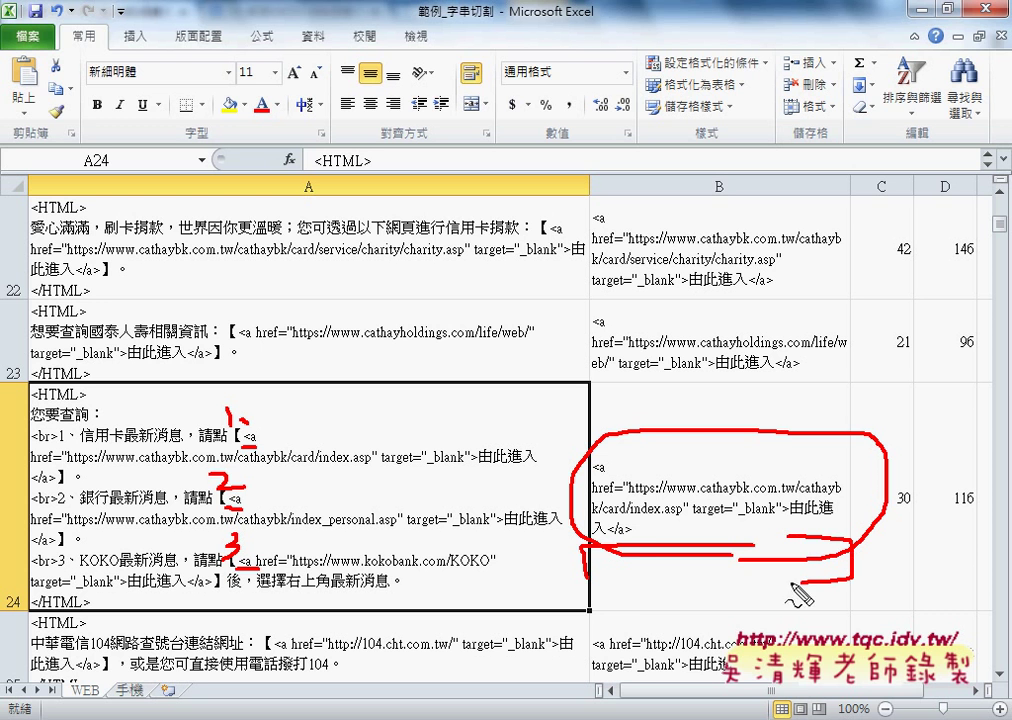
pyautogui.moveTo(648, 520); pyautogui.dragTo(644, 522)
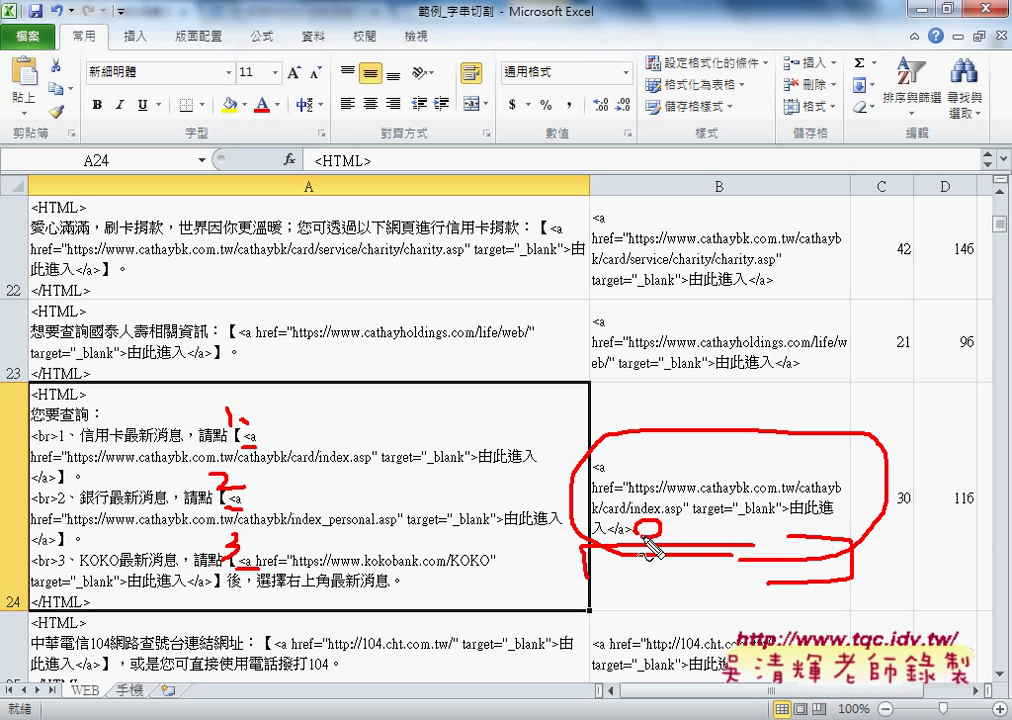
pyautogui.moveTo(745, 585); pyautogui.dragTo(620, 586)
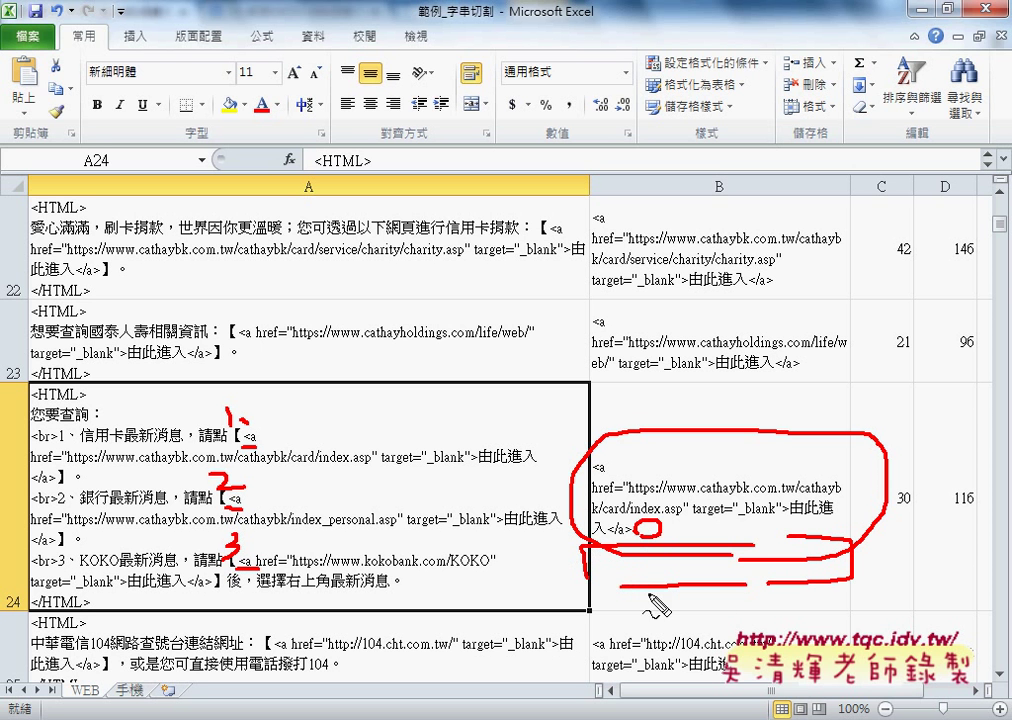
pyautogui.moveTo(826, 568); pyautogui.dragTo(818, 574)
pyautogui.moveTo(586, 590)
pyautogui.mouseDown()
pyautogui.moveTo(586, 612)
pyautogui.moveTo(845, 588)
pyautogui.mouseUp()
pyautogui.moveTo(762, 611)
pyautogui.mouseDown()
pyautogui.moveTo(592, 621)
pyautogui.moveTo(600, 632)
pyautogui.mouseUp()
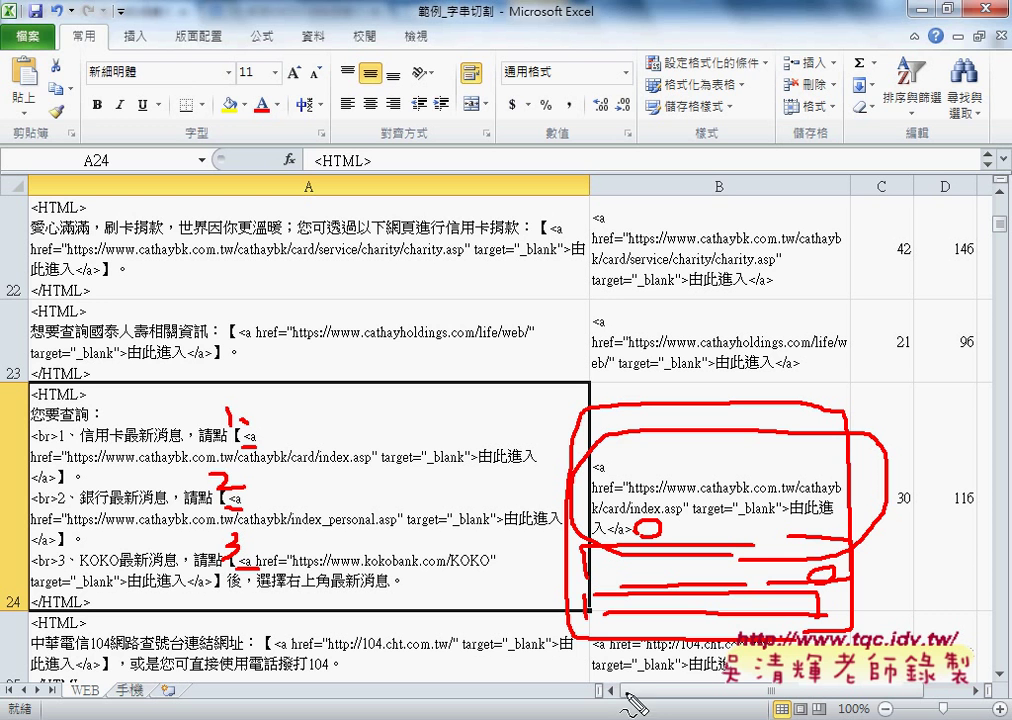
# Step: Draw +1 marks and onward arrows beside each of A24's three <a> tags
pyautogui.moveTo(130, 386); pyautogui.dragTo(250, 438)
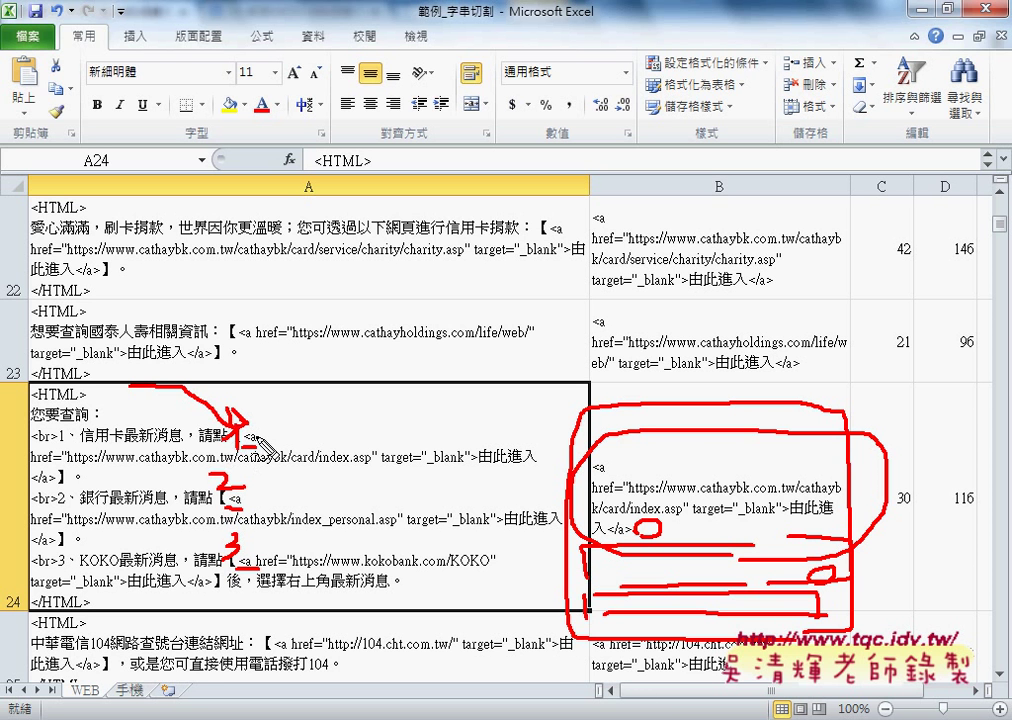
pyautogui.moveTo(252, 432); pyautogui.dragTo(272, 428)
pyautogui.moveTo(263, 420)
pyautogui.mouseDown()
pyautogui.moveTo(264, 440)
pyautogui.moveTo(406, 430)
pyautogui.moveTo(418, 452)
pyautogui.moveTo(402, 445)
pyautogui.mouseUp()
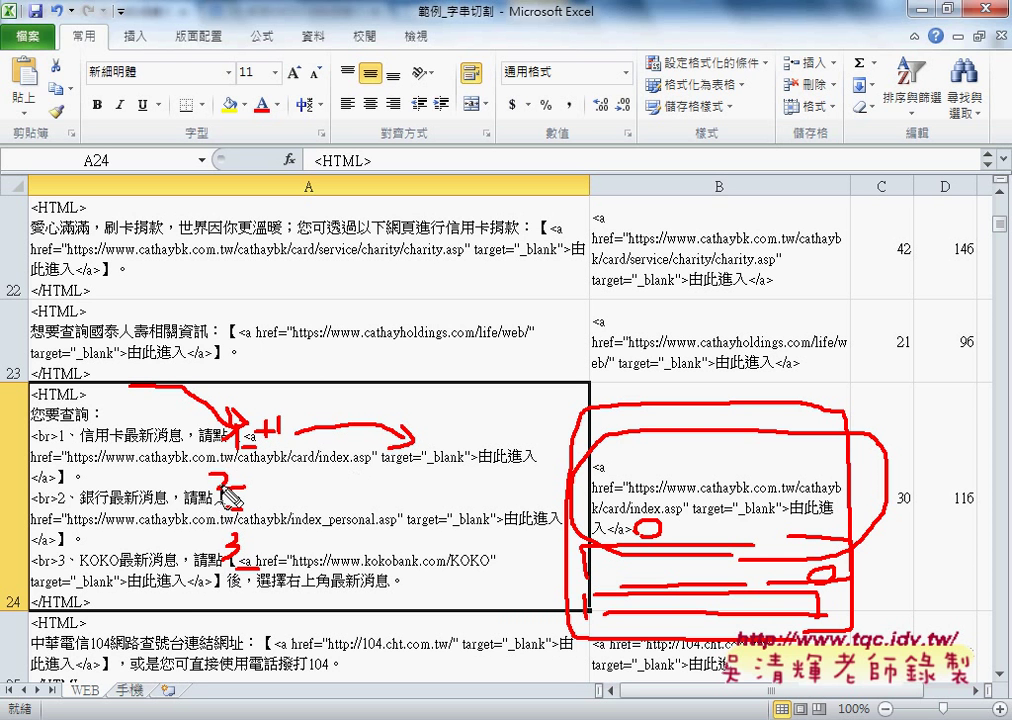
pyautogui.moveTo(250, 477); pyautogui.dragTo(270, 475)
pyautogui.moveTo(262, 466)
pyautogui.mouseDown()
pyautogui.moveTo(263, 485)
pyautogui.moveTo(374, 506)
pyautogui.mouseUp()
pyautogui.moveTo(366, 496); pyautogui.dragTo(376, 509)
pyautogui.moveTo(242, 548); pyautogui.dragTo(276, 546)
pyautogui.moveTo(266, 537)
pyautogui.mouseDown()
pyautogui.moveTo(267, 556)
pyautogui.moveTo(345, 565)
pyautogui.mouseUp()
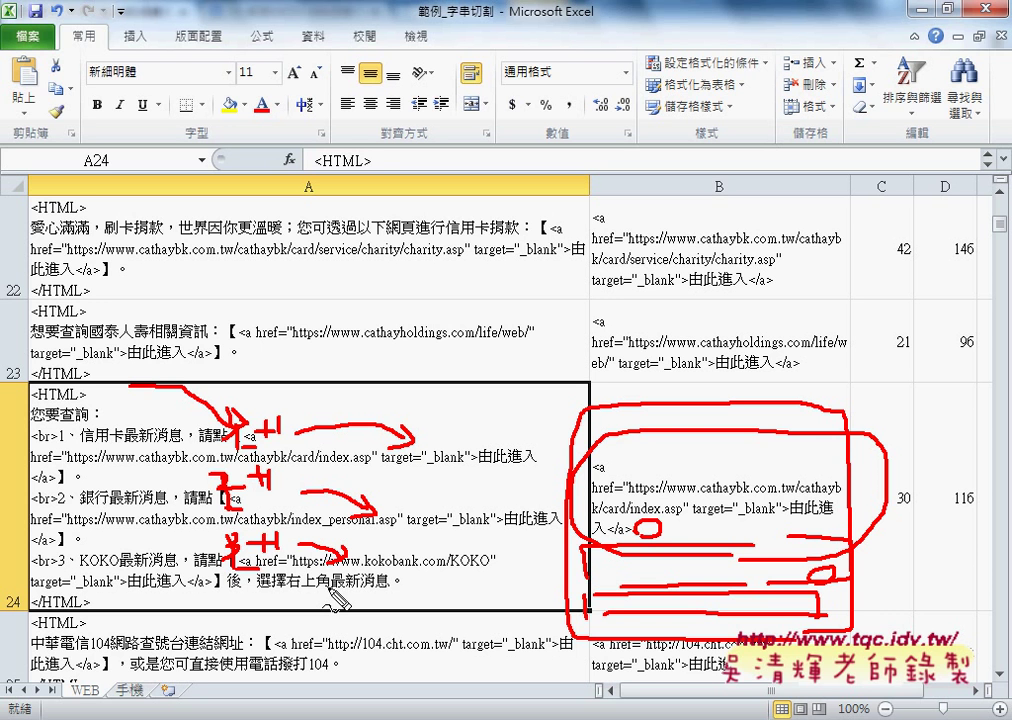
# Step: Draw an arrow from row 23's link to B23, then erase all red ink
pyautogui.moveTo(66, 463); pyautogui.dragTo(66, 485)
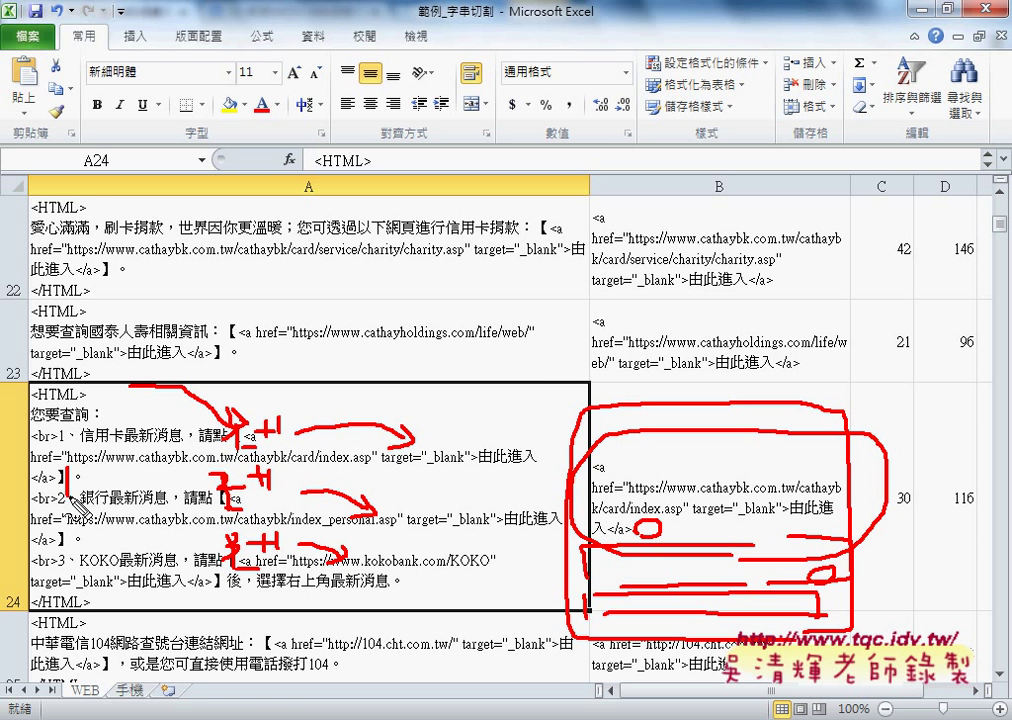
pyautogui.moveTo(345, 372)
pyautogui.mouseDown()
pyautogui.moveTo(592, 302)
pyautogui.moveTo(672, 375)
pyautogui.mouseUp()
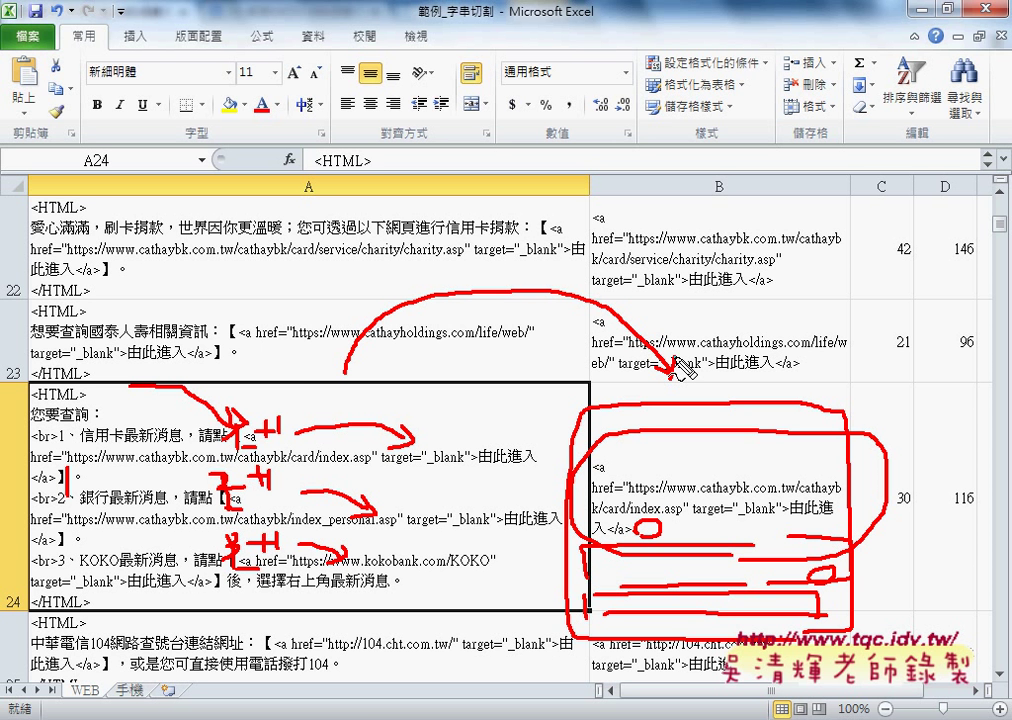
pyautogui.press('Escape')
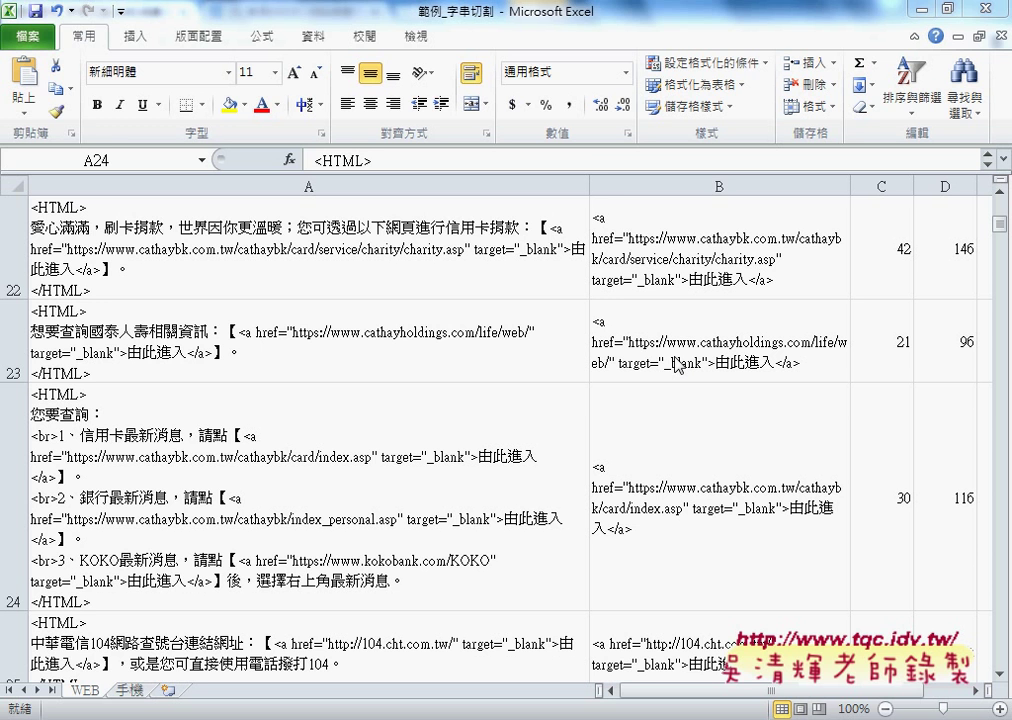
# Step: Close the xlsx preview and open the 程式碼 document in Google Docs
pyautogui.click(922, 10)
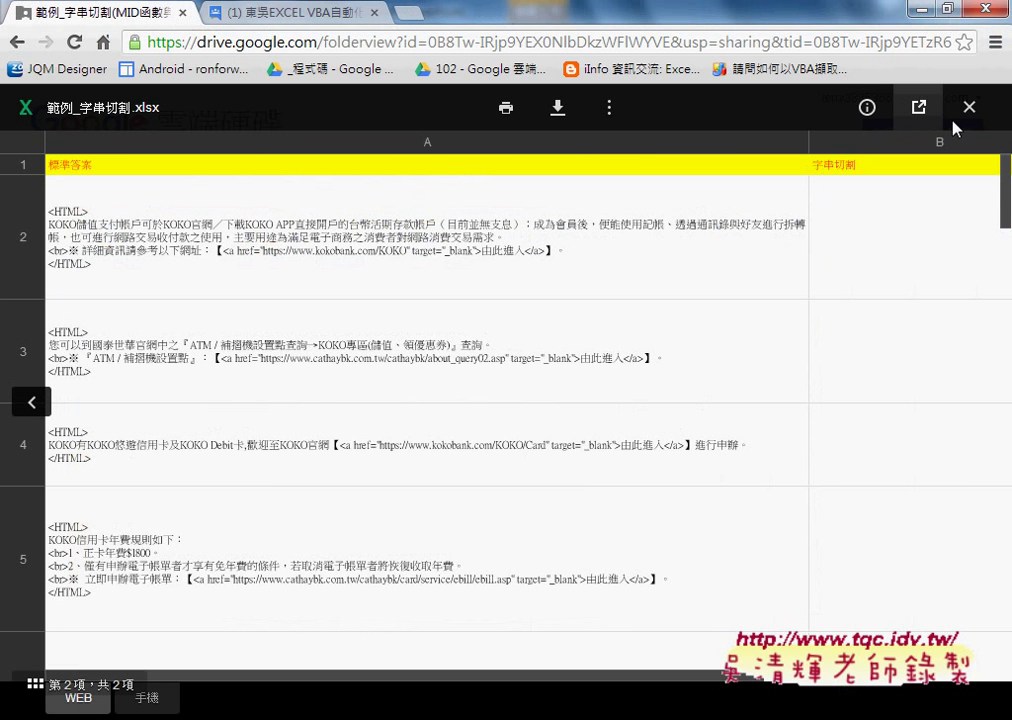
pyautogui.click(968, 110)
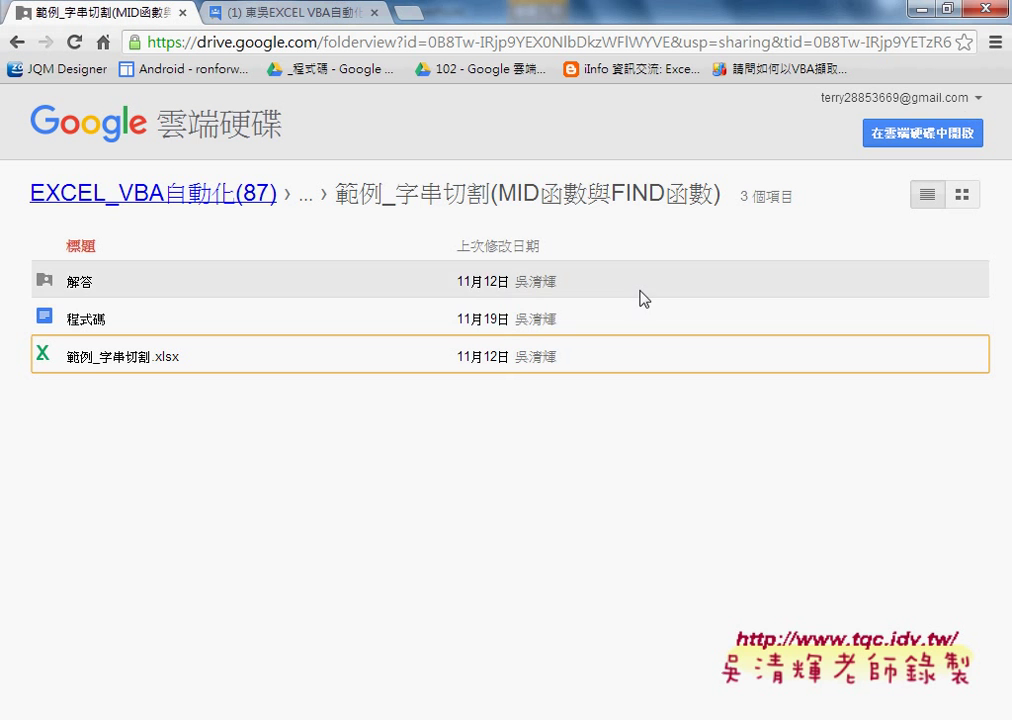
pyautogui.click(85, 324)
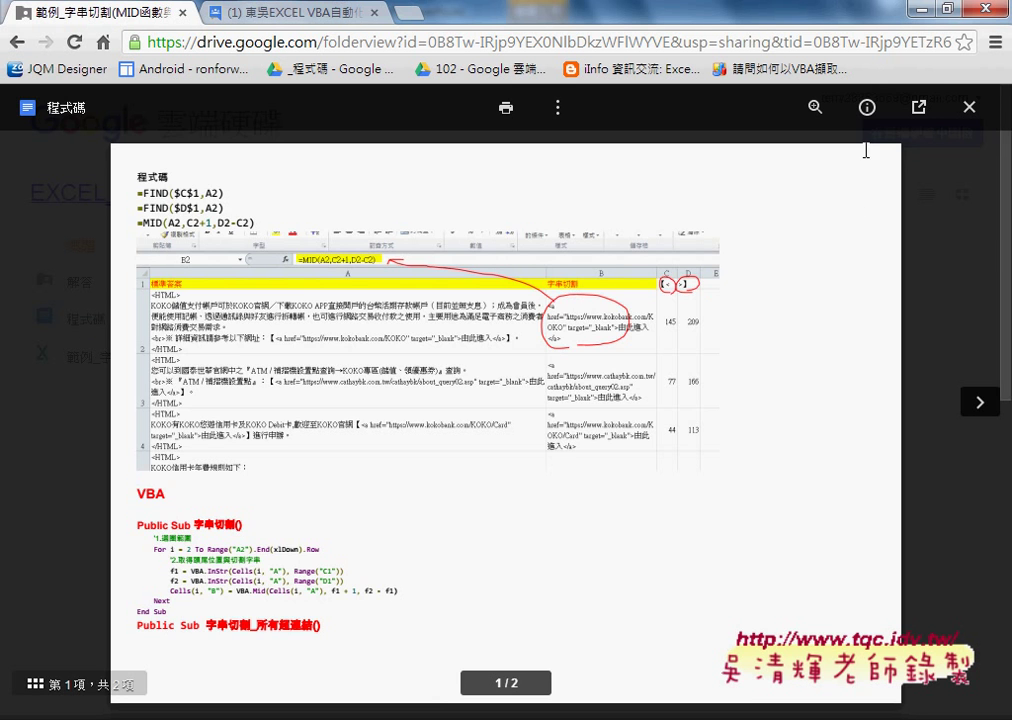
pyautogui.click(910, 108)
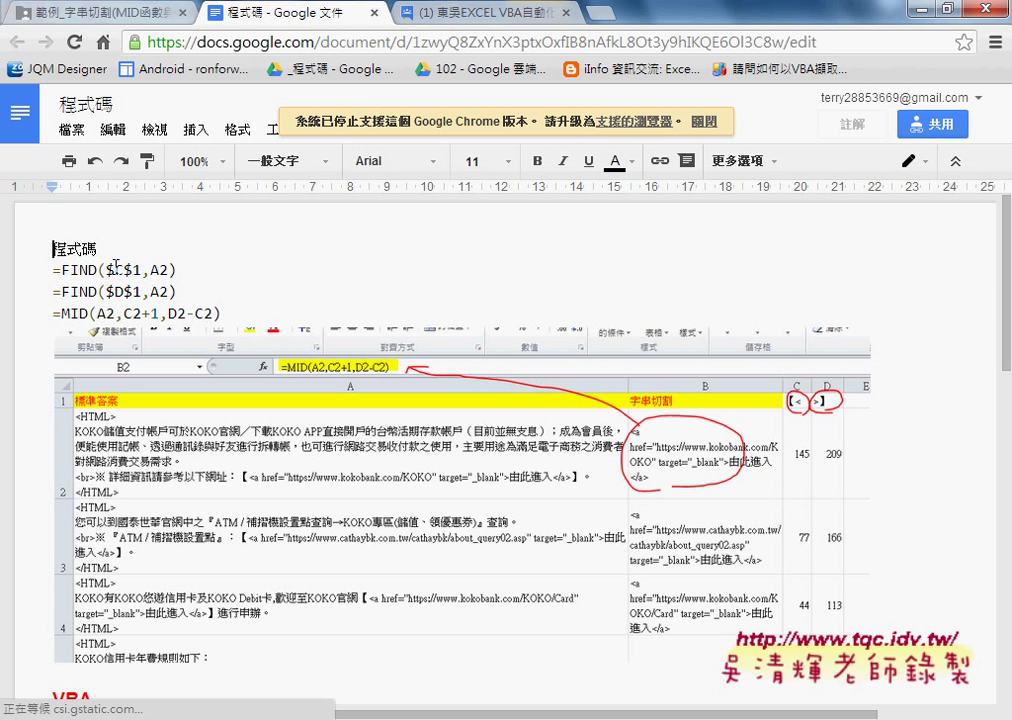
# Step: Highlight the first FIND formula, then scroll down to the VBA section
pyautogui.moveTo(53, 270); pyautogui.dragTo(146, 270)
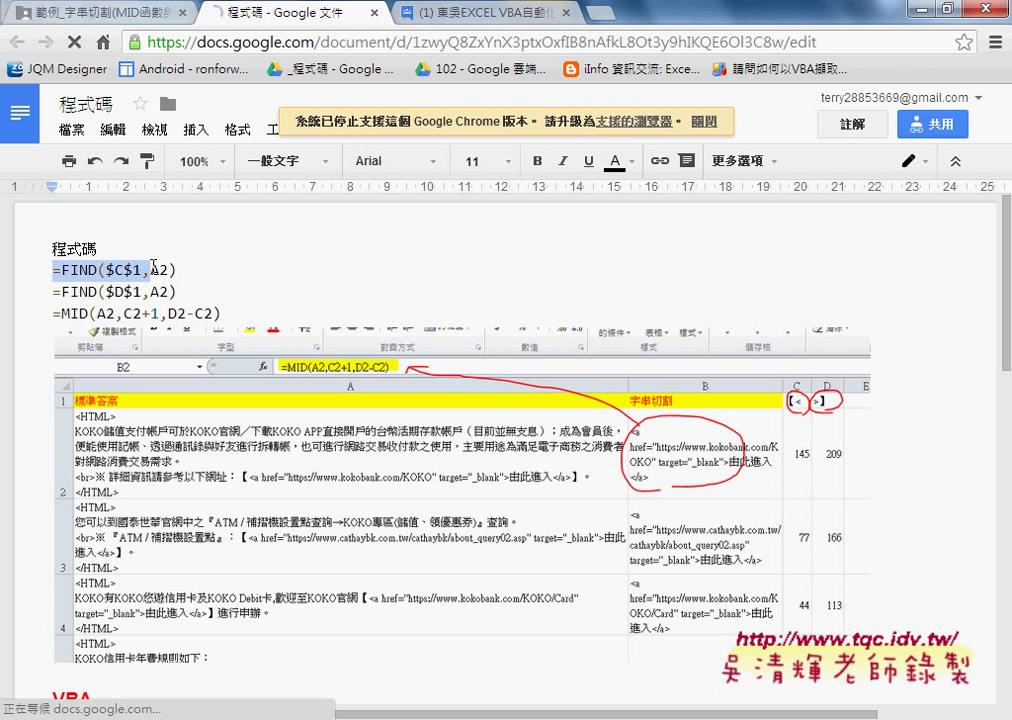
pyautogui.click(105, 291)
pyautogui.scroll(-4, 300, 320)
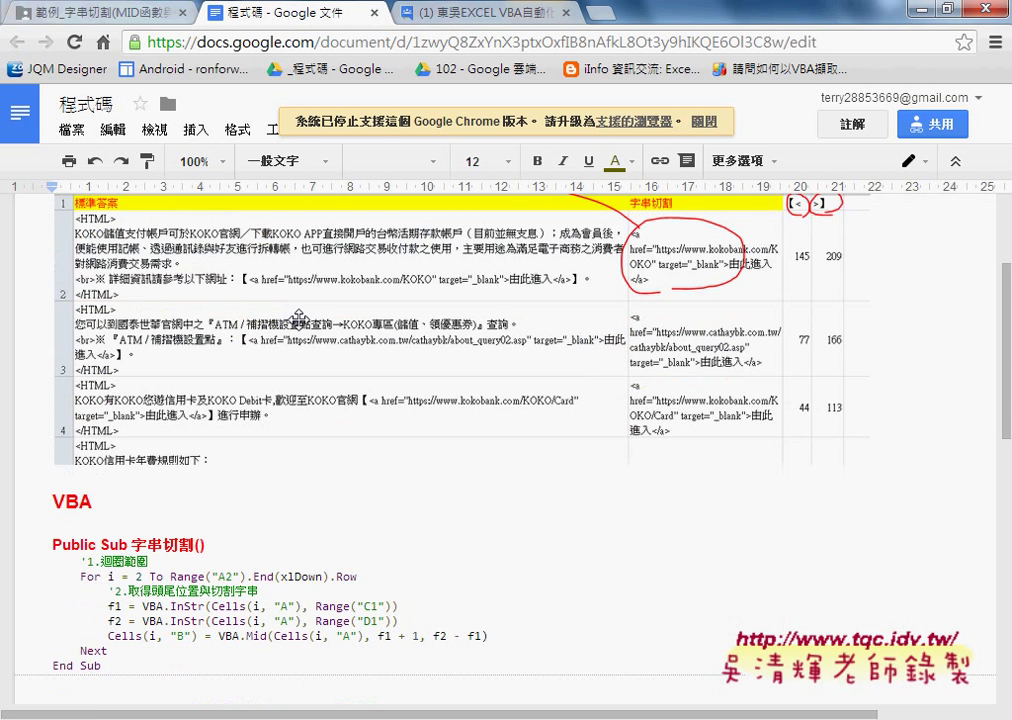
pyautogui.moveTo(92, 303); pyautogui.dragTo(55, 305)
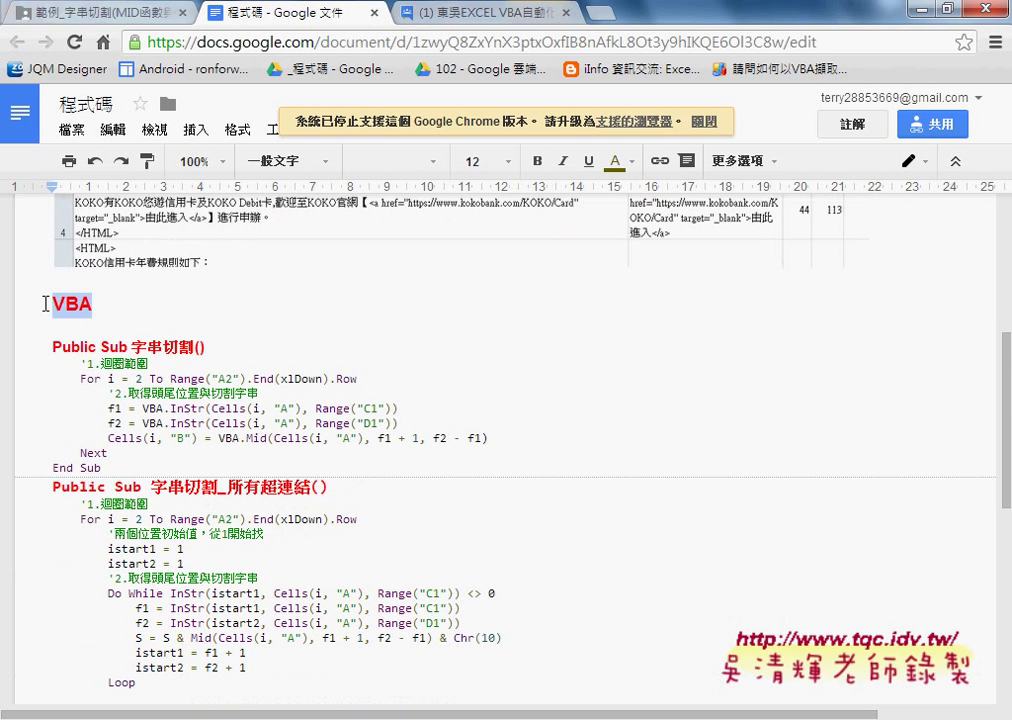
# Step: Highlight the first 字串切割 macro's code and 所有超連結 in the second macro's name
pyautogui.moveTo(101, 467); pyautogui.dragTo(43, 344)
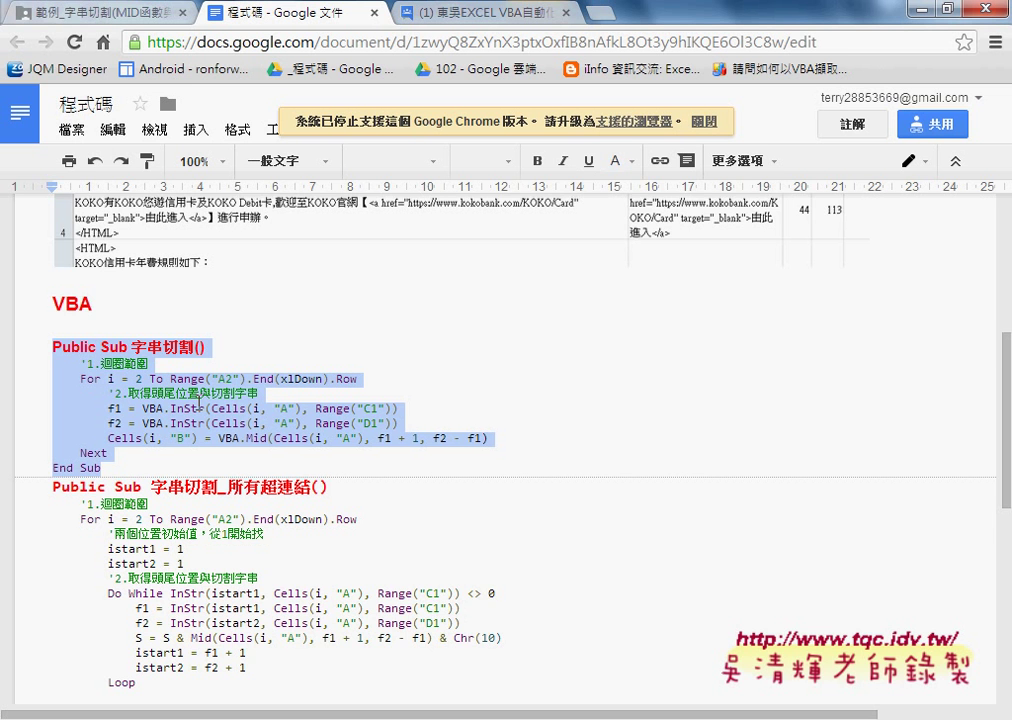
pyautogui.scroll(-1, 278, 476)
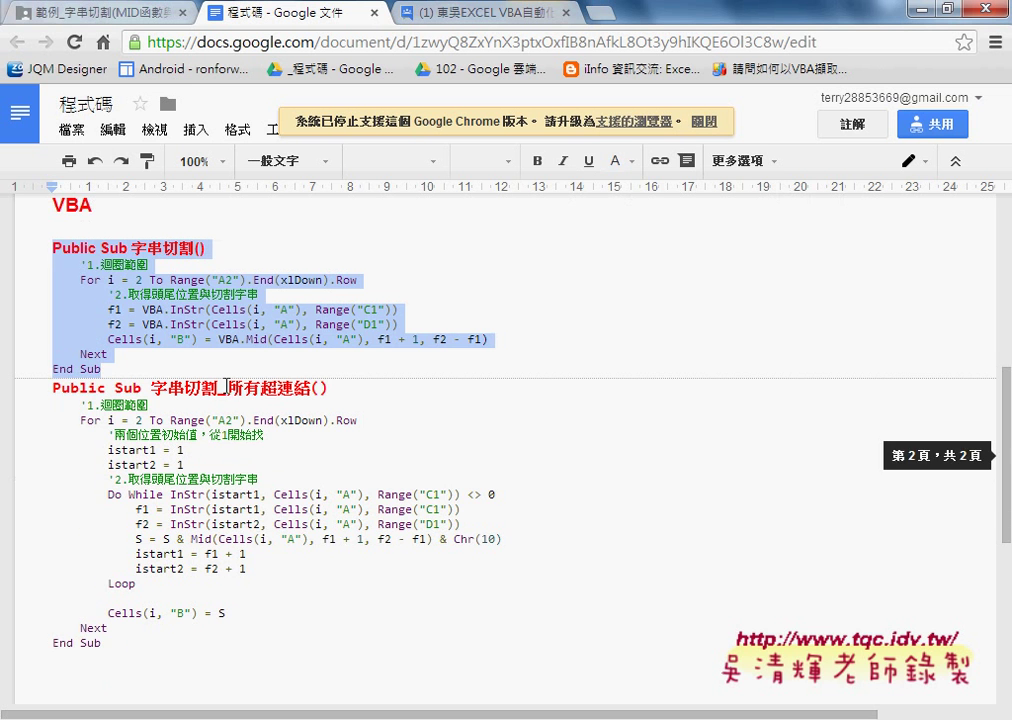
pyautogui.click(245, 388)
pyautogui.moveTo(250, 386); pyautogui.dragTo(332, 390)
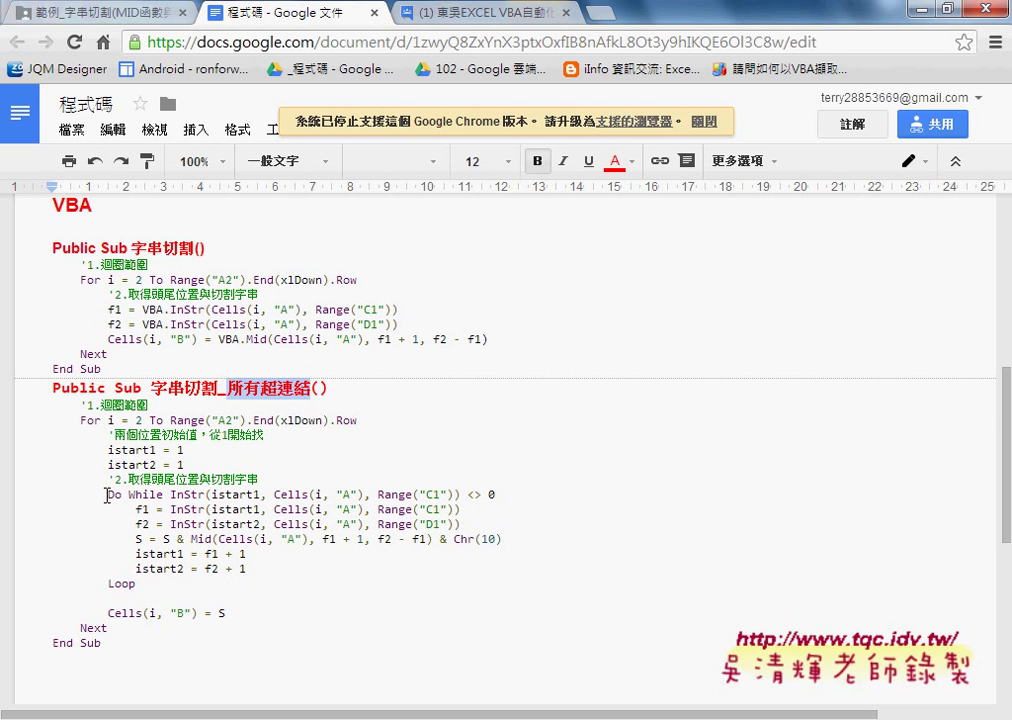
# Step: Colour the Do While keywords red and make Loop bold and red
pyautogui.moveTo(106, 494); pyautogui.dragTo(166, 494)
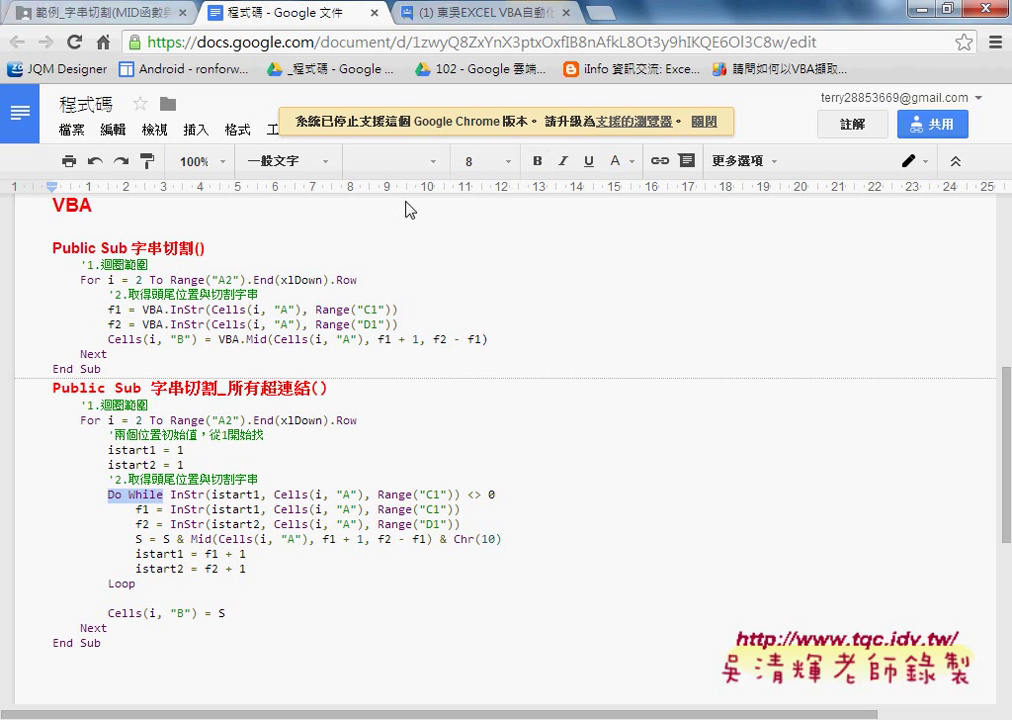
pyautogui.click(615, 160)
pyautogui.click(641, 256)
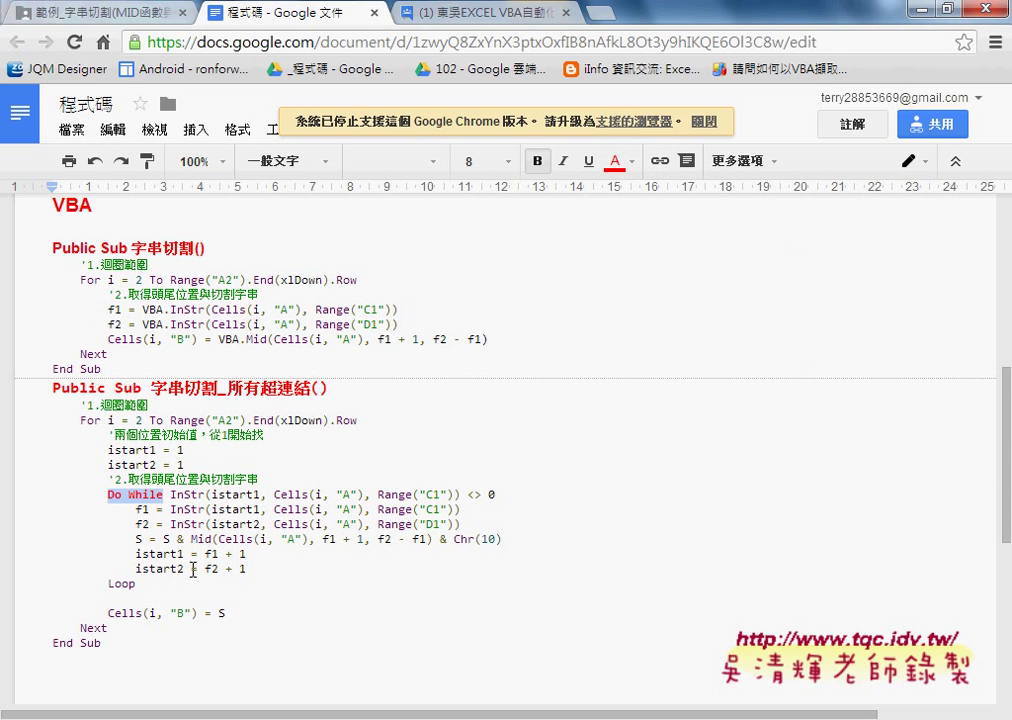
pyautogui.moveTo(135, 584); pyautogui.dragTo(108, 584)
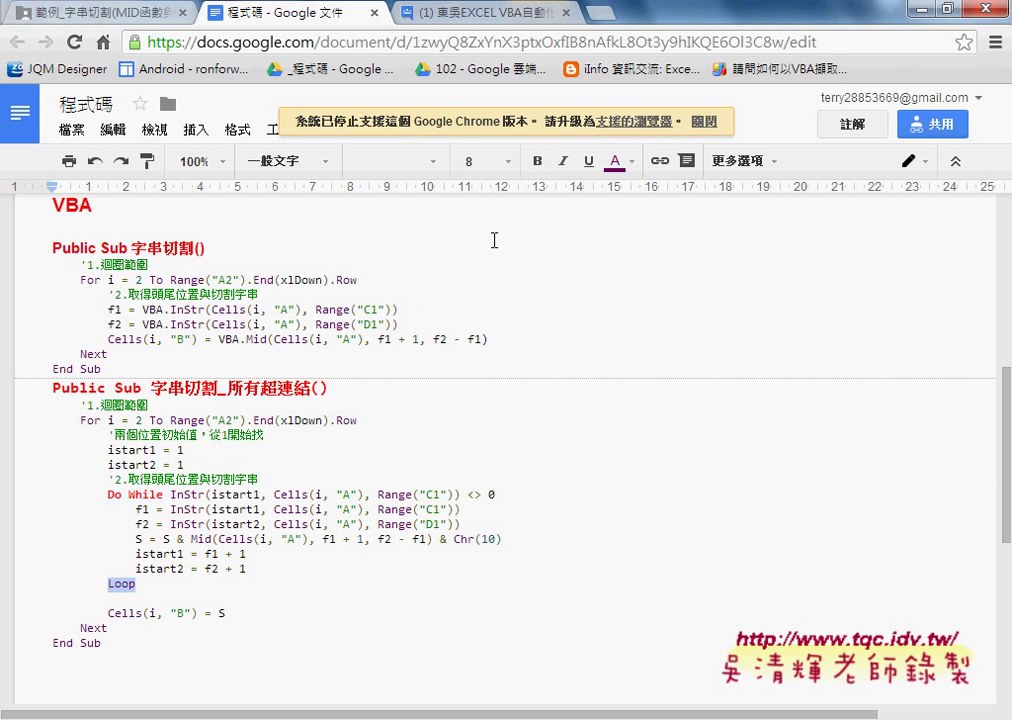
pyautogui.click(538, 161)
pyautogui.click(615, 160)
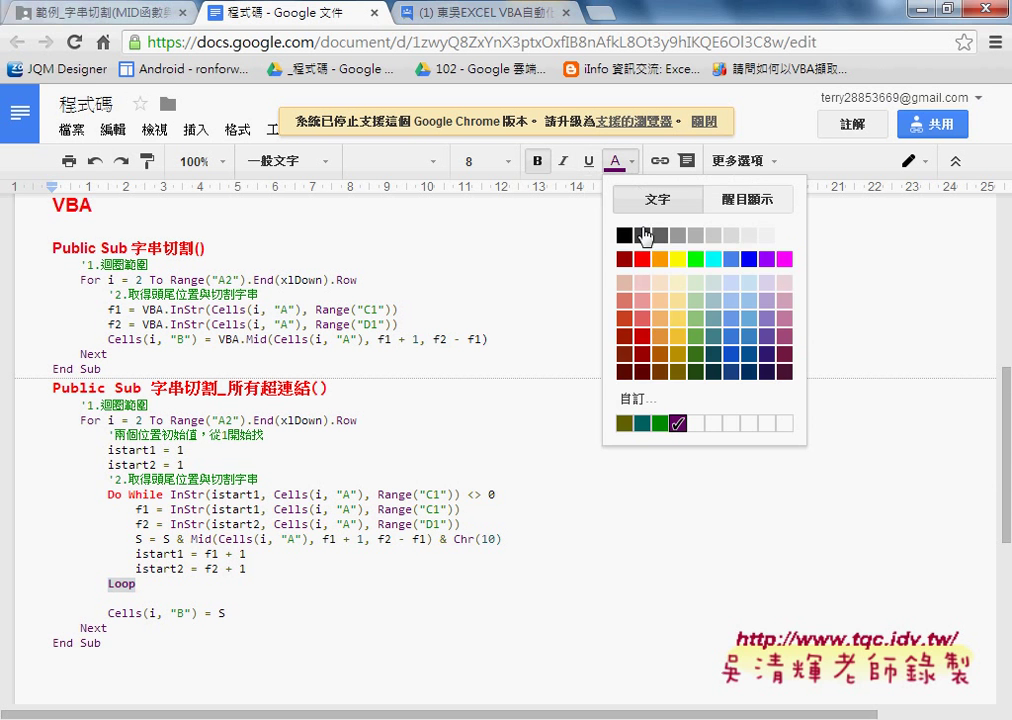
pyautogui.click(645, 256)
pyautogui.click(136, 584)
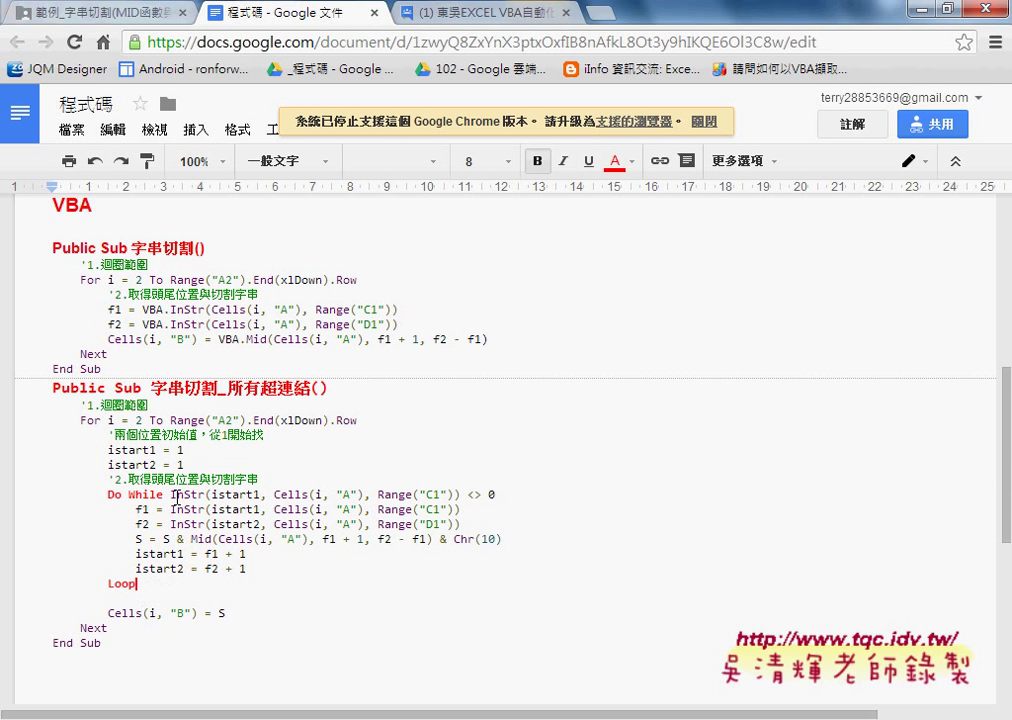
# Step: Walk through the loop condition, the f1/f2 lines, the Mid extraction and the Chr(10) append
pyautogui.moveTo(170, 494); pyautogui.dragTo(517, 497)
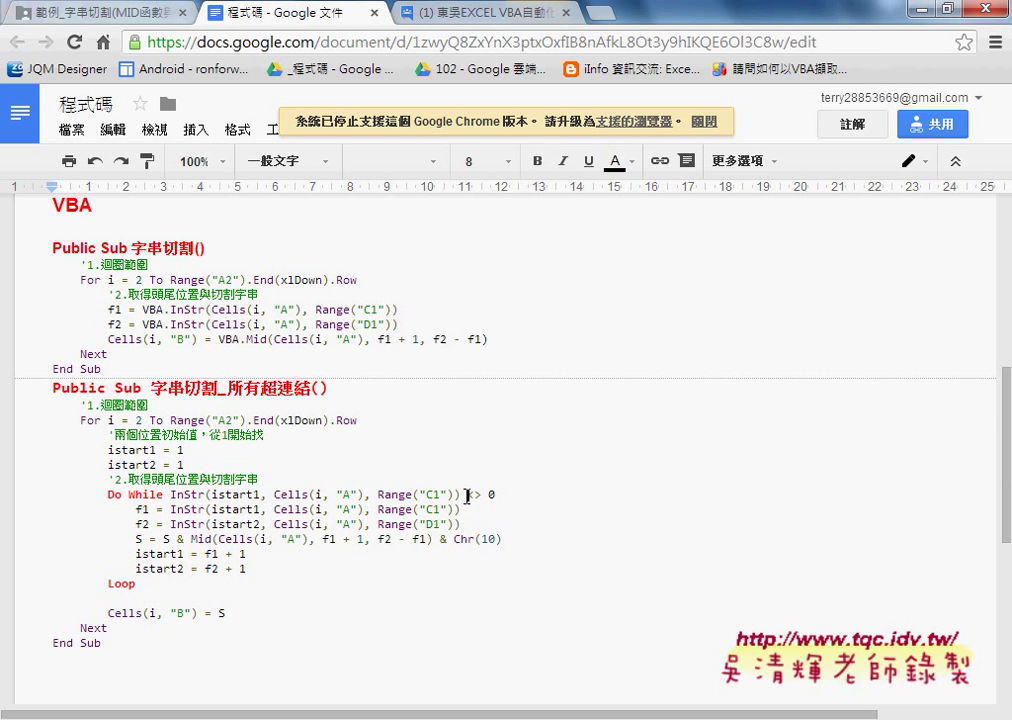
pyautogui.moveTo(467, 495)
pyautogui.mouseDown()
pyautogui.moveTo(484, 495)
pyautogui.moveTo(171, 495)
pyautogui.mouseUp()
pyautogui.click(167, 510)
pyautogui.press('Left')
pyautogui.press('Left')
pyautogui.press('Left')
pyautogui.press('Down')
pyautogui.moveTo(191, 539); pyautogui.dragTo(440, 539)
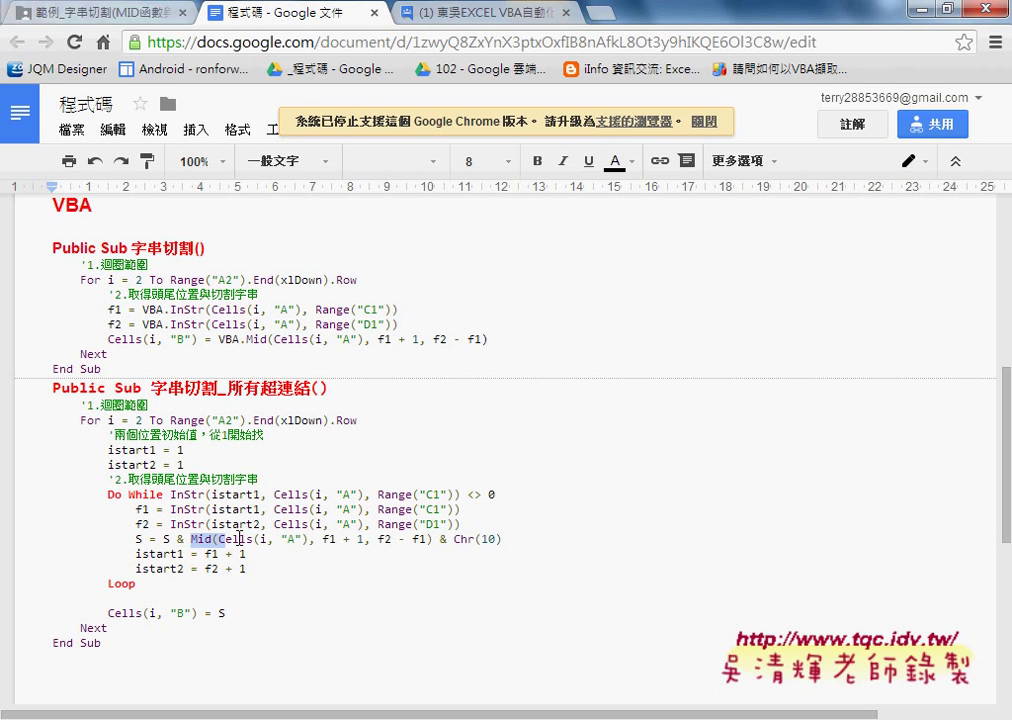
pyautogui.moveTo(507, 540); pyautogui.dragTo(442, 541)
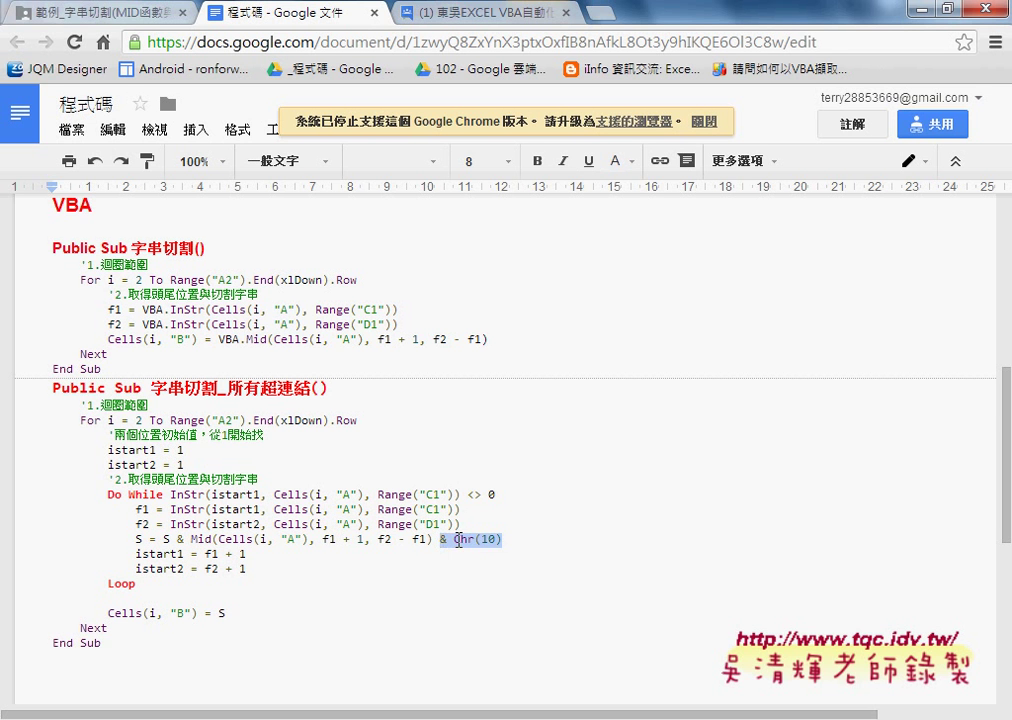
pyautogui.click(162, 541)
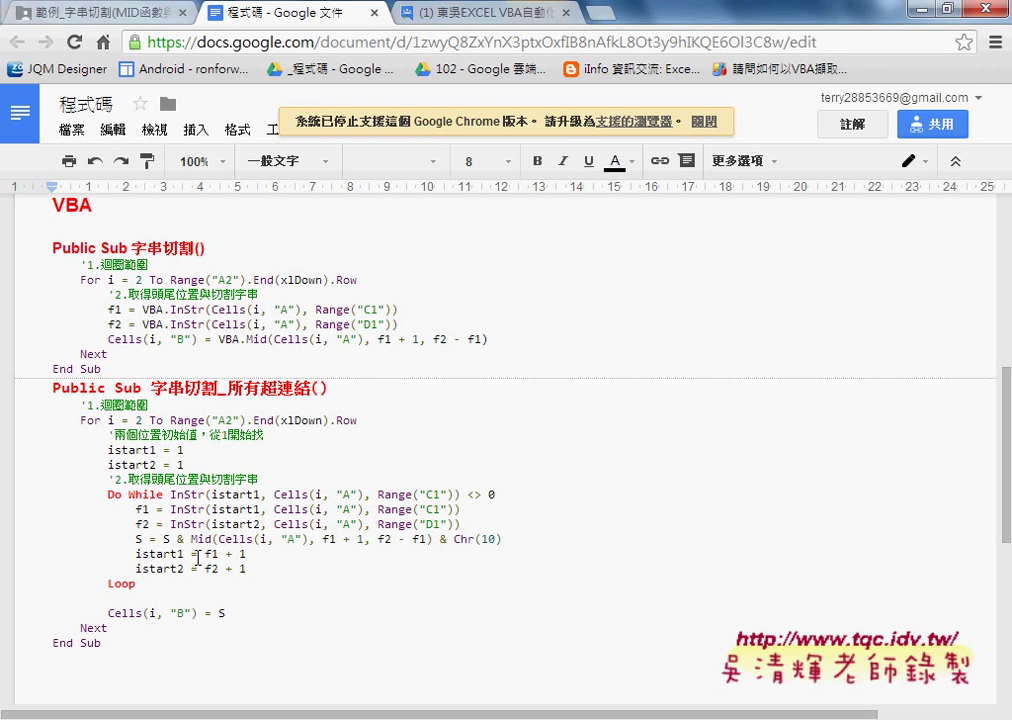
# Step: Point out istart1 = f1 + 1 and the final column-B assignment, then select the whole macro
pyautogui.moveTo(246, 554); pyautogui.dragTo(136, 554)
pyautogui.moveTo(246, 554); pyautogui.dragTo(206, 555)
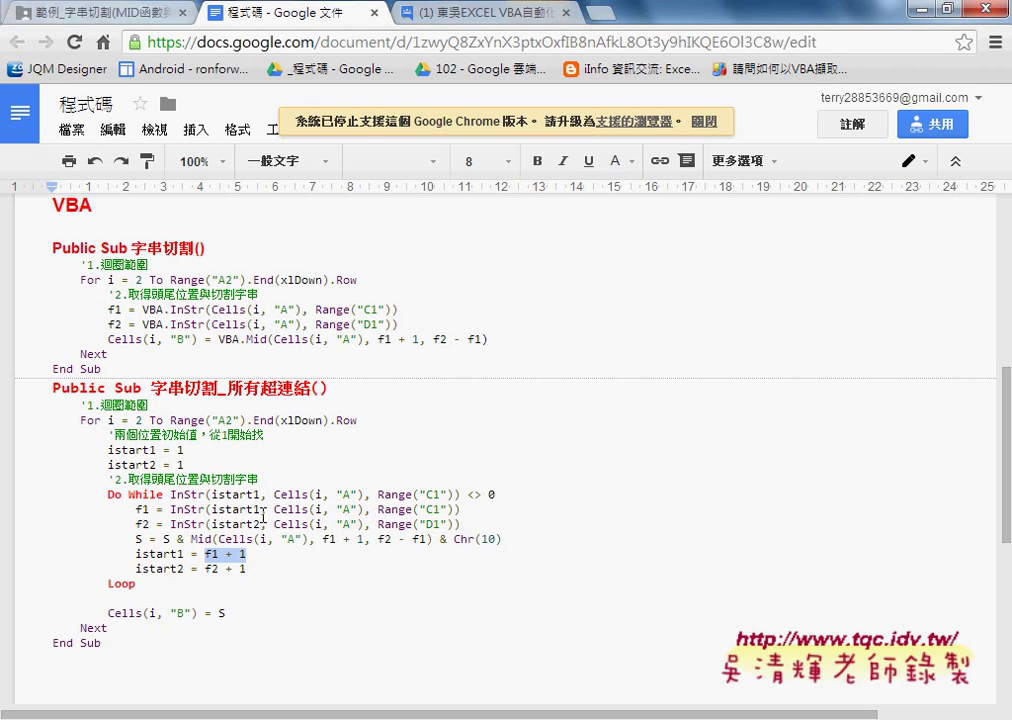
pyautogui.click(219, 613)
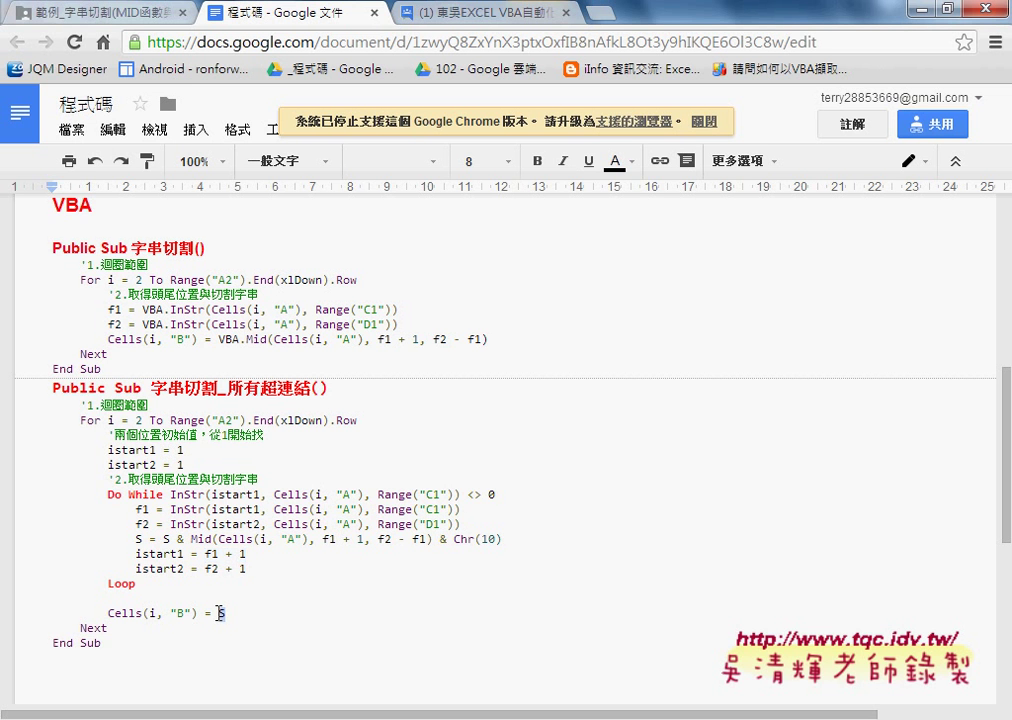
pyautogui.moveTo(101, 643); pyautogui.dragTo(35, 390)
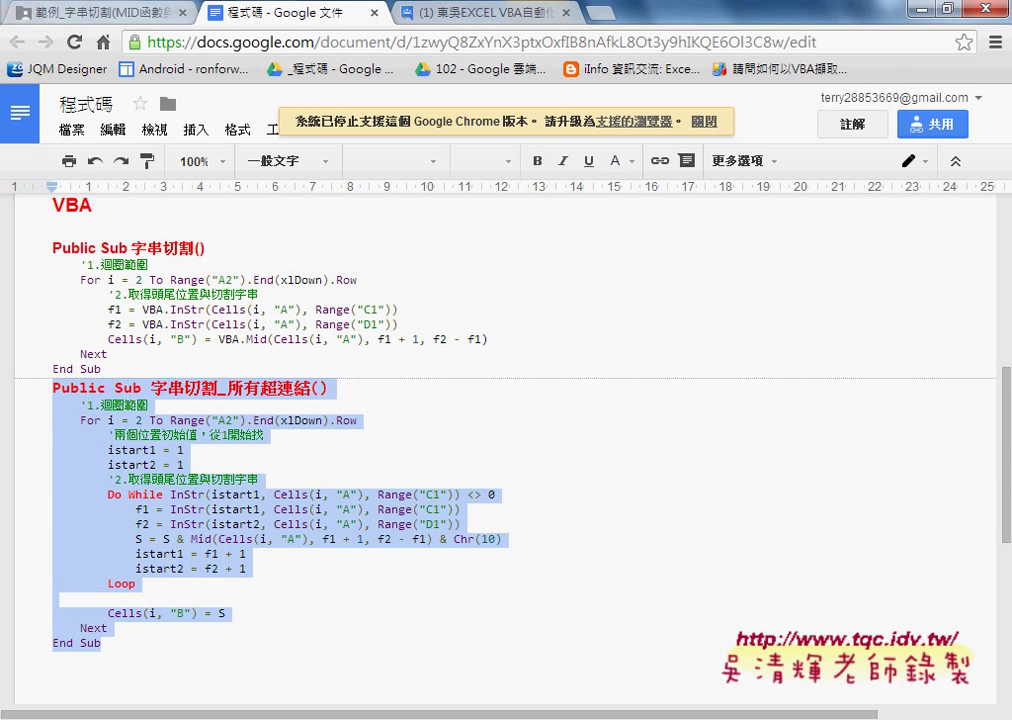
# Step: In the Excel workbook, clear the old formulas from B2:B605
pyautogui.click(775, 640)
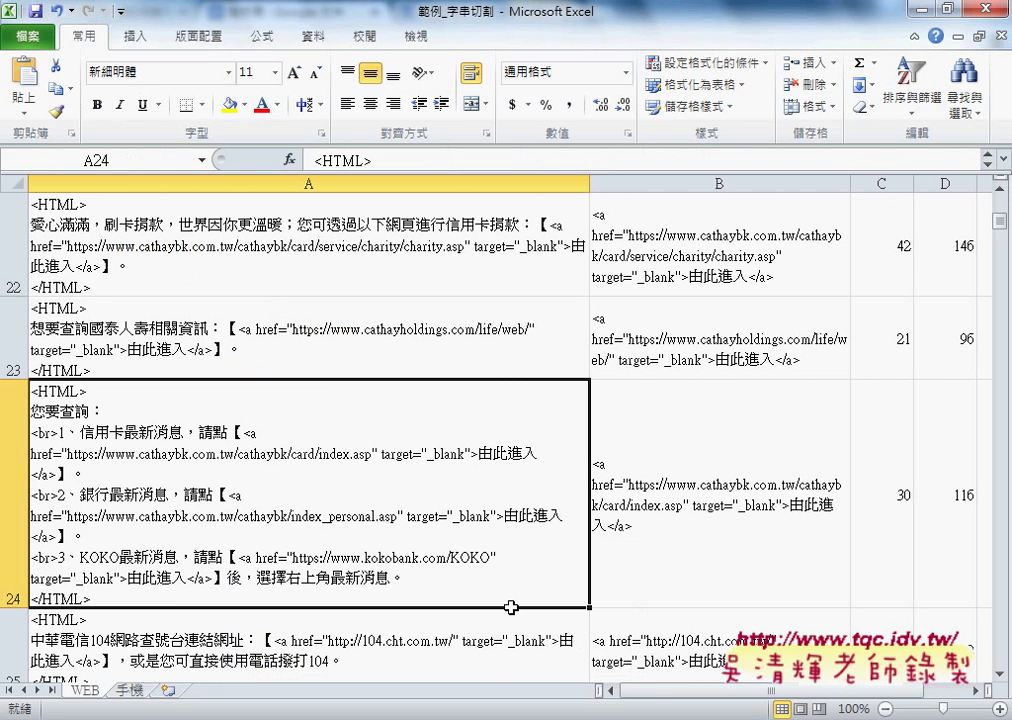
pyautogui.scroll(6, 707, 296)
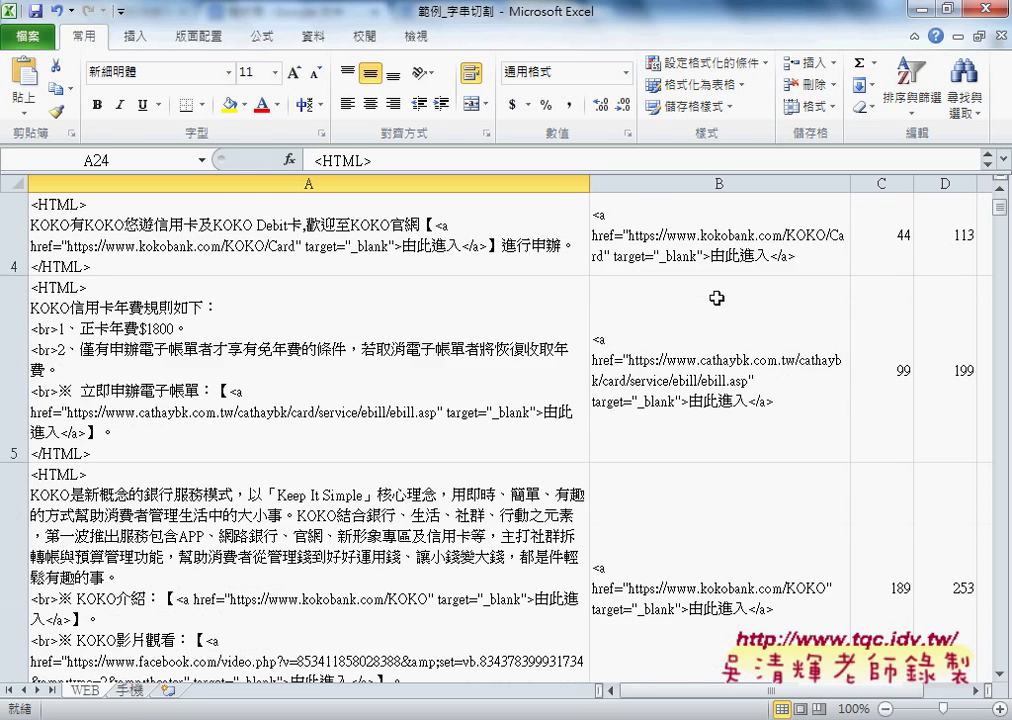
pyautogui.scroll(1, 717, 297)
pyautogui.click(717, 297)
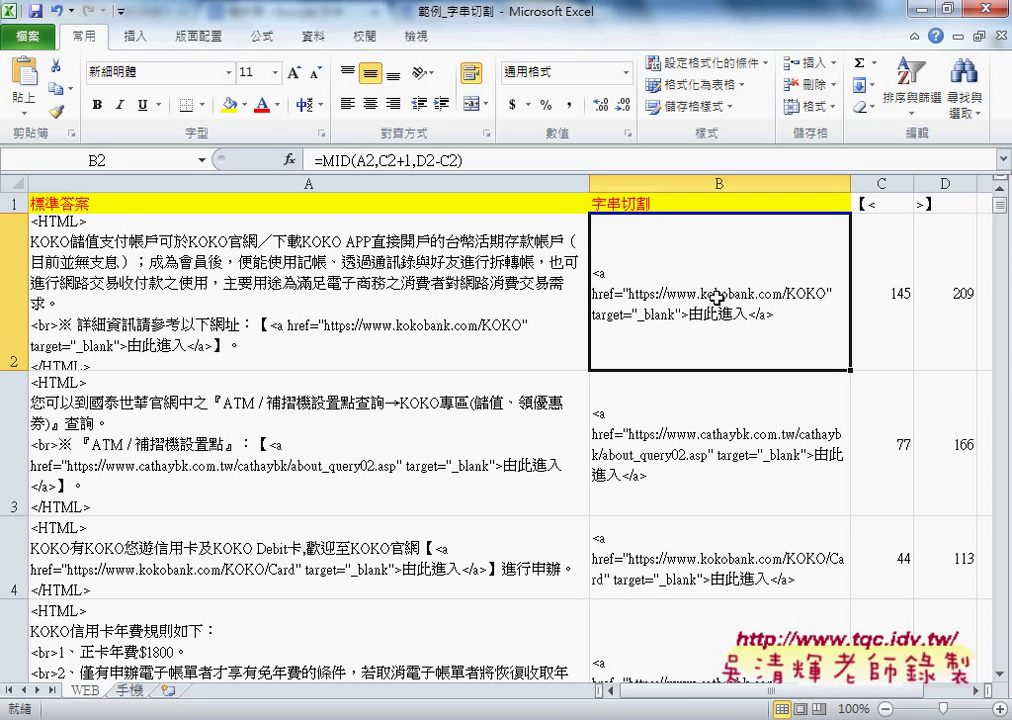
pyautogui.hotkey('ctrl', 'shift', 'Down')
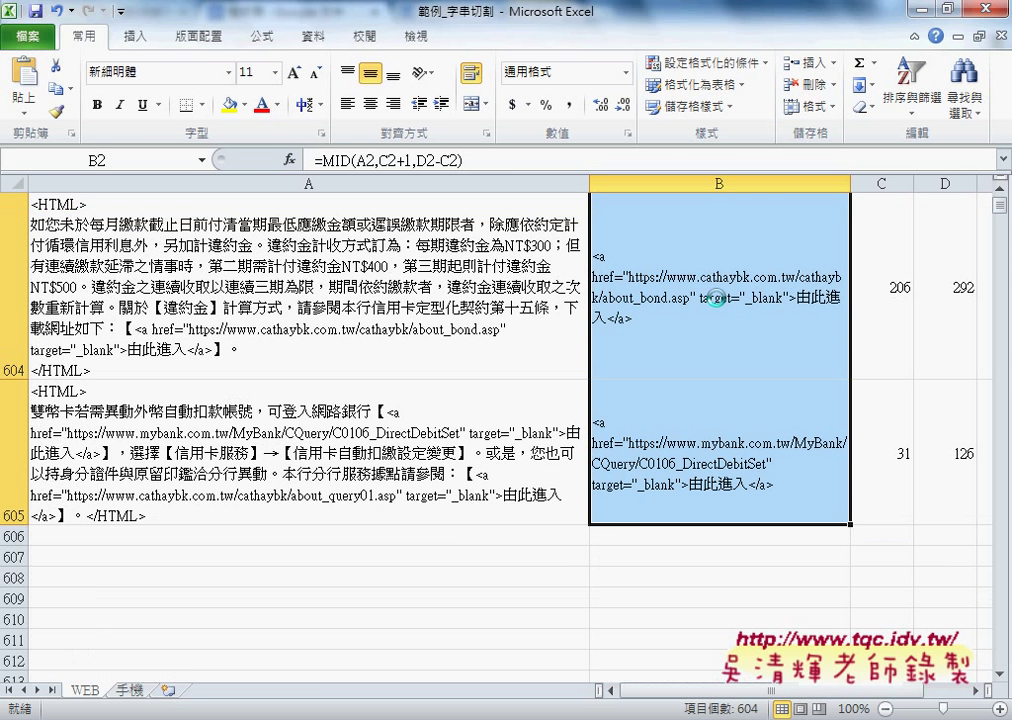
pyautogui.press('Delete')
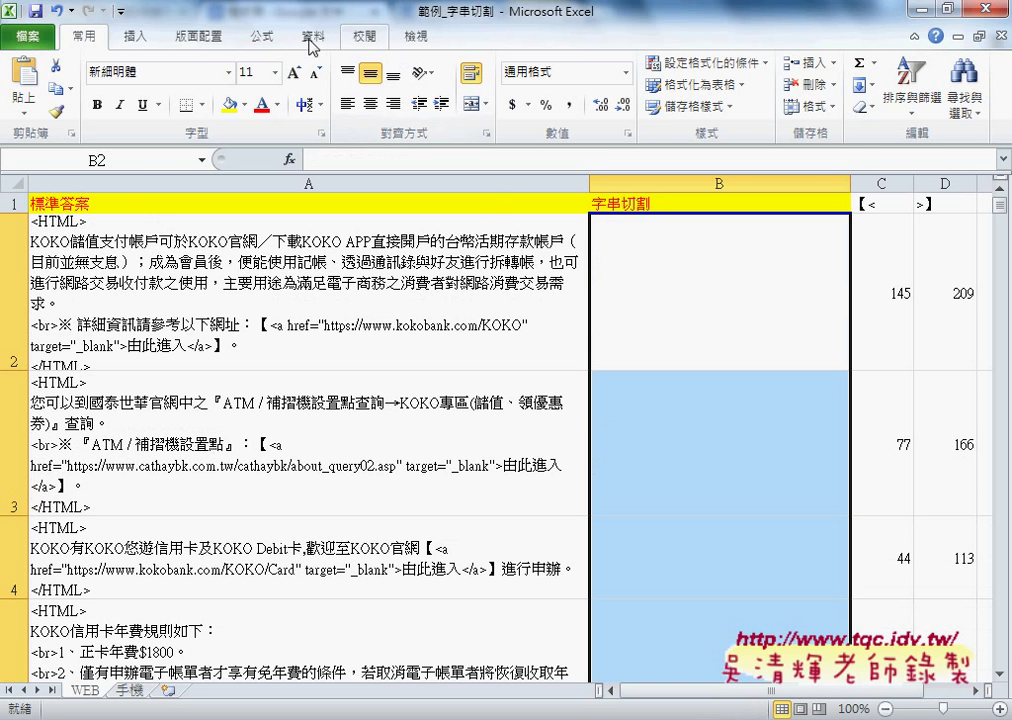
# Step: Enable the 開發人員 (Developer) ribbon tab in Options and launch the Visual Basic editor
pyautogui.click(121, 12)
pyautogui.click(172, 346)
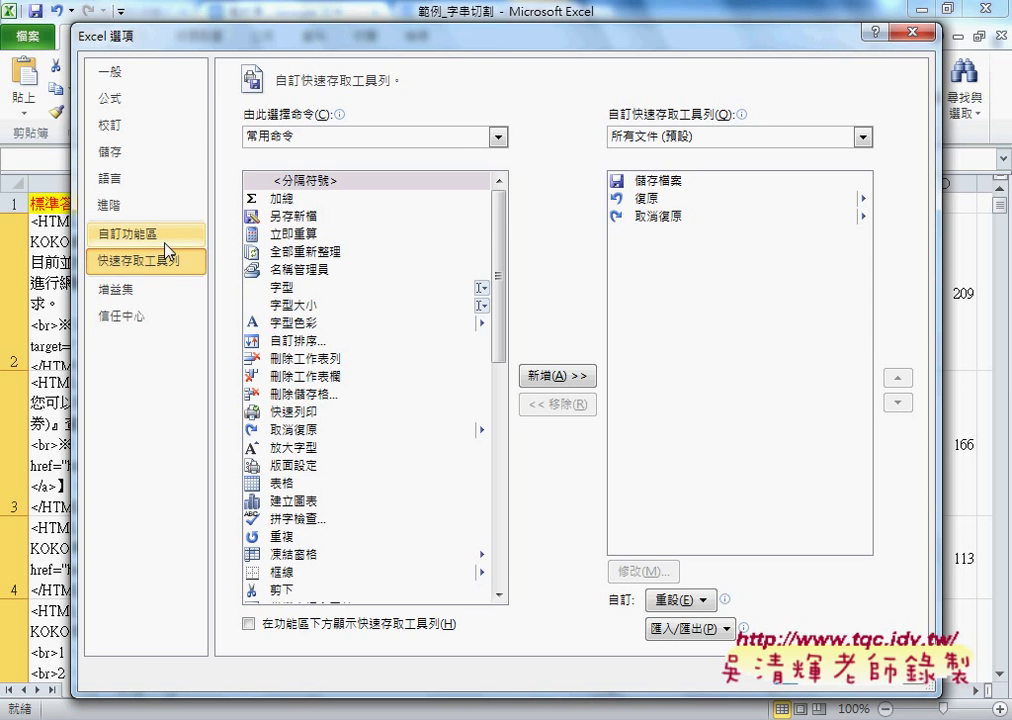
pyautogui.click(165, 240)
pyautogui.click(612, 431)
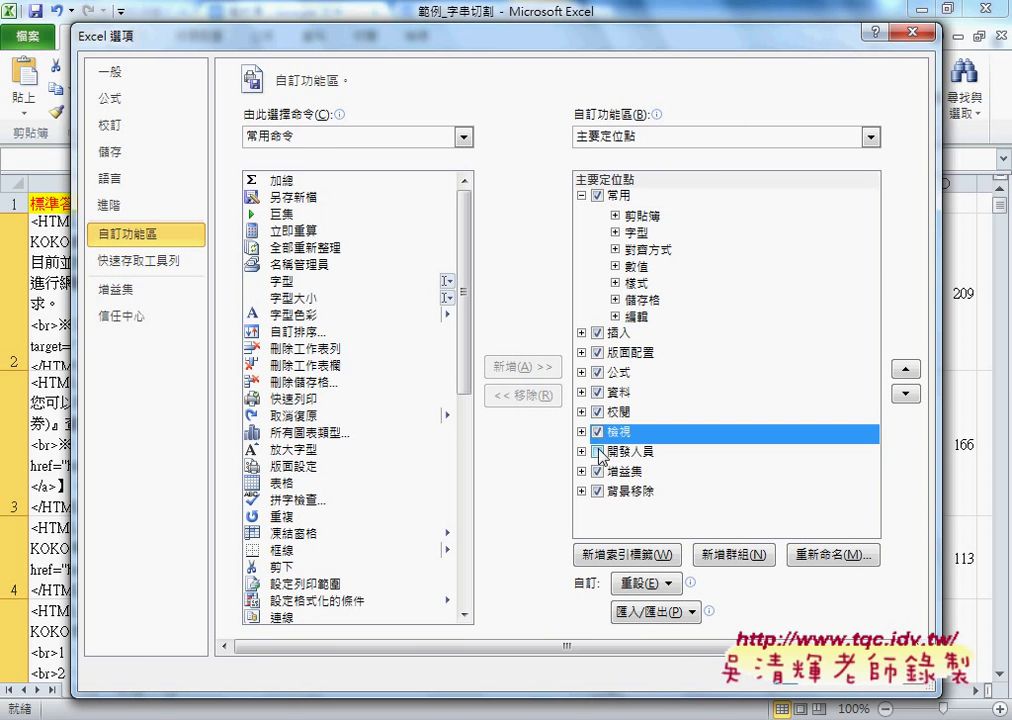
pyautogui.click(598, 452)
pyautogui.click(820, 677)
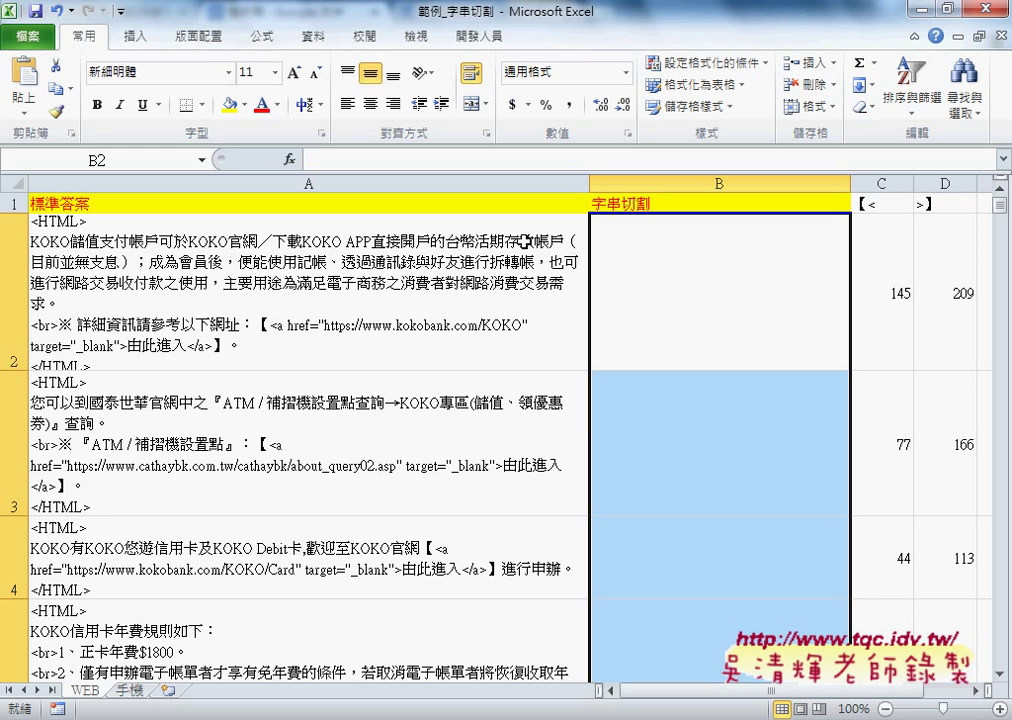
pyautogui.click(479, 36)
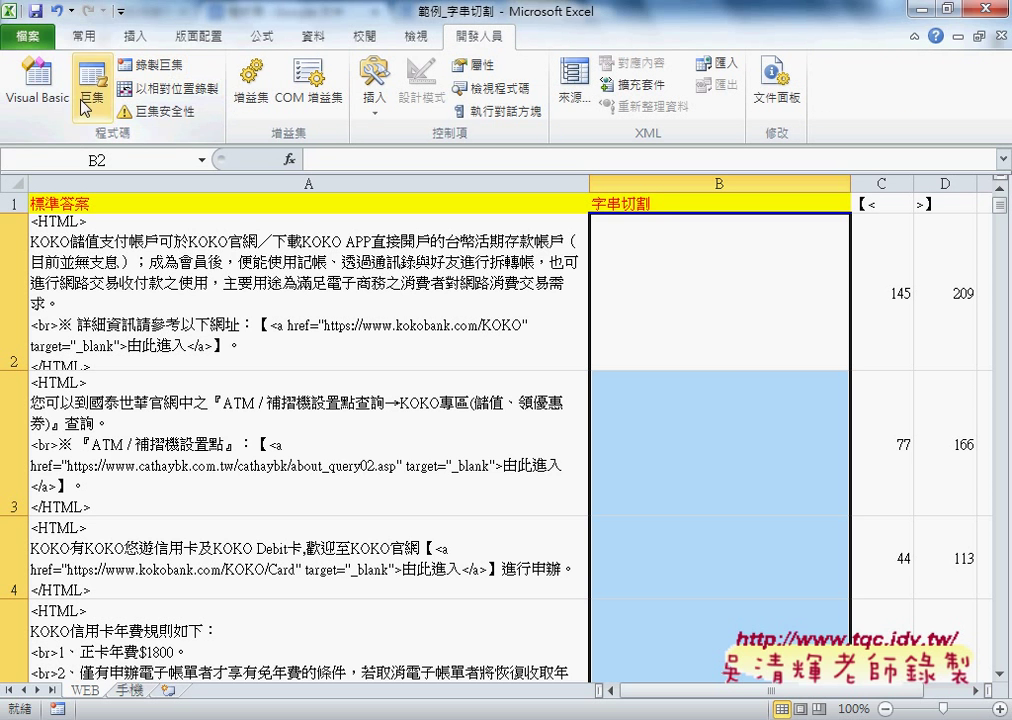
pyautogui.click(40, 80)
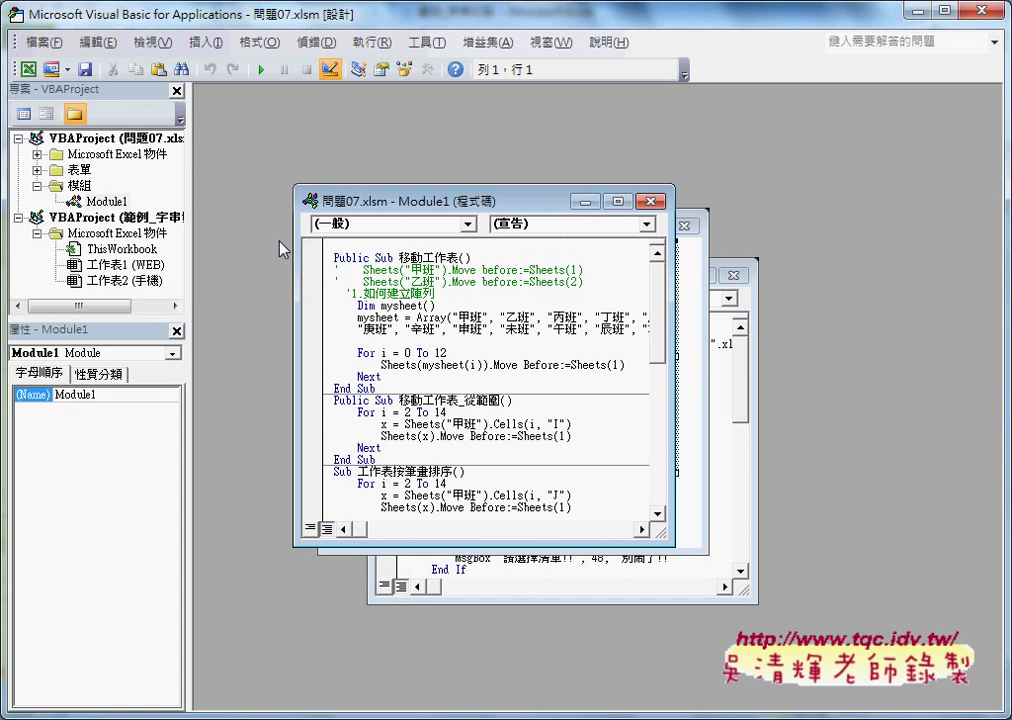
# Step: Close the other open code windows, collapse the 問題07 project and widen the project tree
pyautogui.click(650, 201)
pyautogui.click(624, 219)
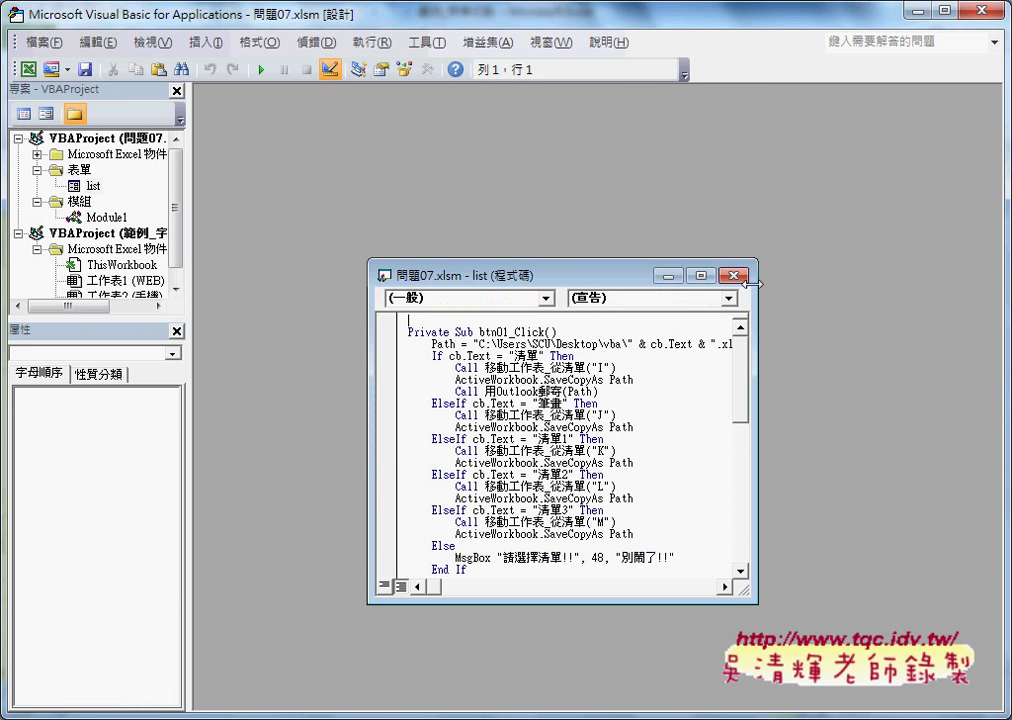
pyautogui.click(734, 275)
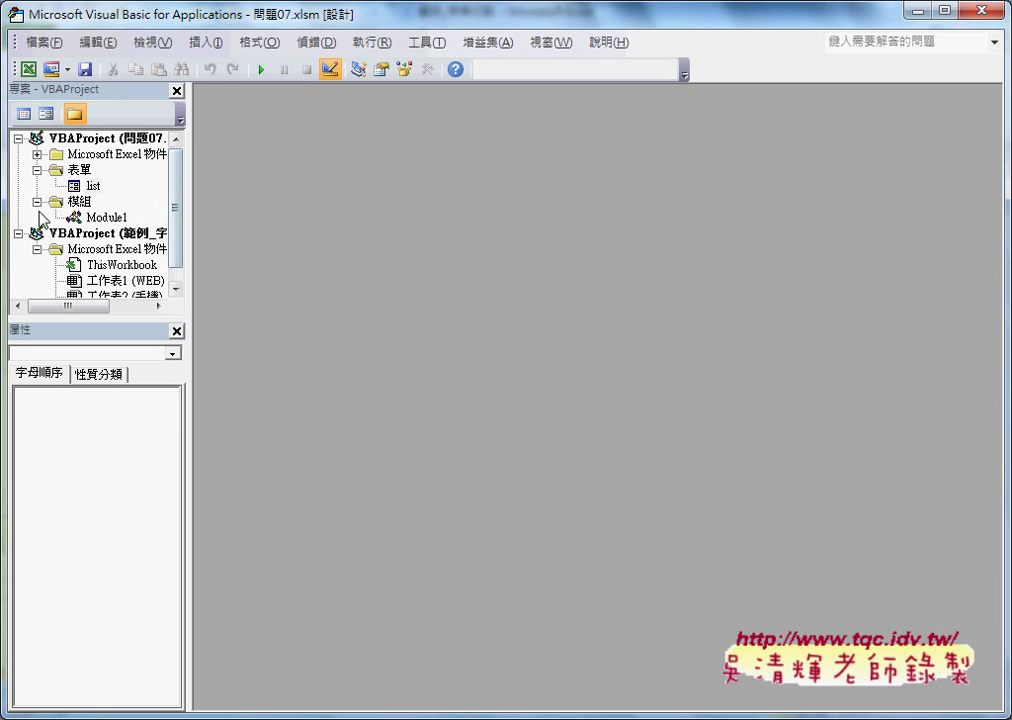
pyautogui.click(18, 138)
pyautogui.moveTo(190, 174); pyautogui.dragTo(333, 170)
# Step: Insert Module1 into the 範例_字串切割 project and paste the copied macro into it
pyautogui.rightClick(143, 154)
pyautogui.moveTo(218, 242)
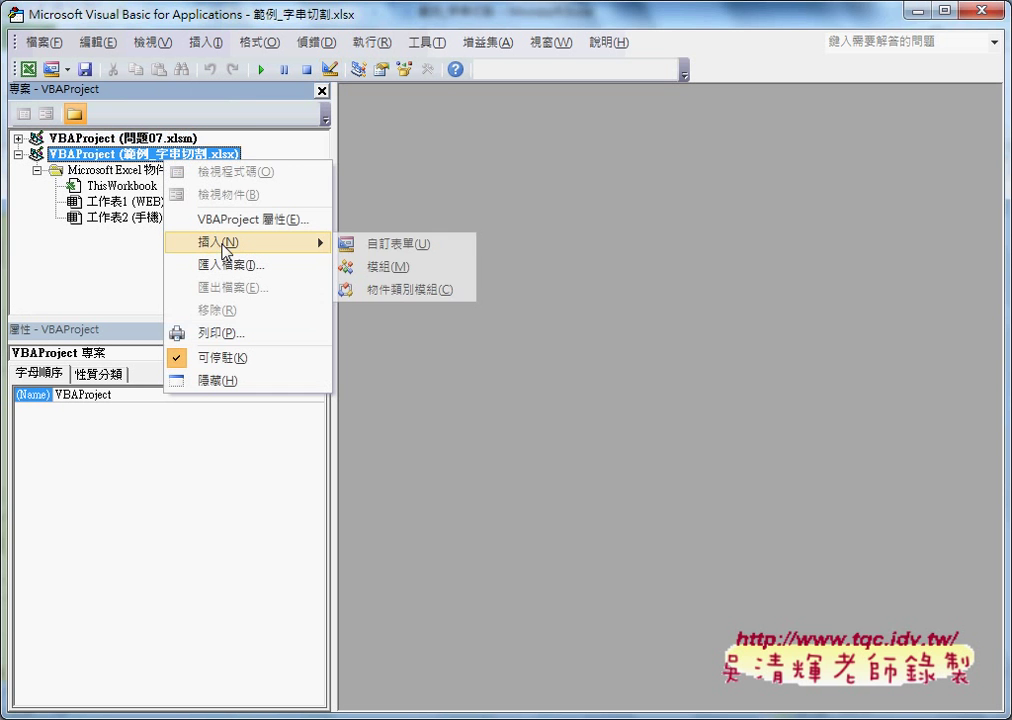
pyautogui.click(396, 268)
pyautogui.doubleClick(528, 210)
pyautogui.rightClick(410, 224)
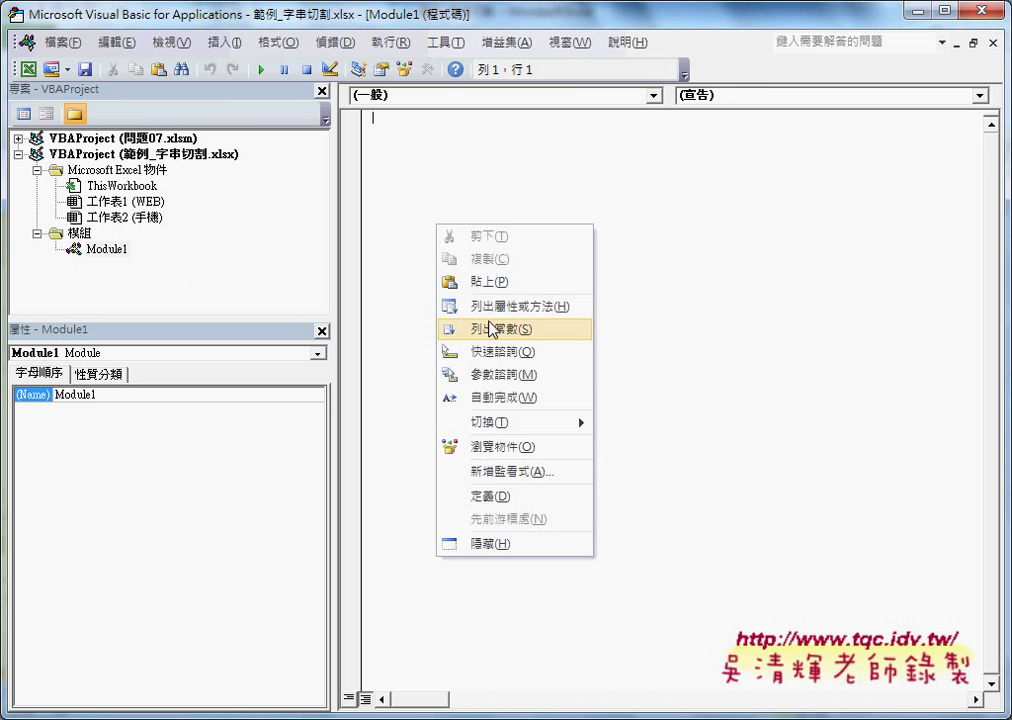
pyautogui.click(468, 281)
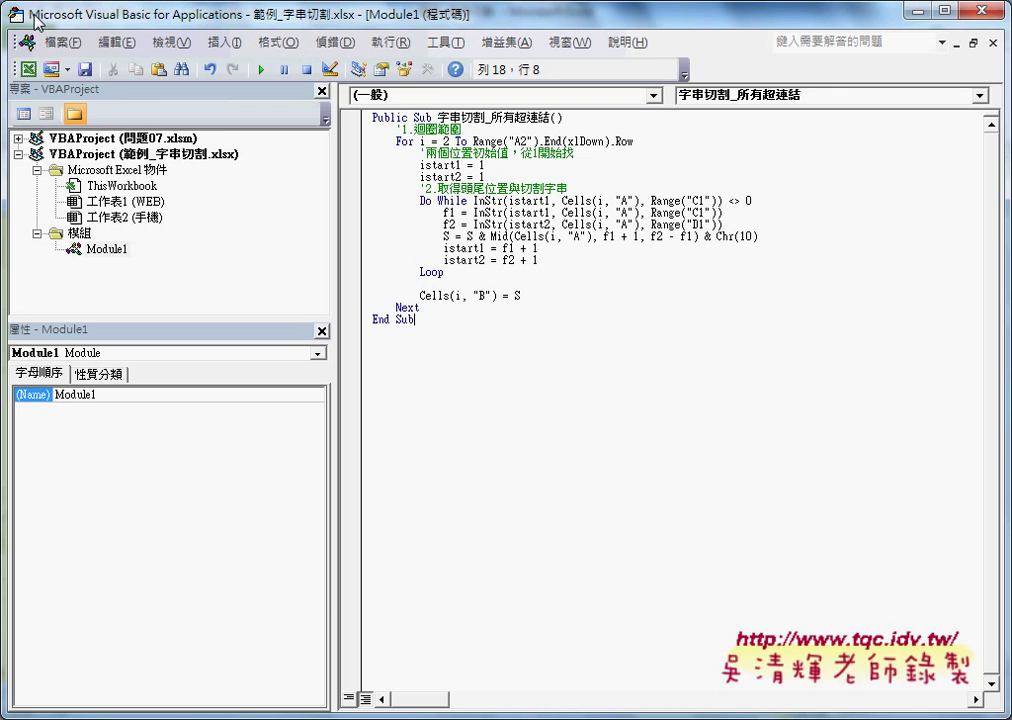
# Step: Restore the editor to a smaller window, narrow its side panes and move it top-left
pyautogui.moveTo(28, 16)
pyautogui.mouseDown()
pyautogui.moveTo(195, 120)
pyautogui.moveTo(438, 216)
pyautogui.mouseUp()
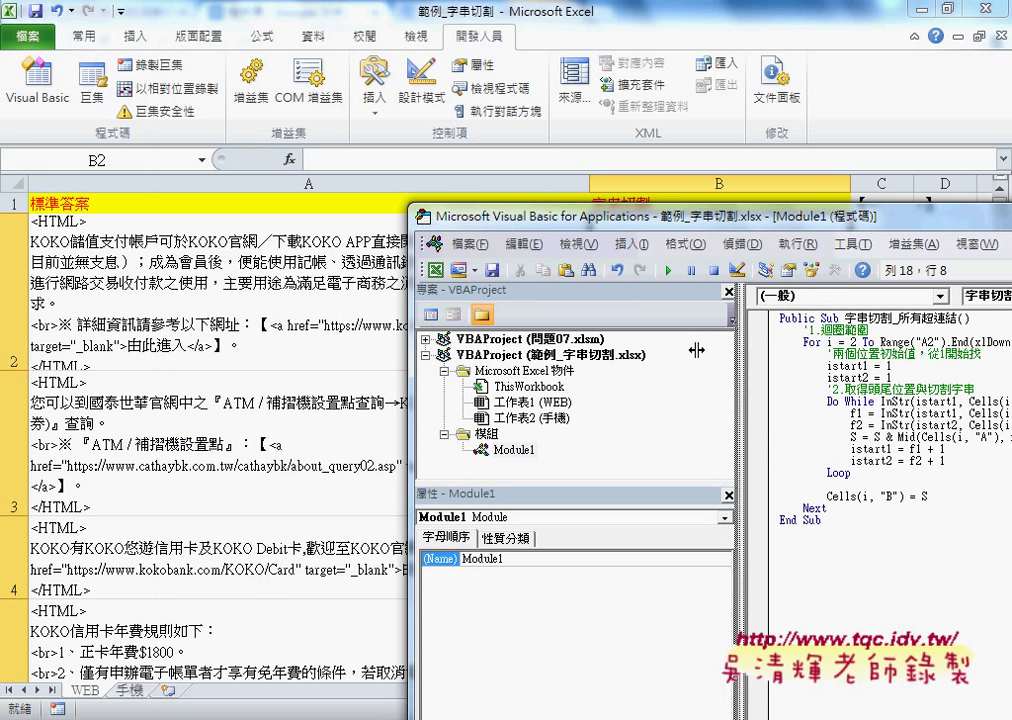
pyautogui.moveTo(748, 358); pyautogui.dragTo(520, 358)
pyautogui.moveTo(636, 219); pyautogui.dragTo(131, 116)
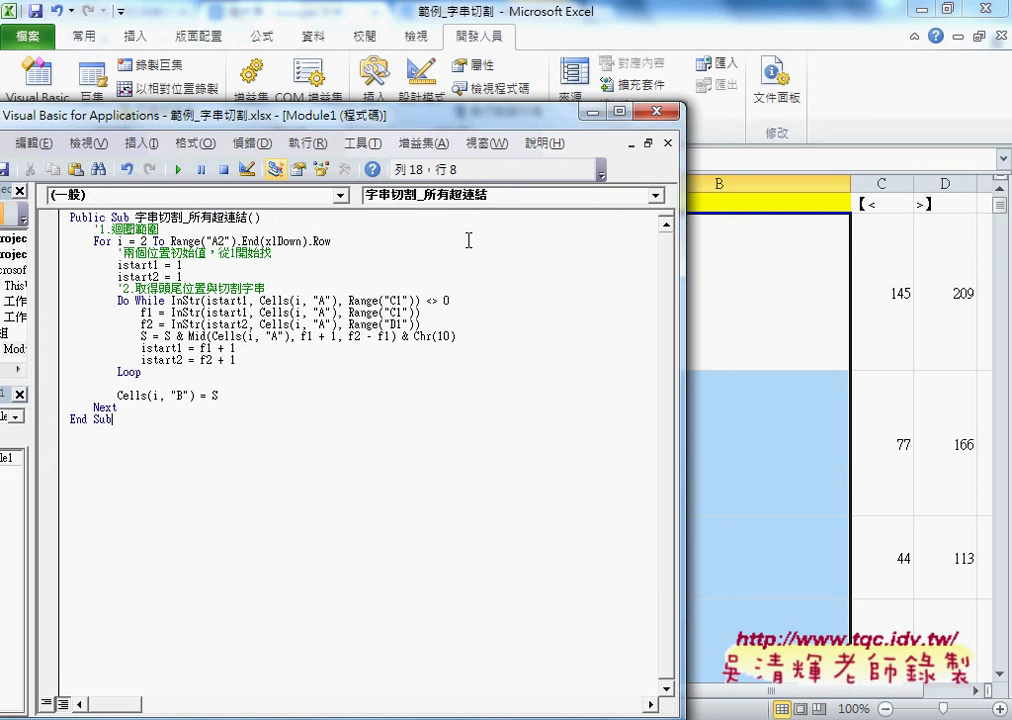
# Step: Narrow the VBA editor beside column B and highlight Do While and its InStr start-marker search
pyautogui.moveTo(671, 290); pyautogui.dragTo(487, 290)
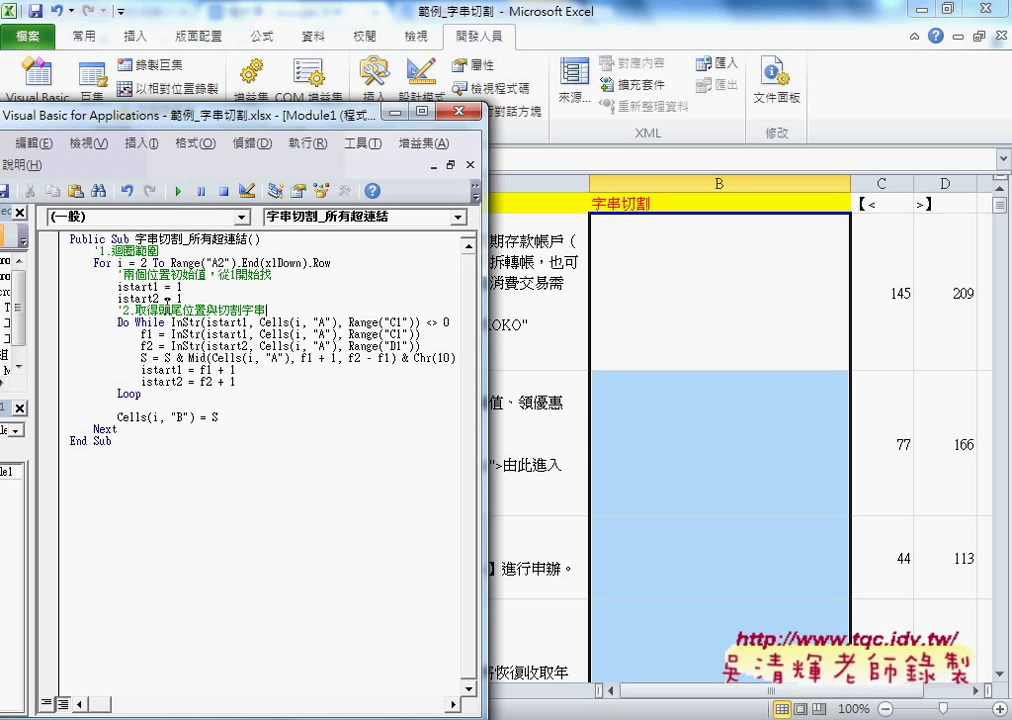
pyautogui.moveTo(117, 323); pyautogui.dragTo(149, 323)
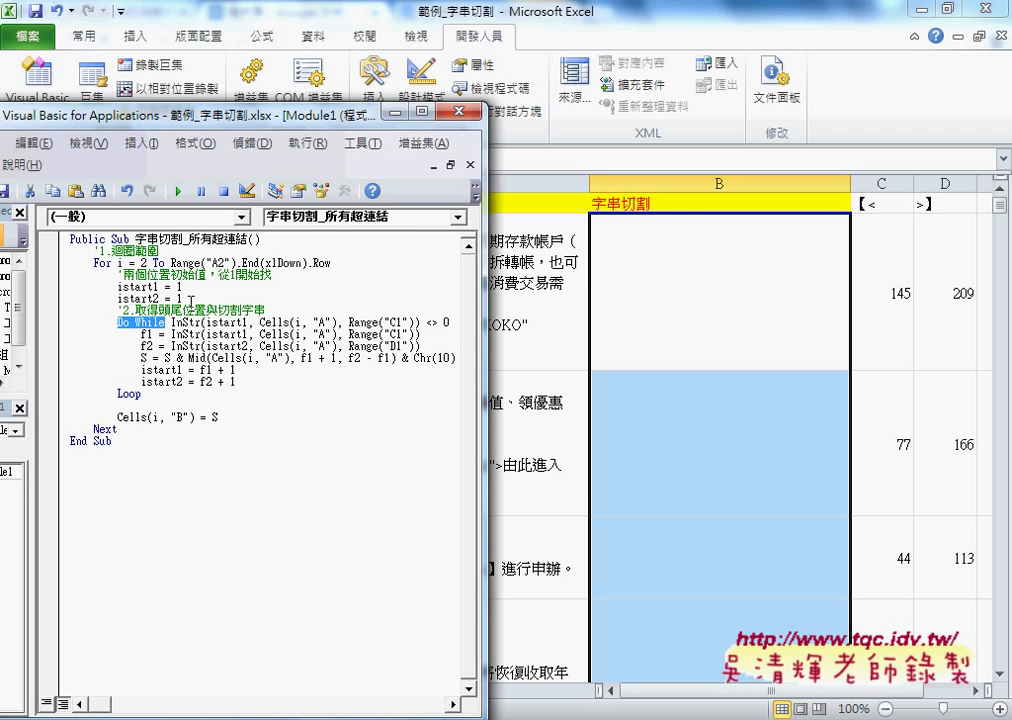
pyautogui.moveTo(176, 322); pyautogui.dragTo(415, 322)
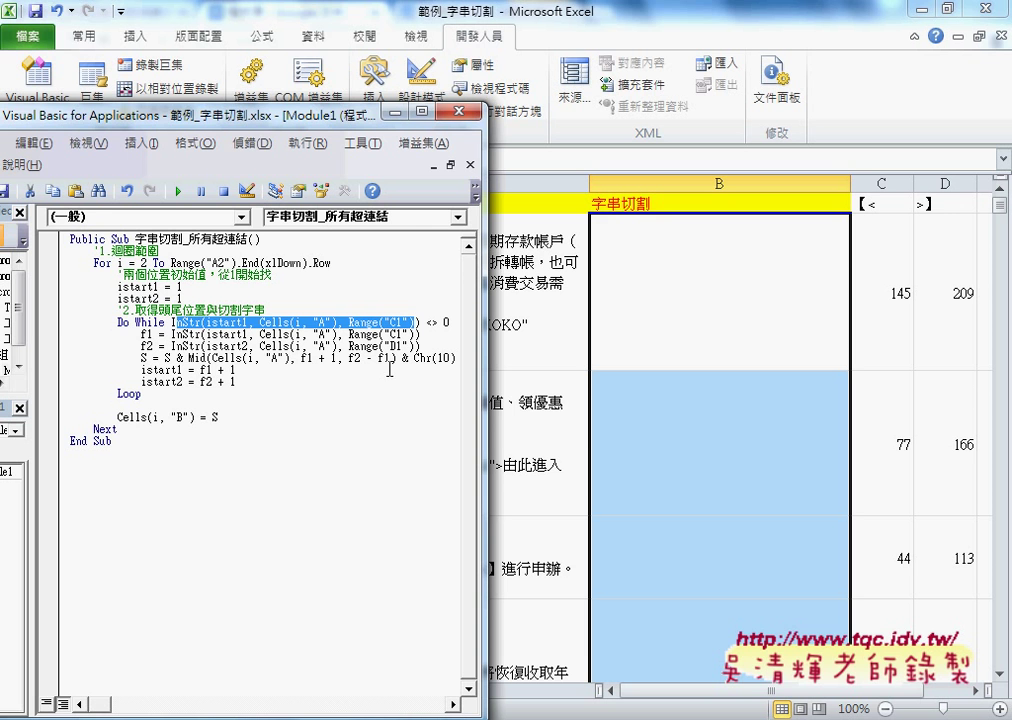
# Step: Break on the Do While line, run the macro, and step with F8 until B2 and B3 fill
pyautogui.click(47, 322)
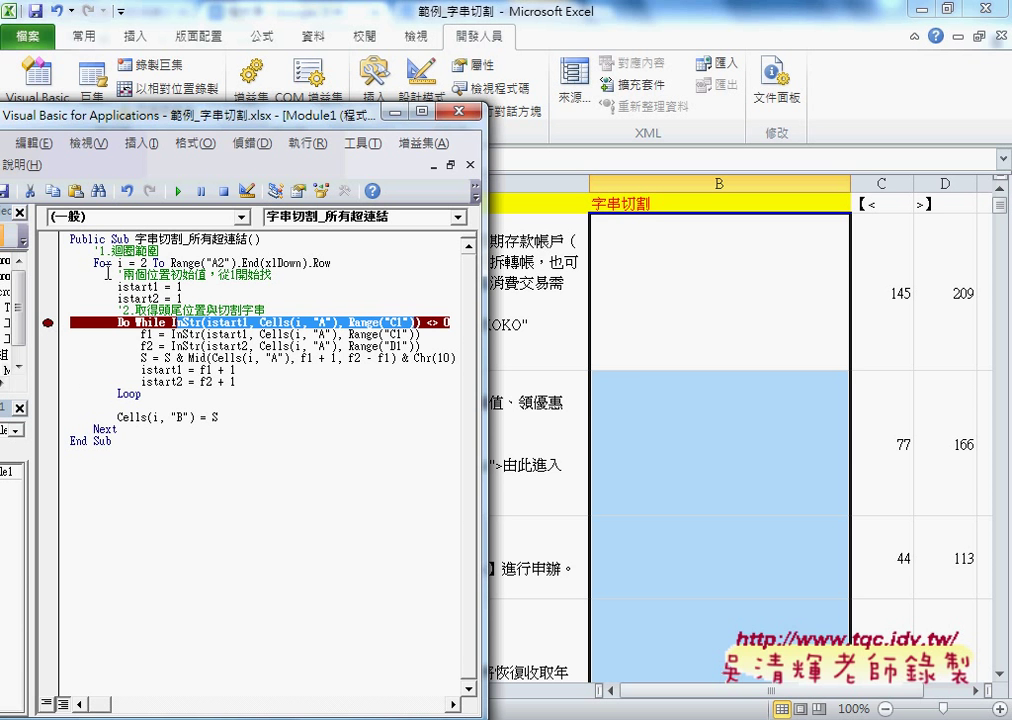
pyautogui.click(177, 191)
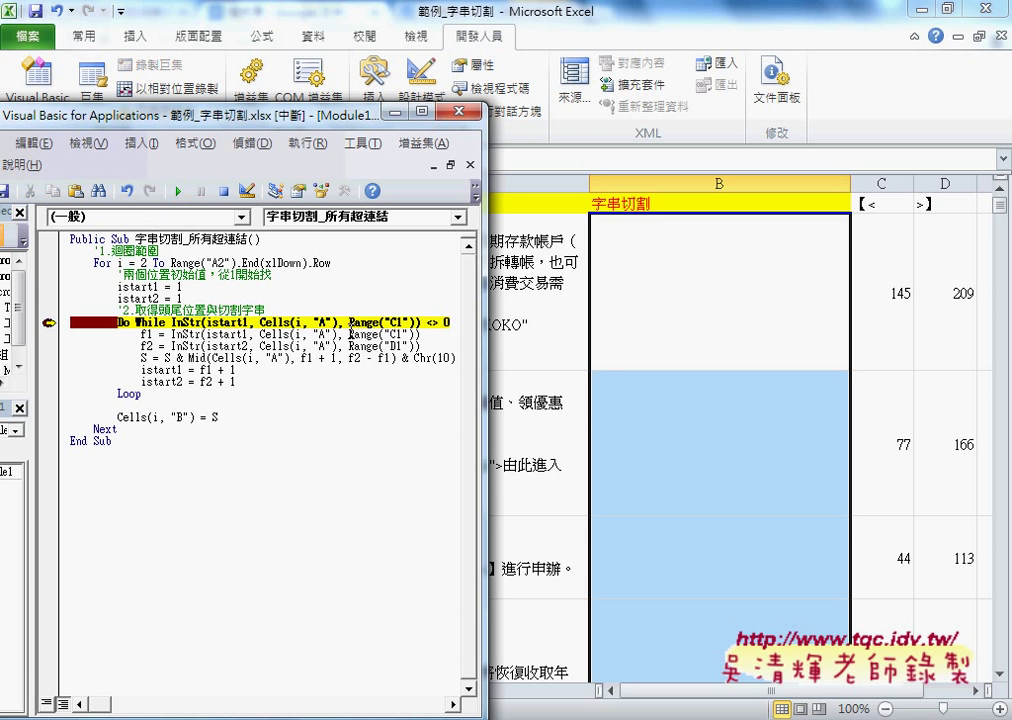
pyautogui.moveTo(285, 321)
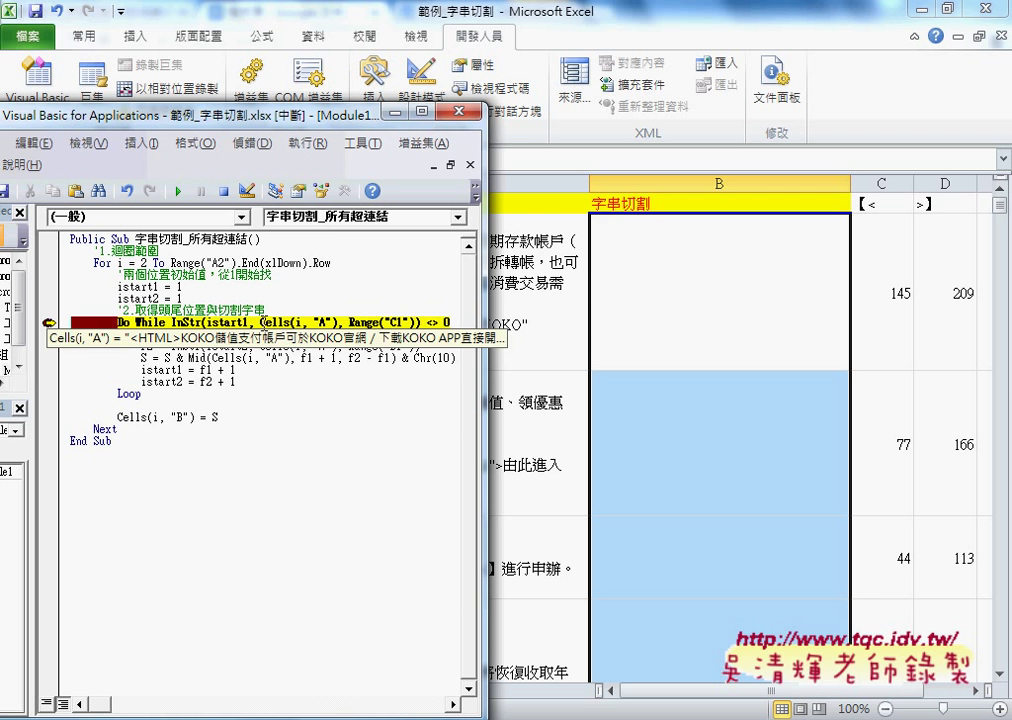
pyautogui.moveTo(193, 322)
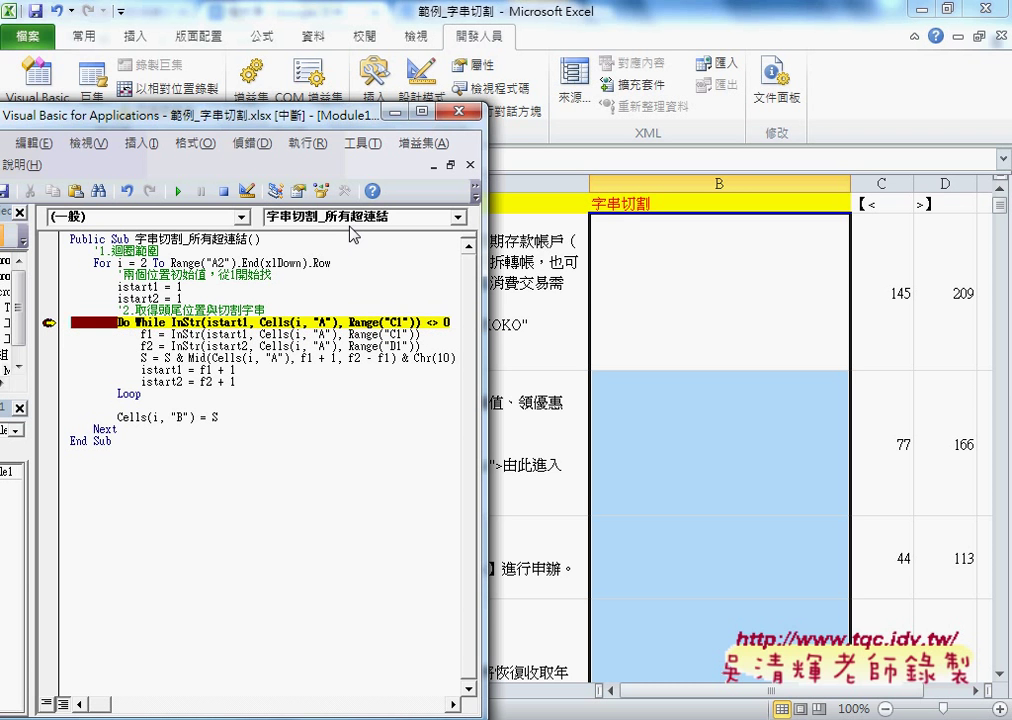
pyautogui.press('F8')
pyautogui.press('F8')
pyautogui.press('F8')
pyautogui.press('F8')
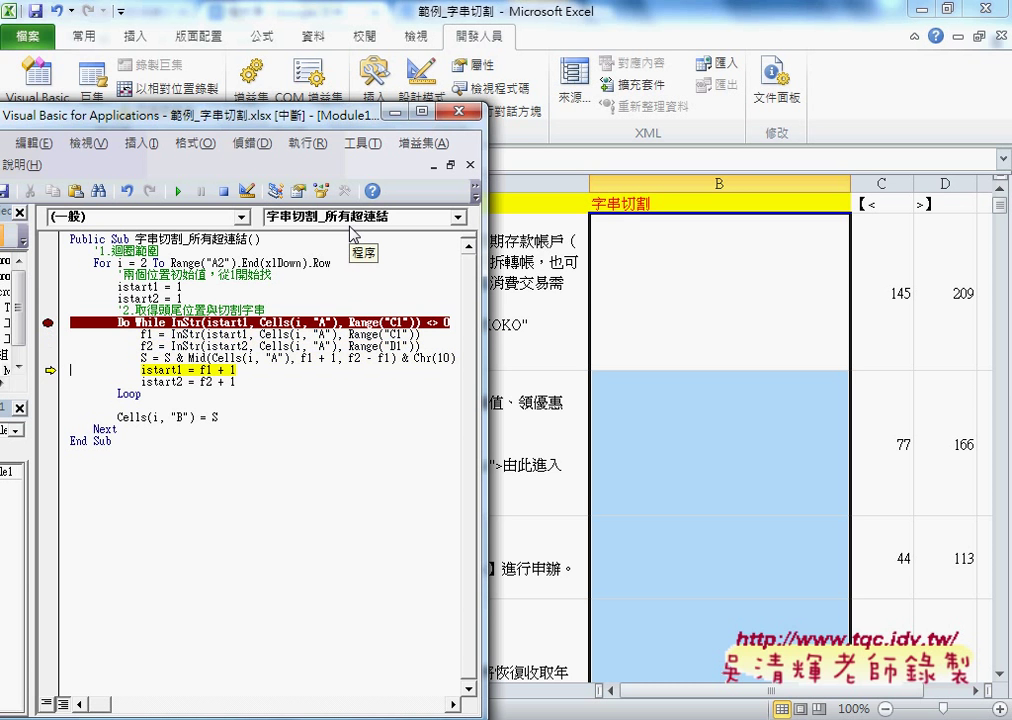
pyautogui.press('F8')
pyautogui.press('F8')
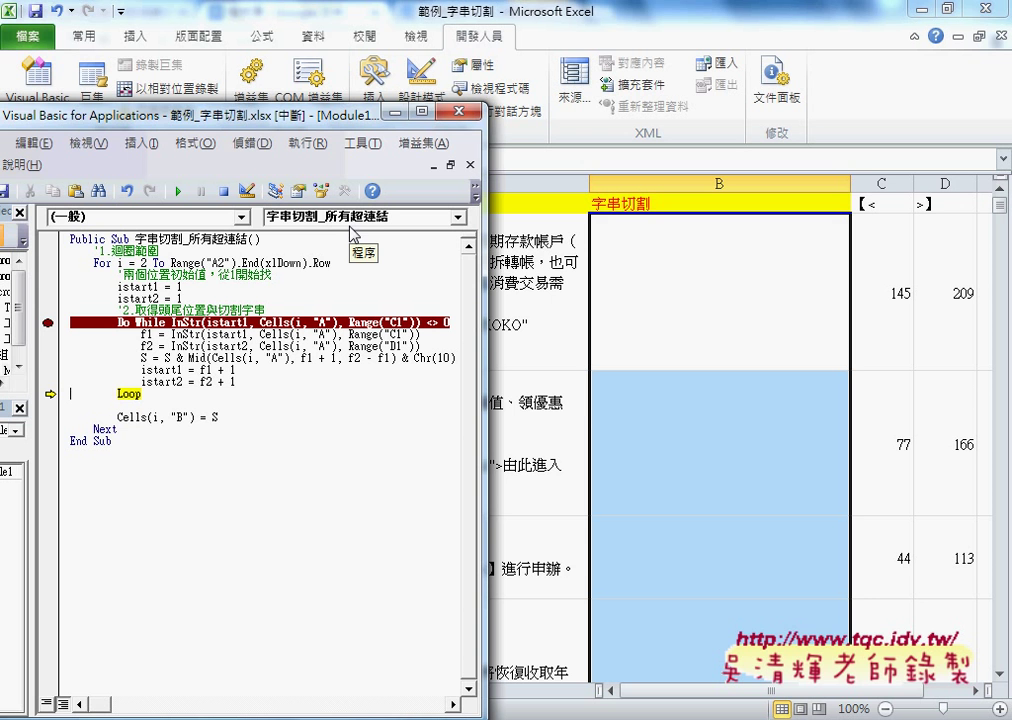
pyautogui.moveTo(166, 372)
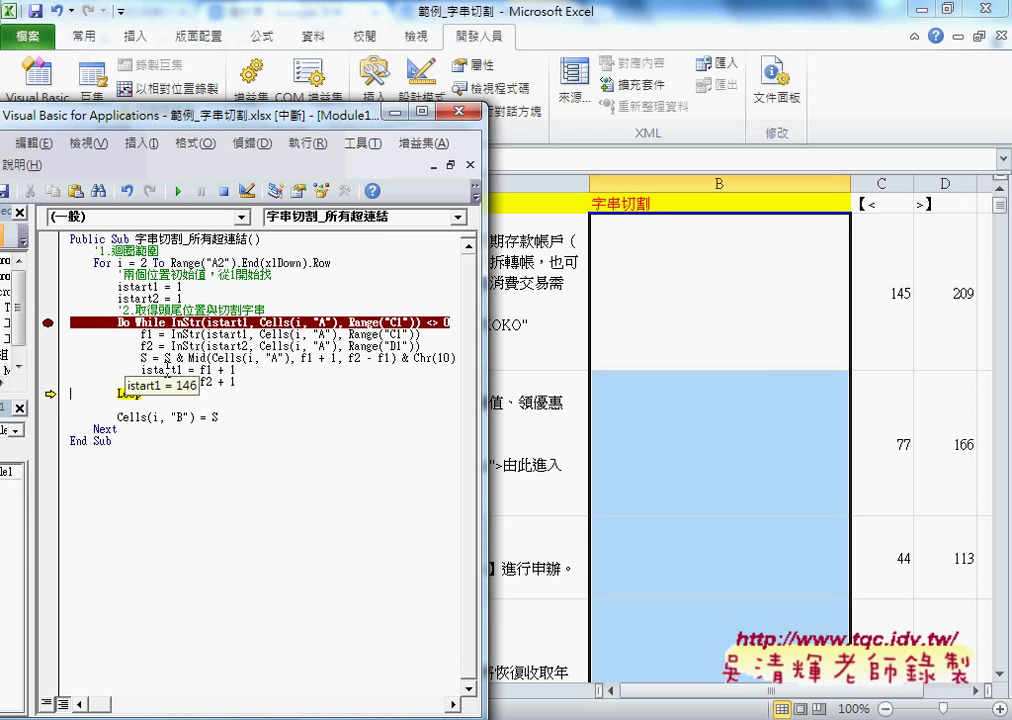
pyautogui.press('F8')
pyautogui.press('F8')
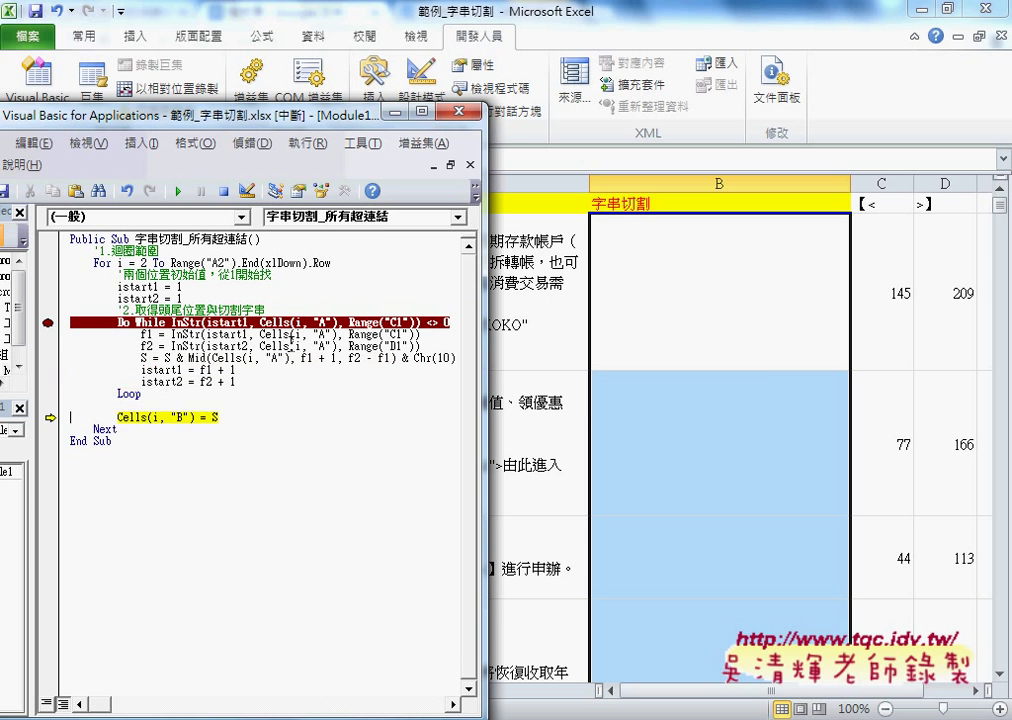
pyautogui.press('F8')
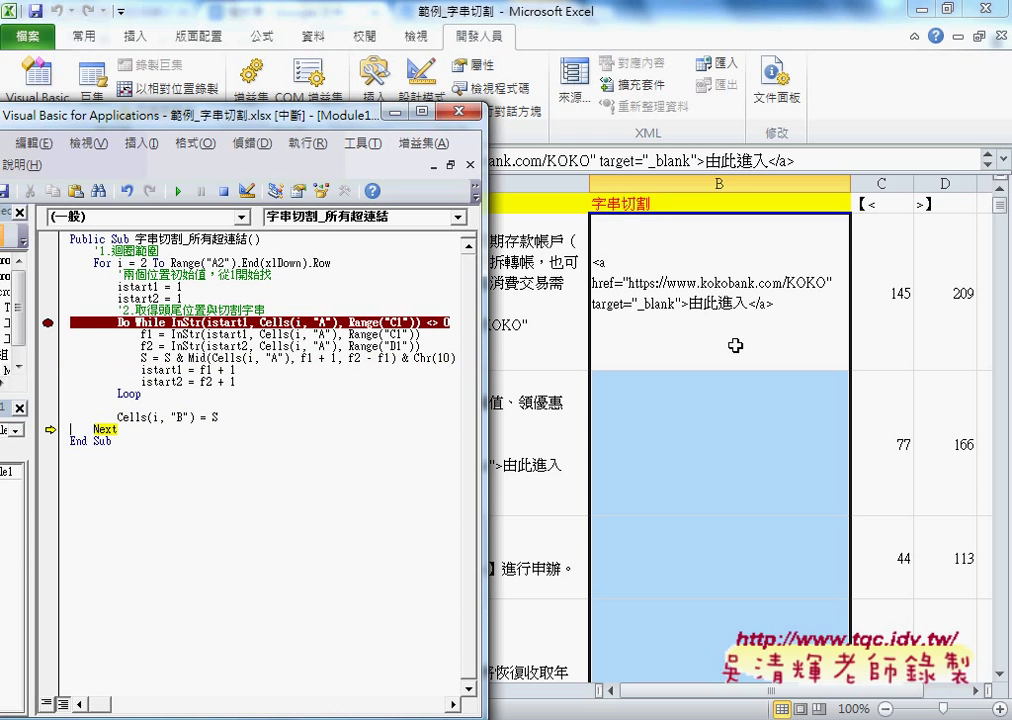
pyautogui.press('F8')
pyautogui.press('F8')
pyautogui.press('F8')
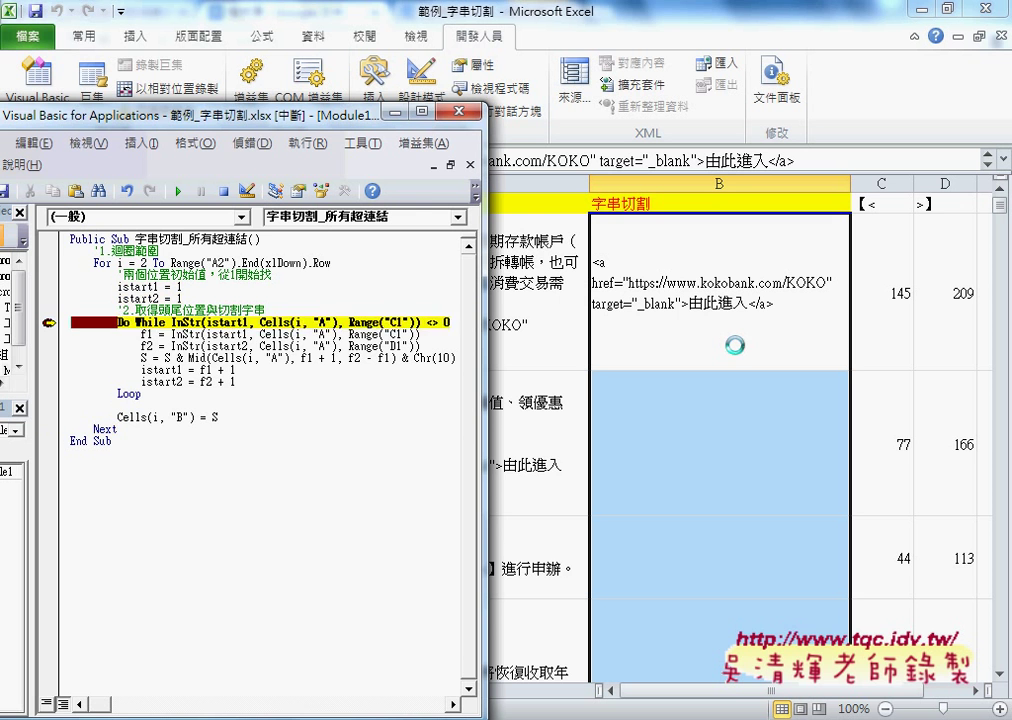
pyautogui.press('F8')
pyautogui.press('F8')
pyautogui.press('F8')
pyautogui.press('F8')
pyautogui.press('F8')
pyautogui.press('F8')
pyautogui.press('F8')
pyautogui.hotkey('ctrl', 'F8')
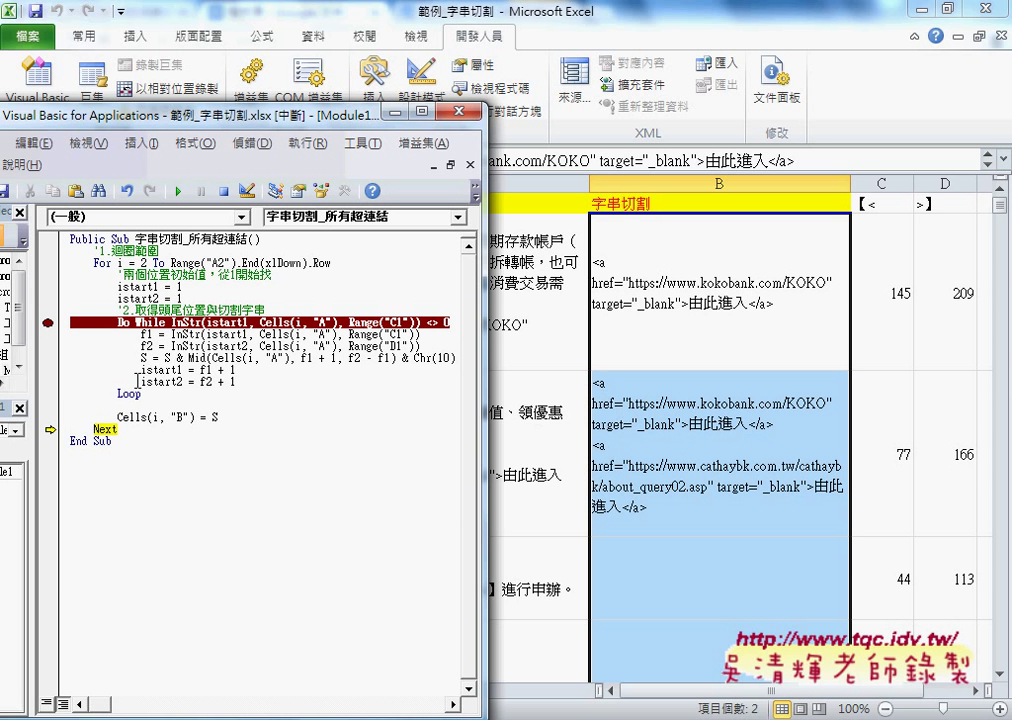
# Step: Remove the breakpoint, resume the macro to completion, and scroll through the filled column B
pyautogui.click(47, 322)
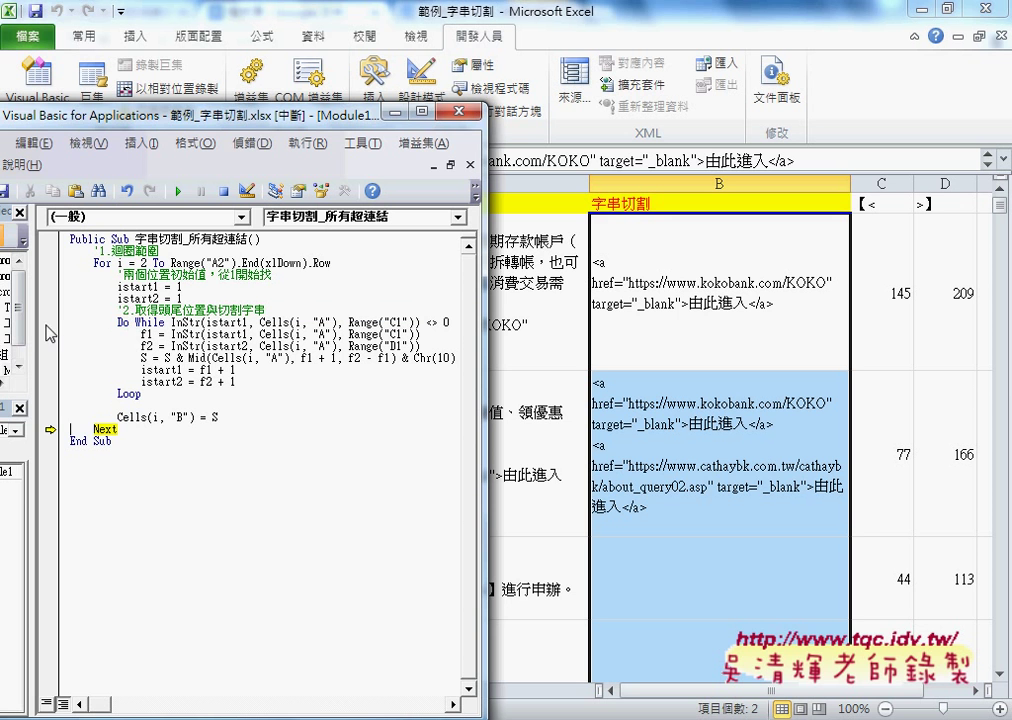
pyautogui.click(181, 195)
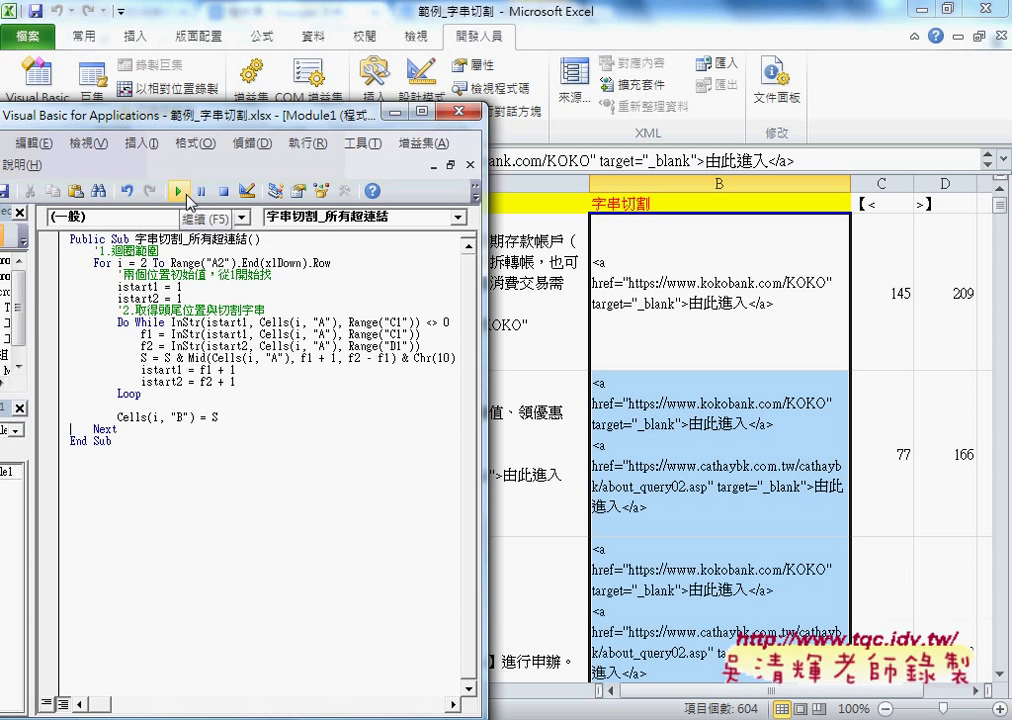
pyautogui.click(395, 112)
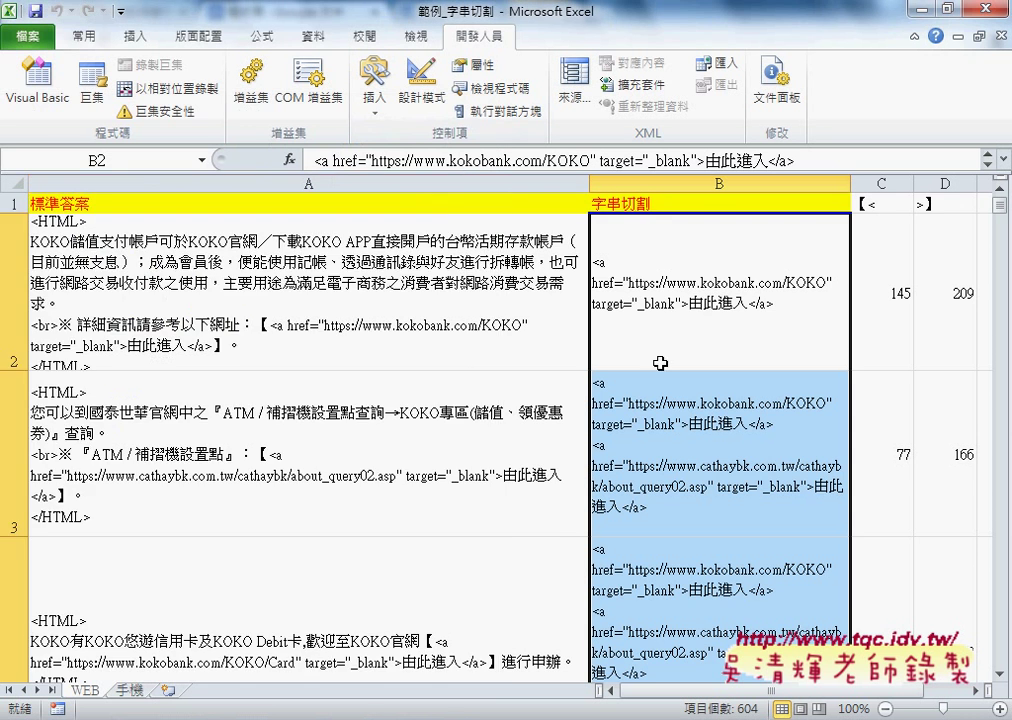
pyautogui.scroll(-2, 650, 361)
pyautogui.scroll(-3, 639, 454)
pyautogui.scroll(-1, 694, 441)
pyautogui.scroll(-1, 694, 441)
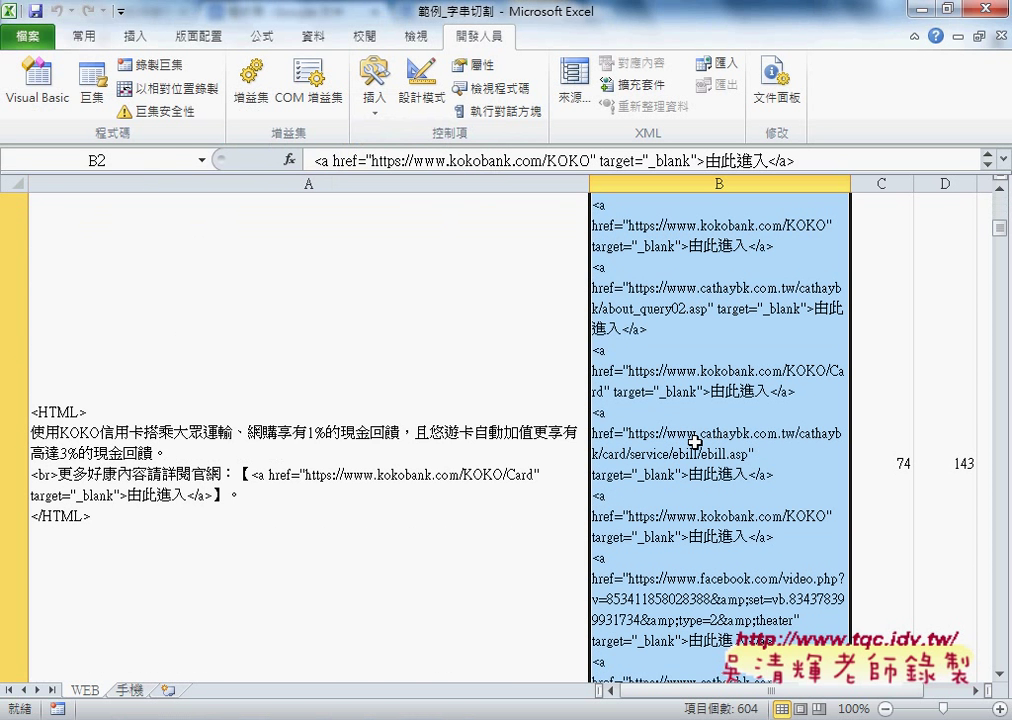
pyautogui.scroll(1, 694, 441)
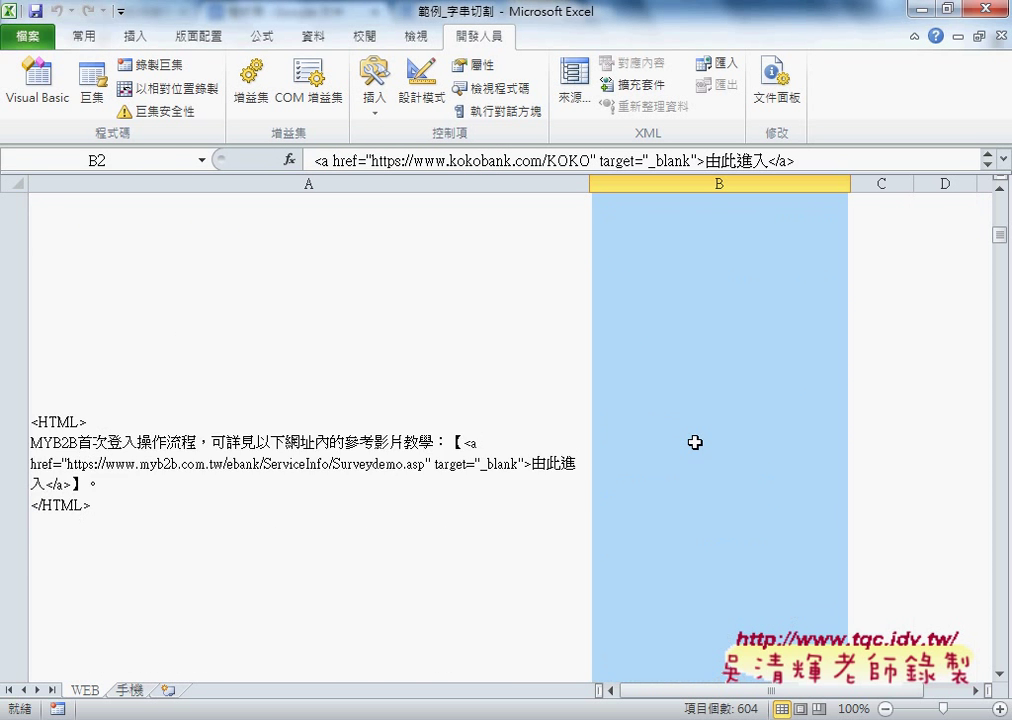
pyautogui.scroll(1, 694, 441)
pyautogui.scroll(2, 694, 441)
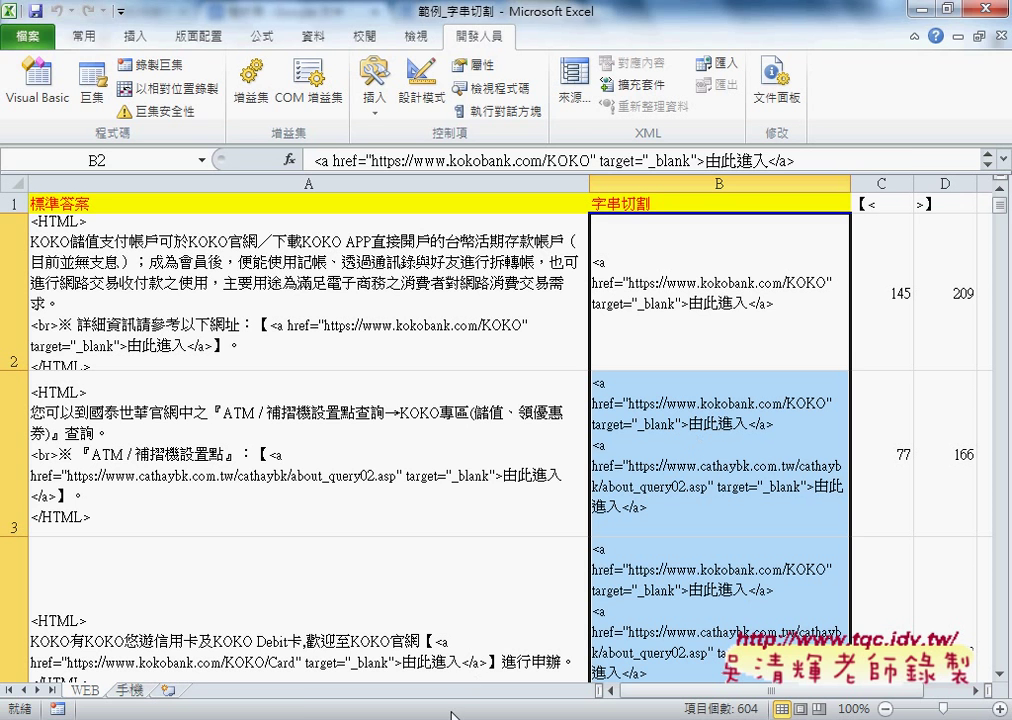
# Step: Review the example folder's three files in Drive, then return to the 程式碼 document
pyautogui.moveTo(311, 712)
pyautogui.click(322, 516)
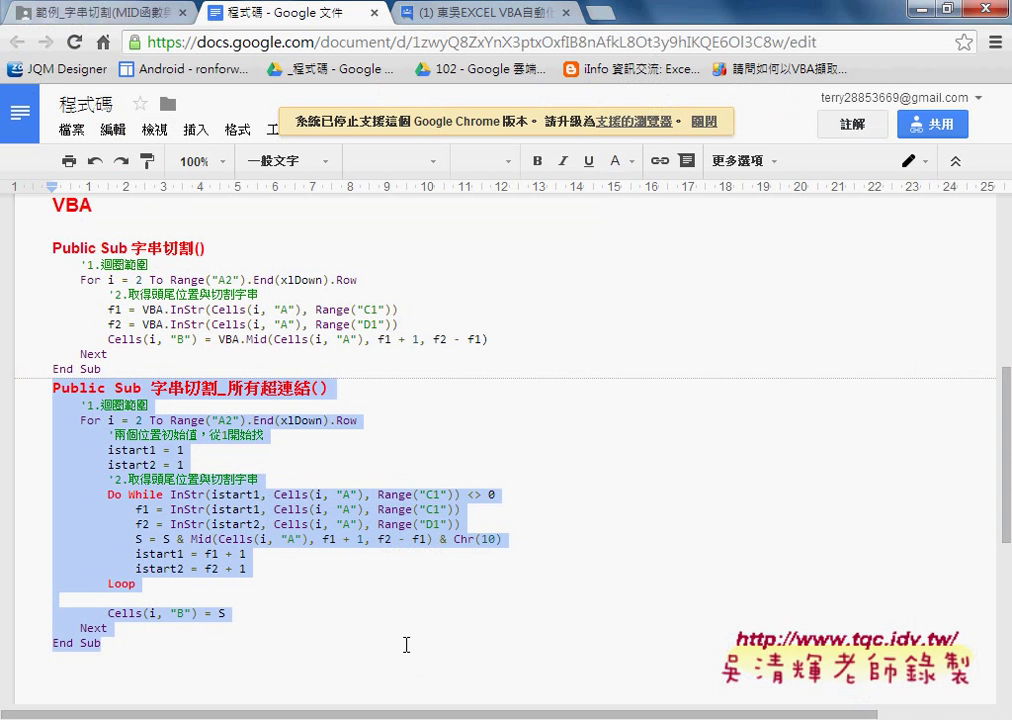
pyautogui.click(95, 12)
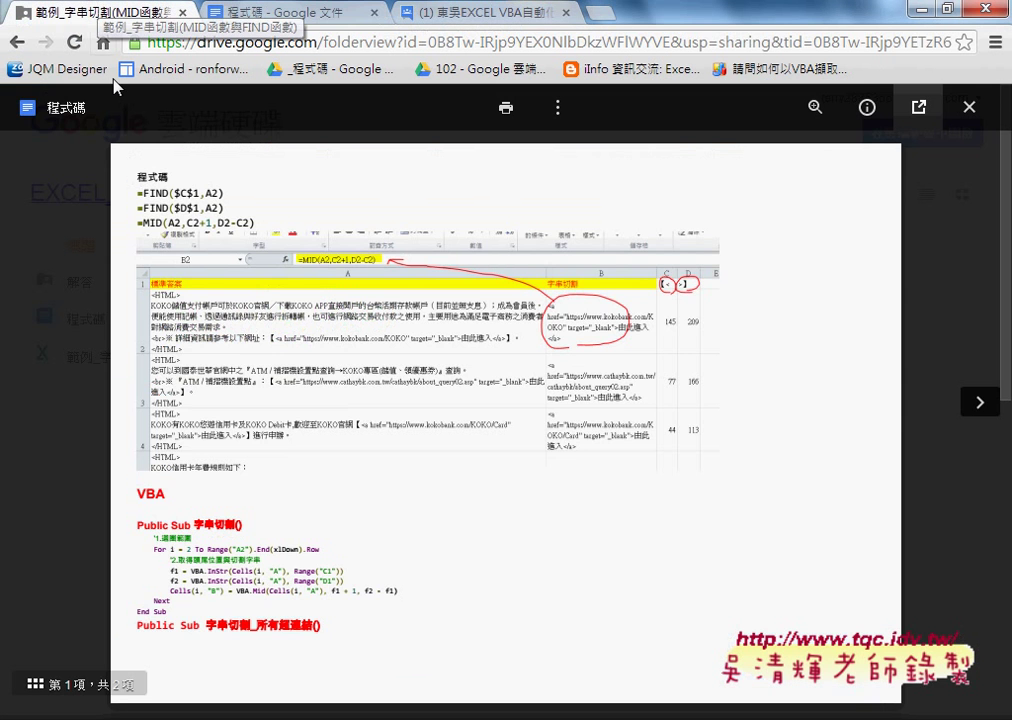
pyautogui.click(968, 106)
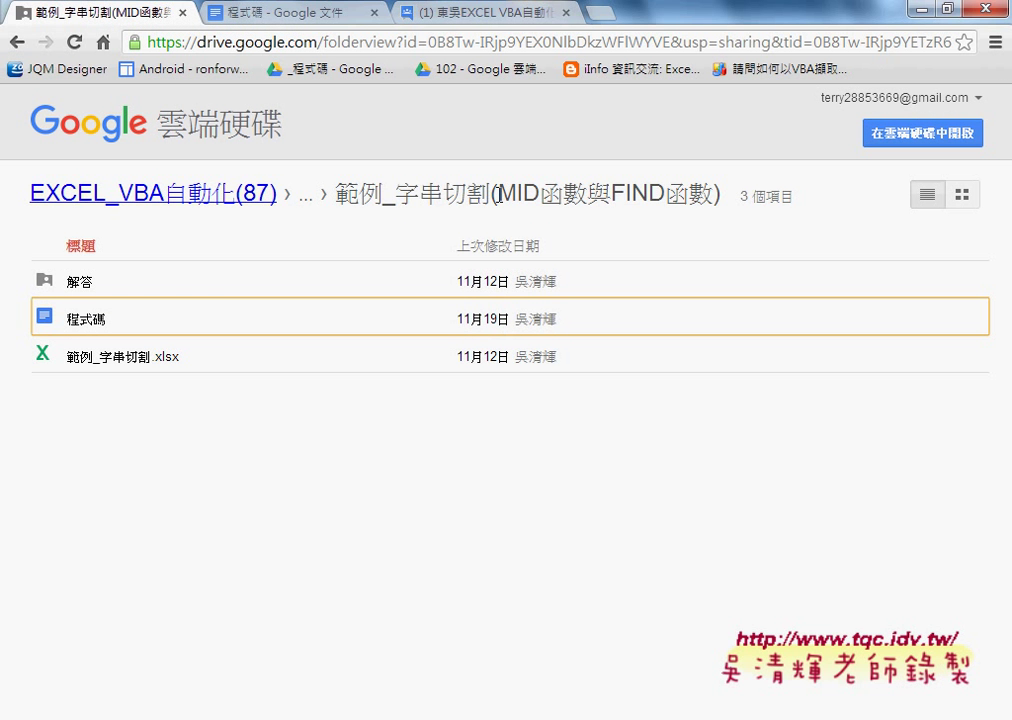
pyautogui.moveTo(498, 193); pyautogui.dragTo(586, 193)
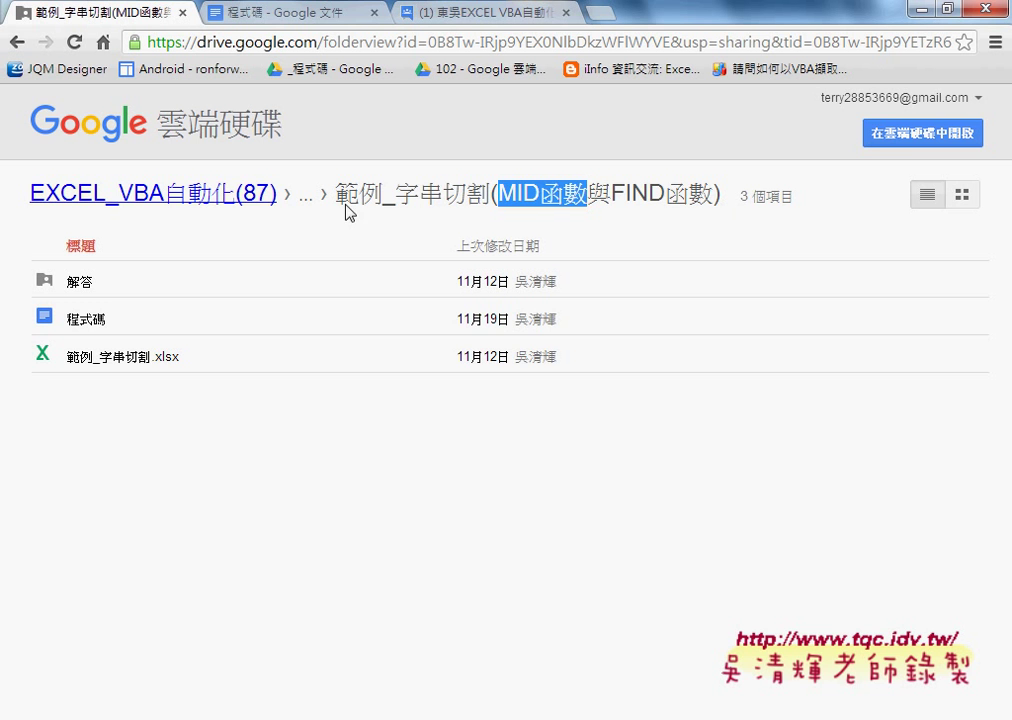
pyautogui.click(265, 12)
pyautogui.click(375, 446)
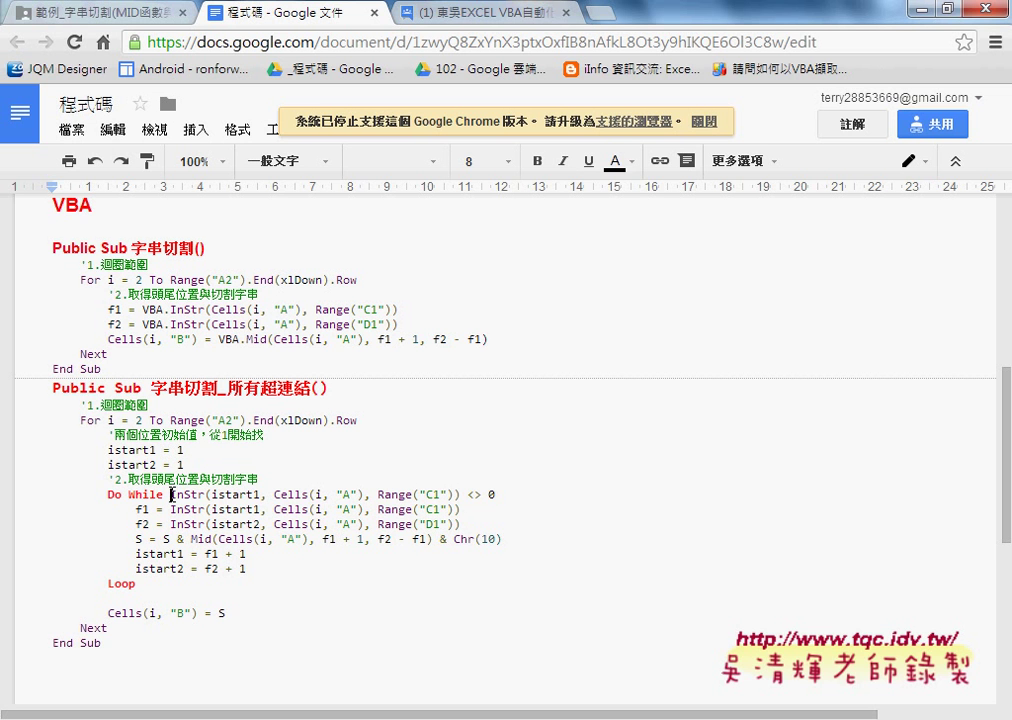
pyautogui.moveTo(171, 494); pyautogui.dragTo(205, 494)
pyautogui.moveTo(191, 539); pyautogui.dragTo(212, 539)
pyautogui.moveTo(129, 369); pyautogui.dragTo(41, 250)
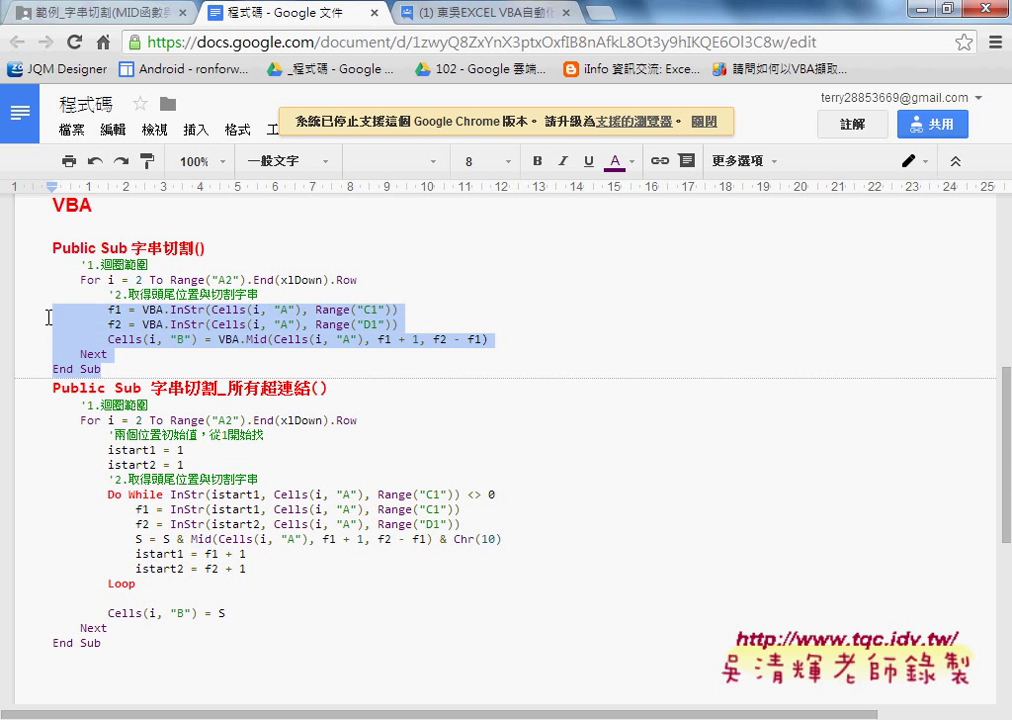
pyautogui.moveTo(110, 642); pyautogui.dragTo(36, 392)
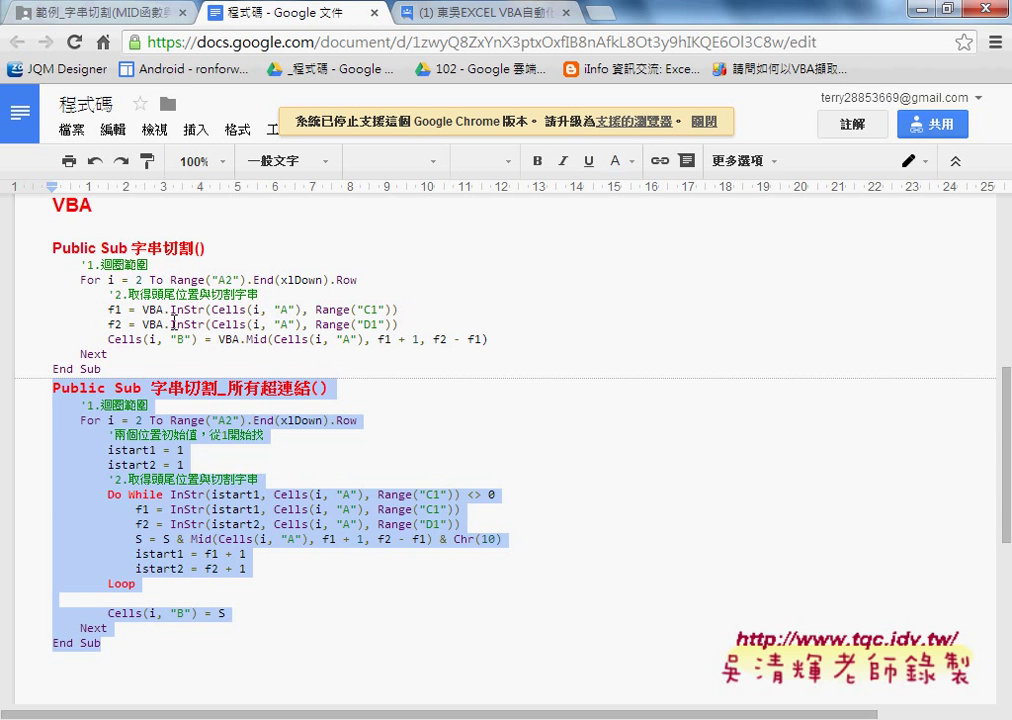
pyautogui.click(147, 310)
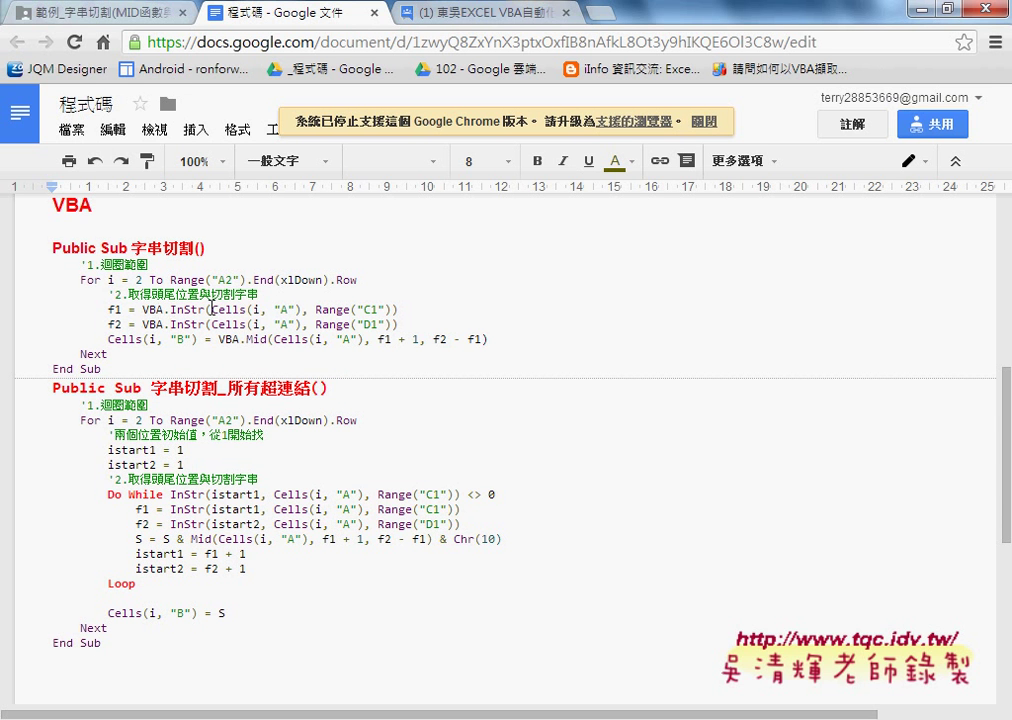
pyautogui.moveTo(268, 494); pyautogui.dragTo(213, 493)
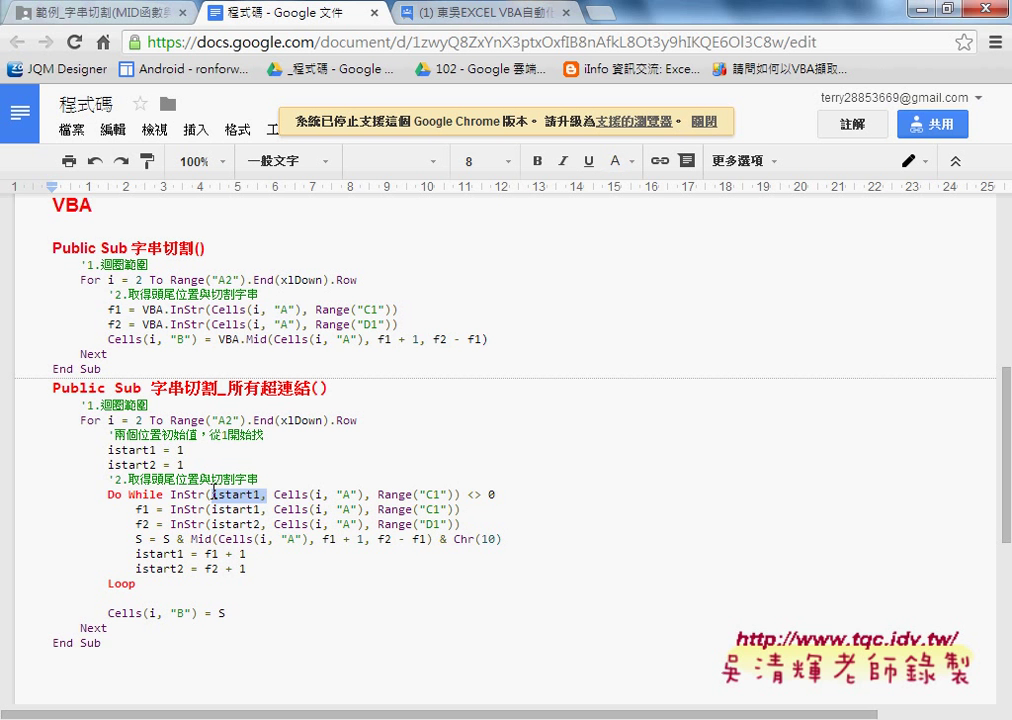
pyautogui.moveTo(166, 494); pyautogui.dragTo(207, 494)
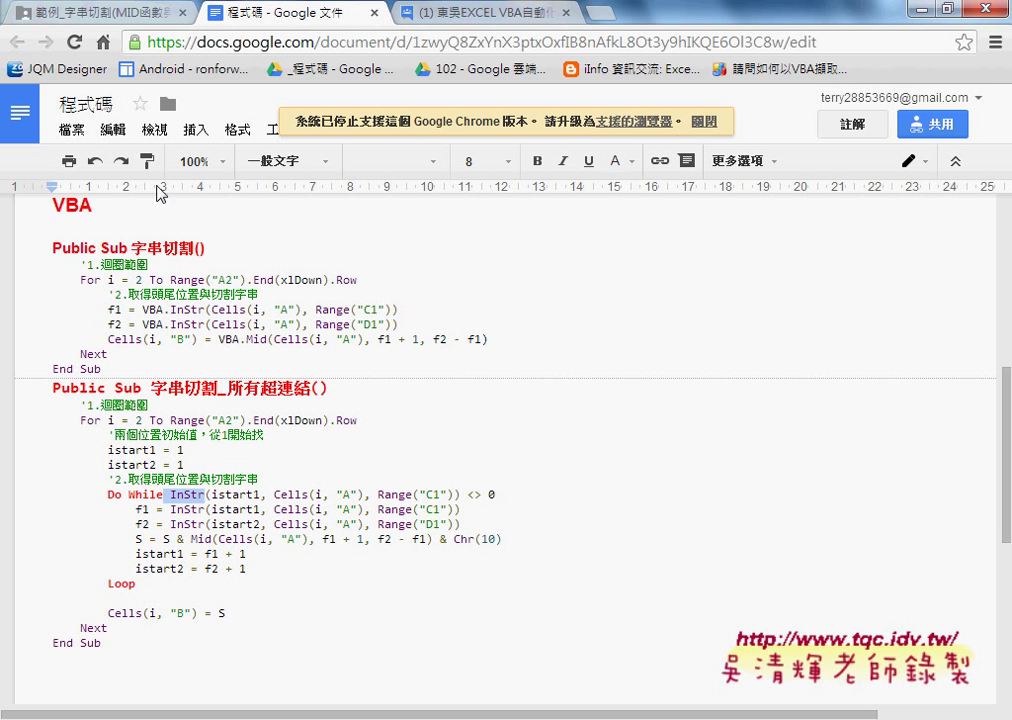
# Step: Go back to 01_入門, open the 範例_字串切割 folder, then return to 01_入門 again
pyautogui.click(110, 12)
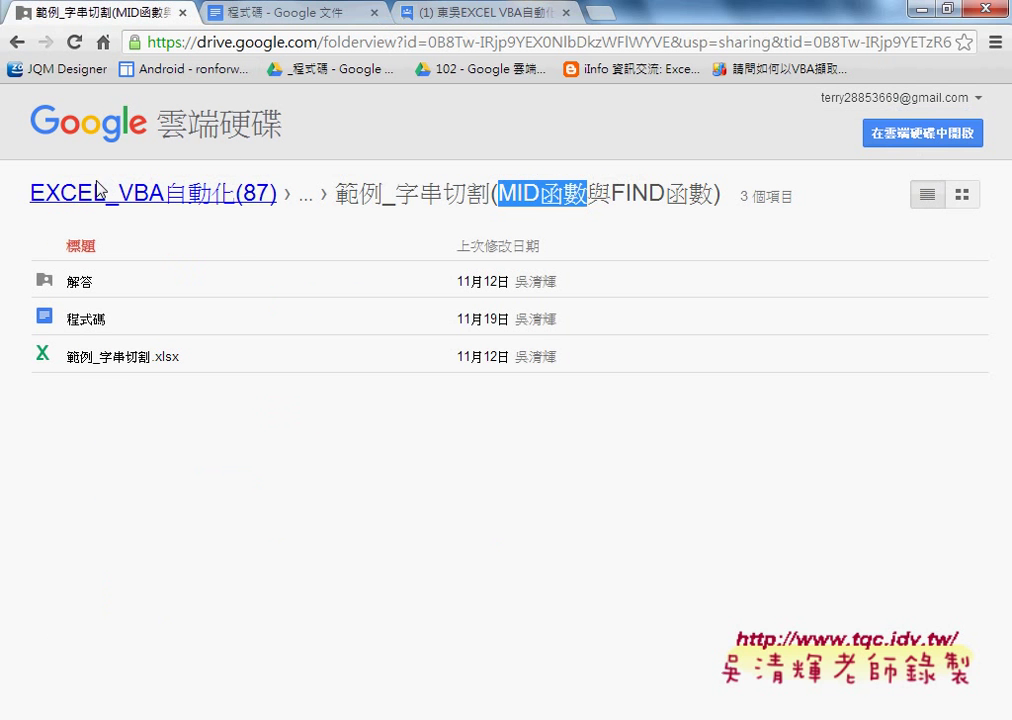
pyautogui.click(15, 42)
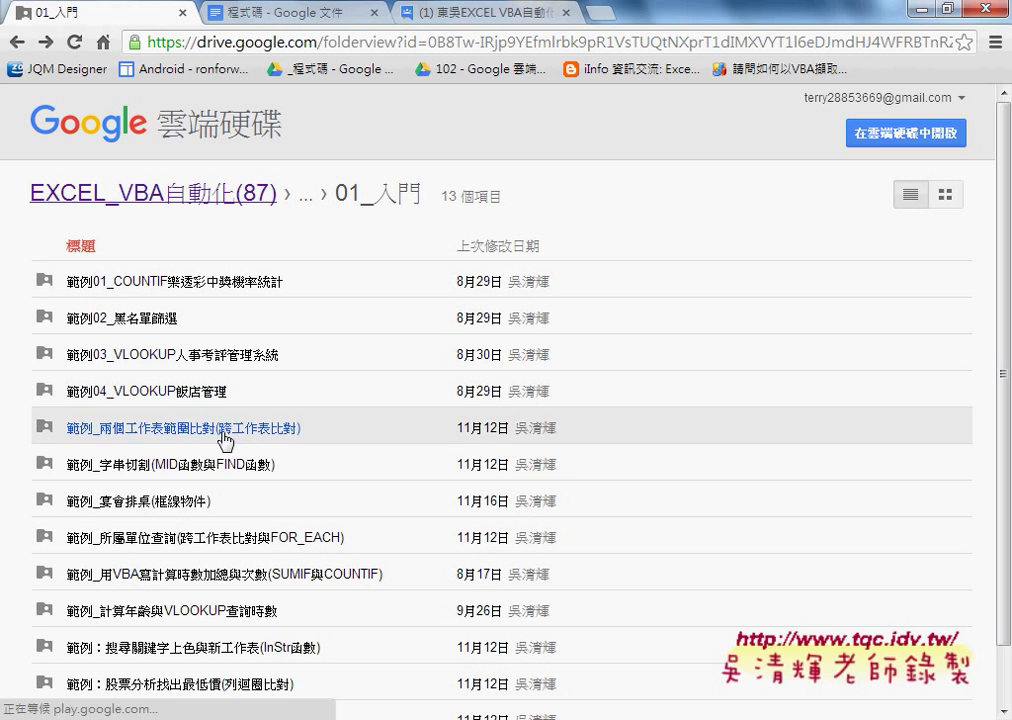
pyautogui.moveTo(67, 464); pyautogui.dragTo(274, 464)
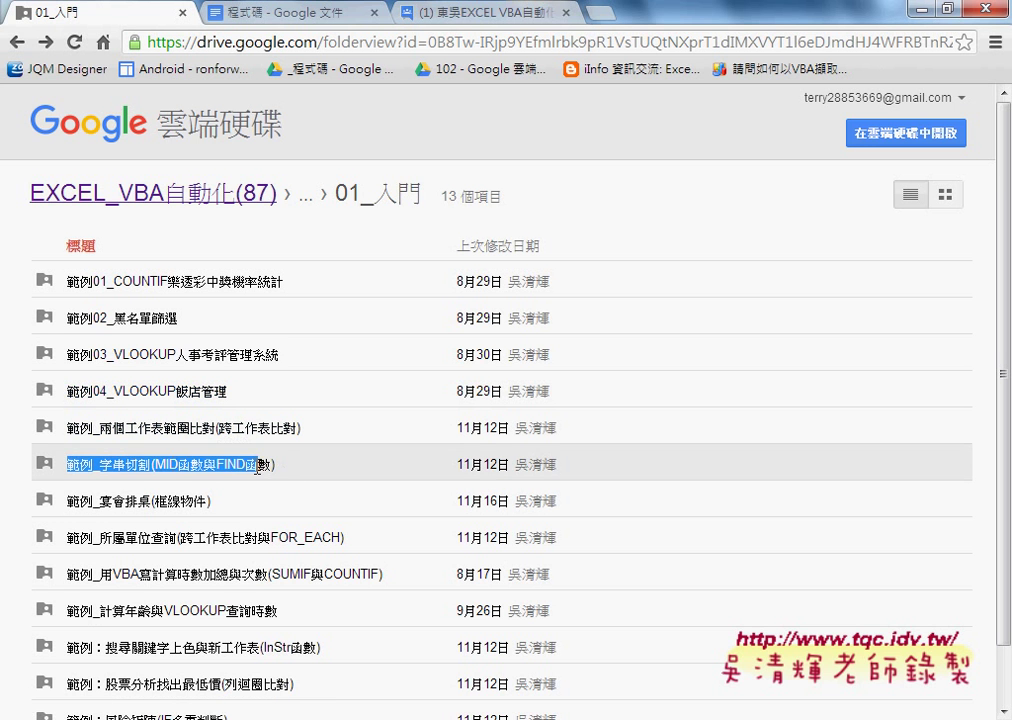
pyautogui.click(270, 464)
pyautogui.moveTo(67, 500); pyautogui.dragTo(215, 502)
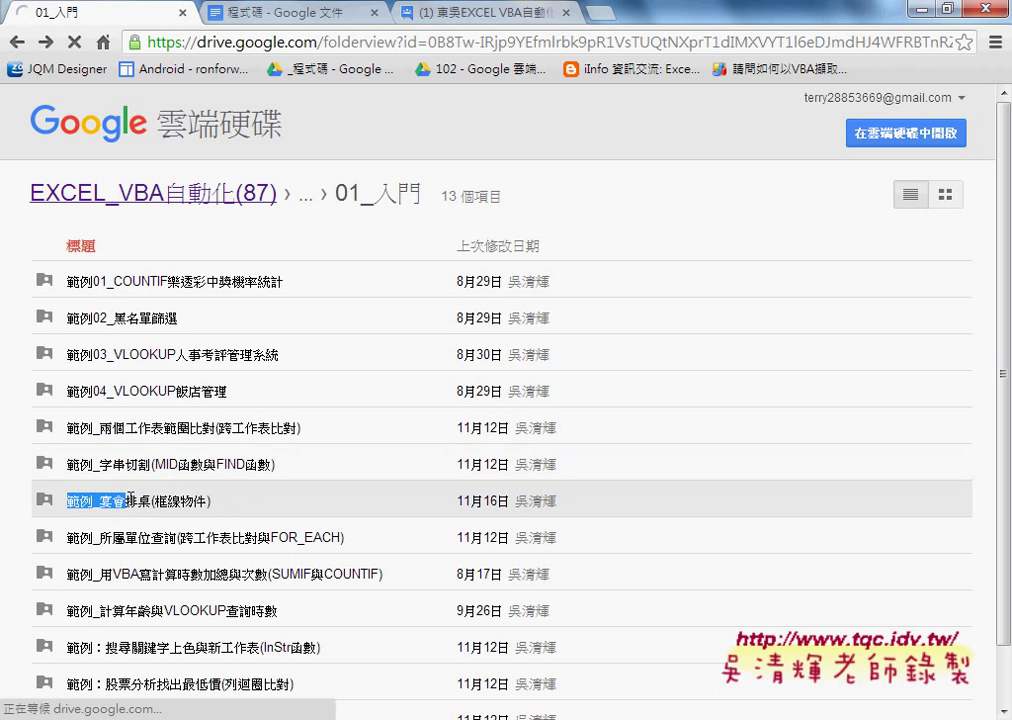
pyautogui.click(17, 43)
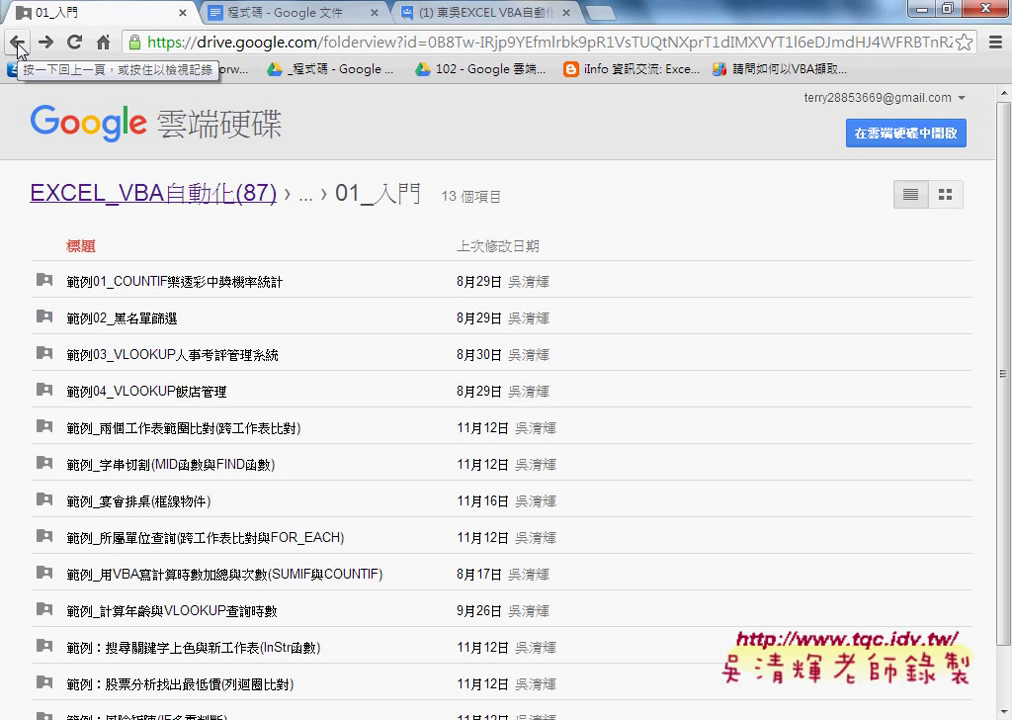